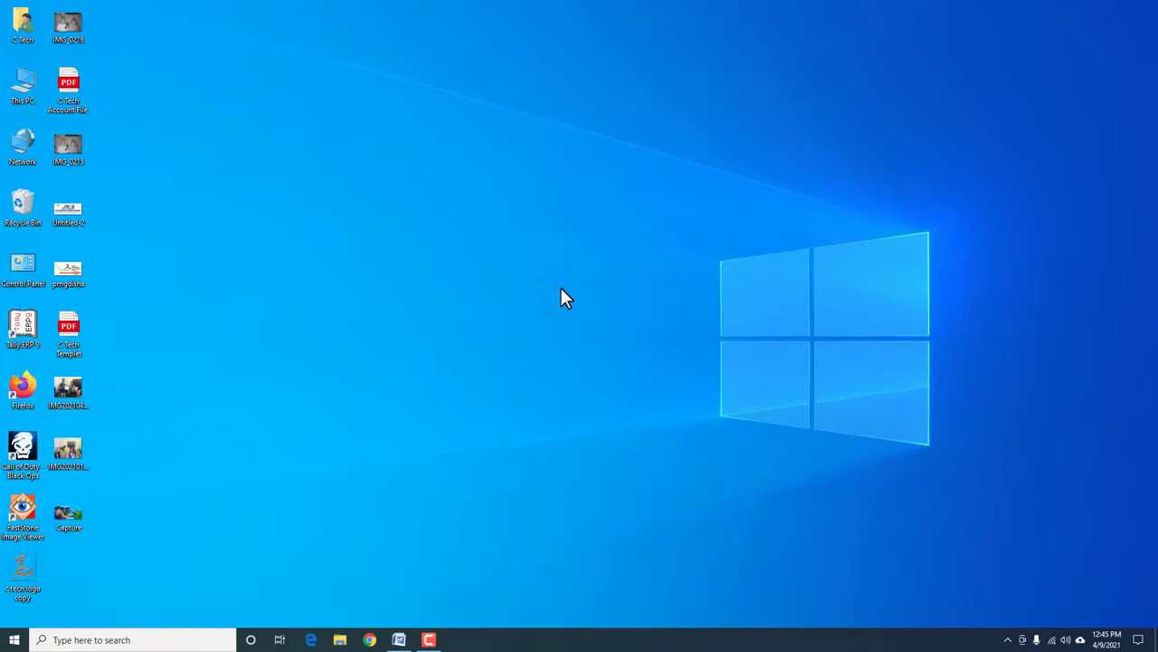
Bring up the Windows Start app list and find Microsoft Office Word 2007
{"action": "left_click", "coordinate": [14, 640]}
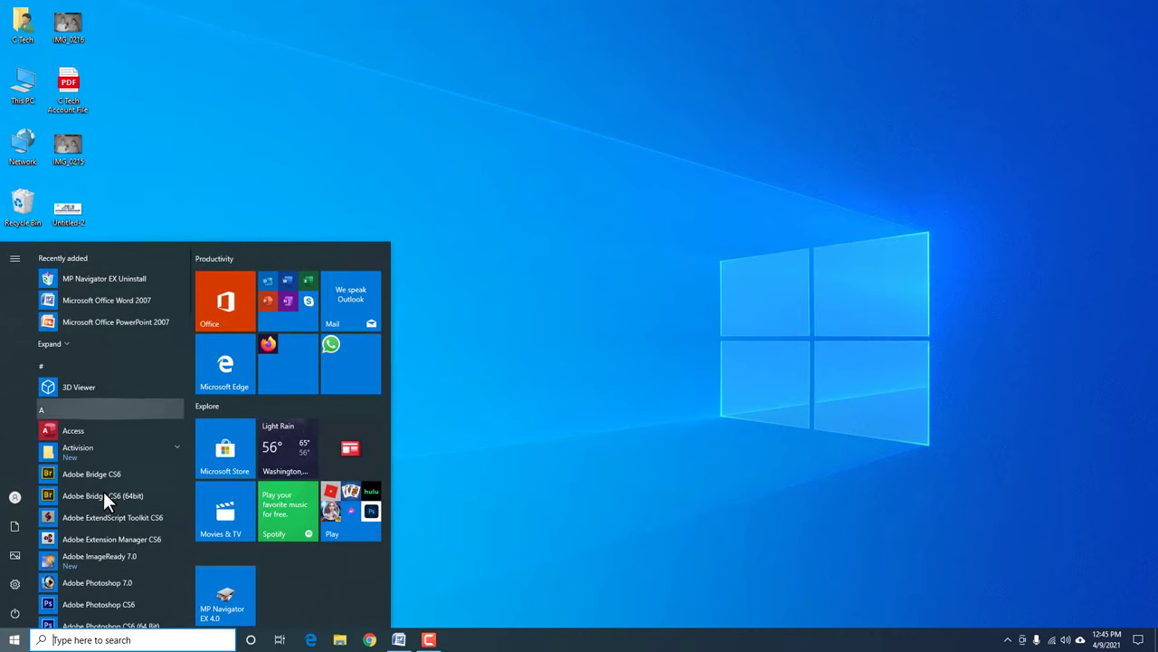
{"action": "scroll", "coordinate": [103, 494], "scroll_direction": "down", "scroll_amount": 1}
{"action": "scroll", "coordinate": [108, 457], "scroll_direction": "up", "scroll_amount": 1}
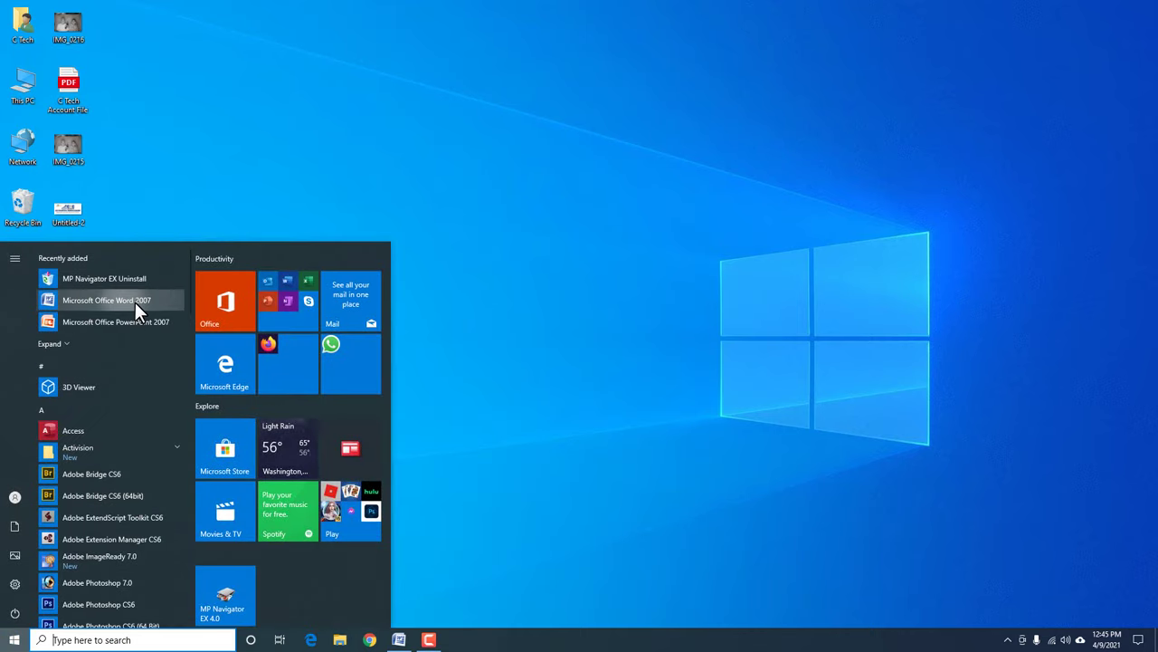
Launch Word 2007 maximized and give the blank page Narrow 0.5" margins
{"action": "left_click", "coordinate": [135, 303]}
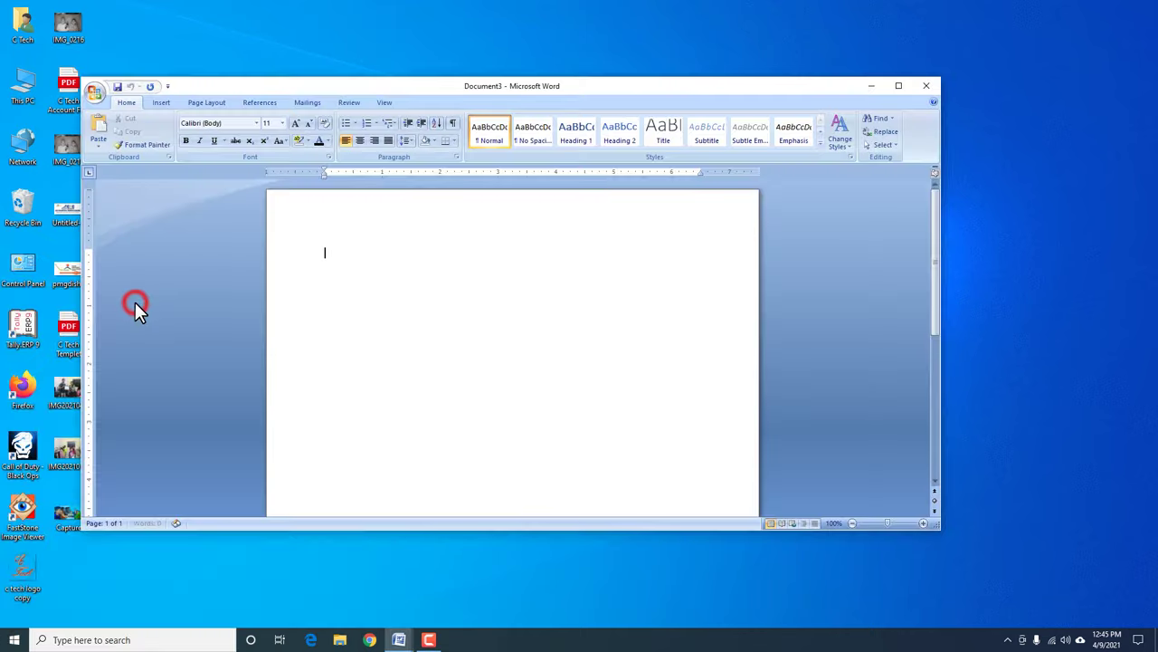
{"action": "left_click", "coordinate": [894, 86]}
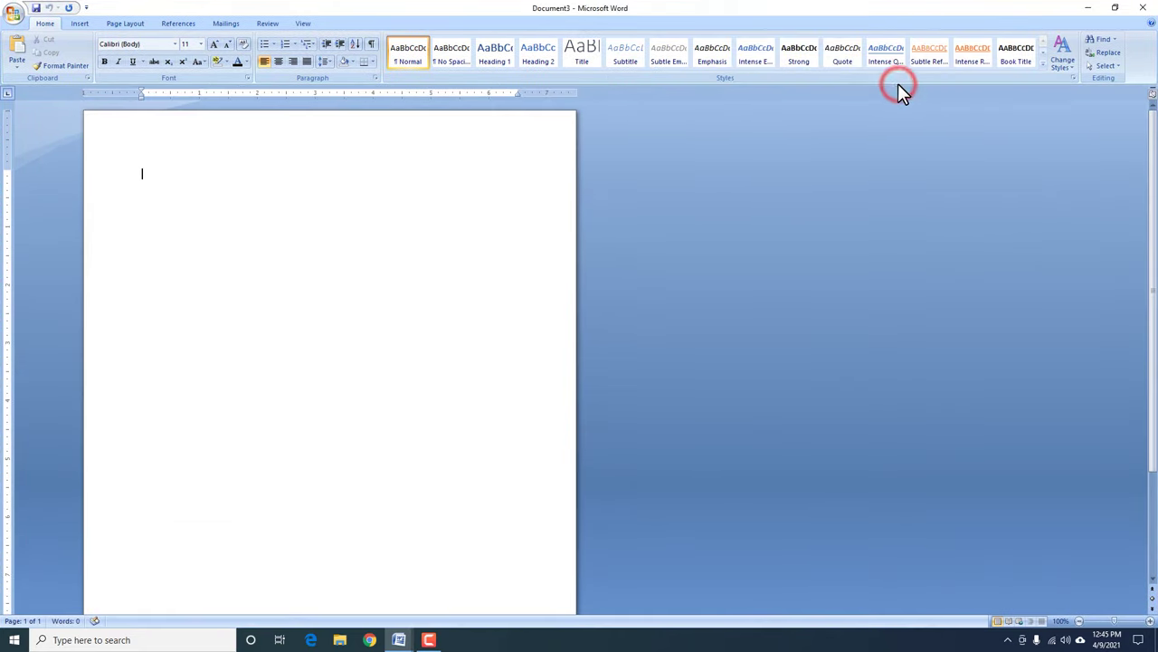
{"action": "left_click", "coordinate": [124, 24]}
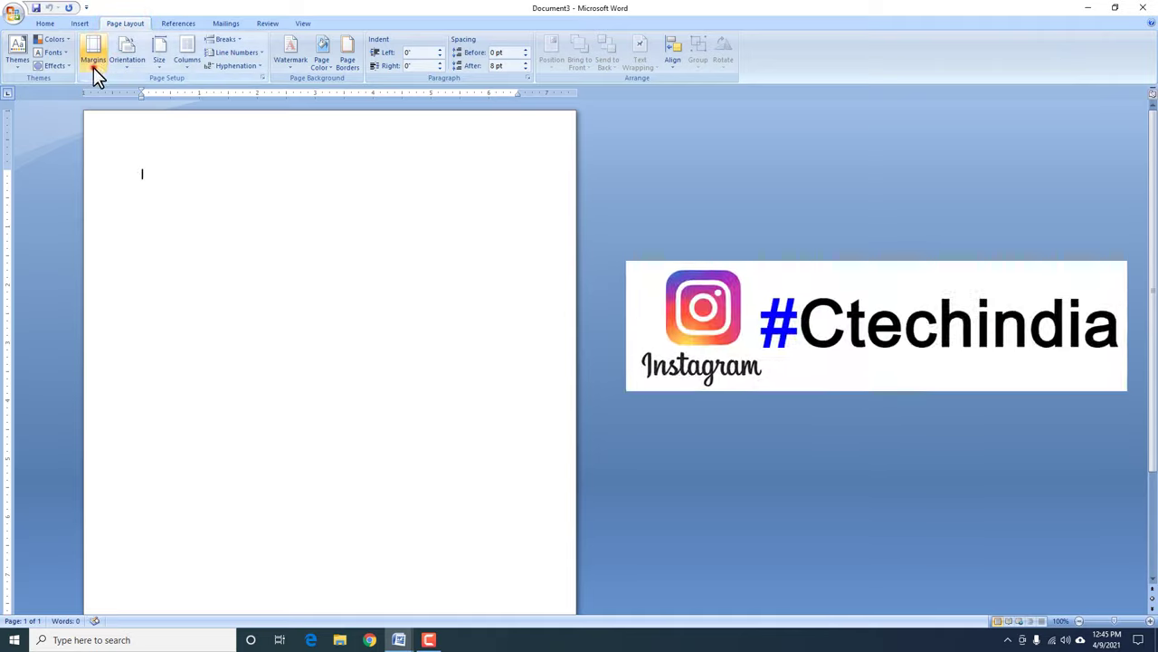
{"action": "left_click", "coordinate": [93, 65]}
{"action": "left_click", "coordinate": [131, 127]}
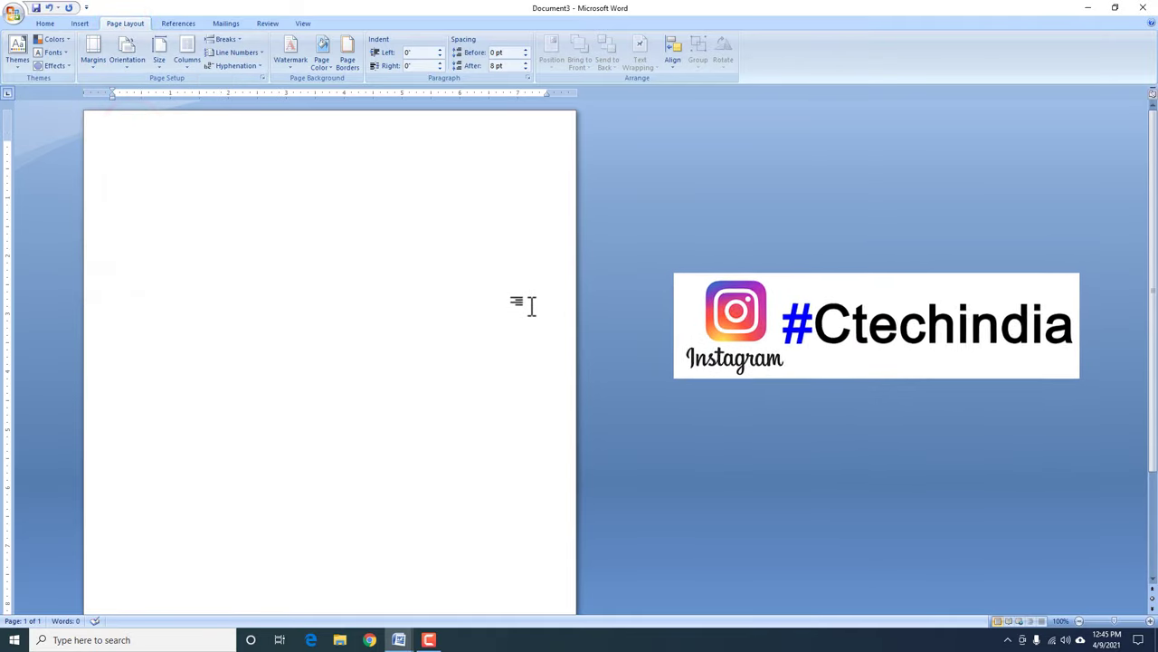
{"action": "scroll", "coordinate": [532, 306], "scroll_direction": "up", "scroll_amount": 2, "text": "ctrl"}
{"action": "scroll", "coordinate": [532, 305], "scroll_direction": "up", "scroll_amount": 2, "text": "ctrl"}
{"action": "scroll", "coordinate": [532, 306], "scroll_direction": "up", "scroll_amount": 1, "text": "ctrl"}
{"action": "scroll", "coordinate": [532, 306], "scroll_direction": "up", "scroll_amount": 1, "text": "ctrl"}
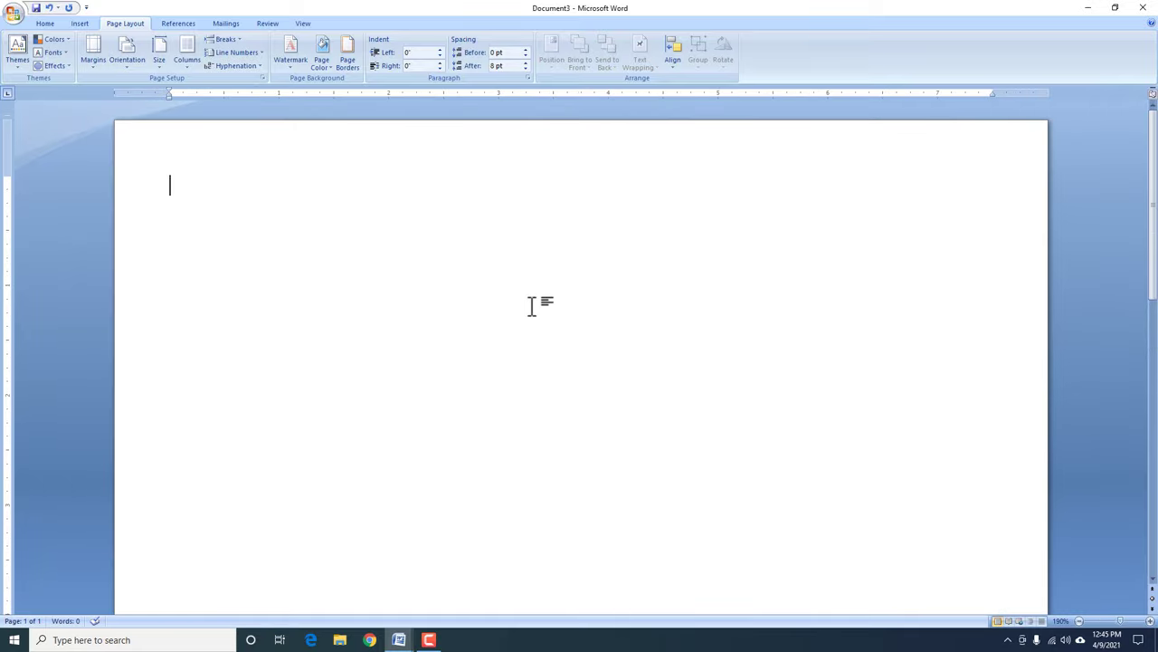
{"action": "scroll", "coordinate": [533, 306], "scroll_direction": "up", "scroll_amount": 3, "text": "ctrl"}
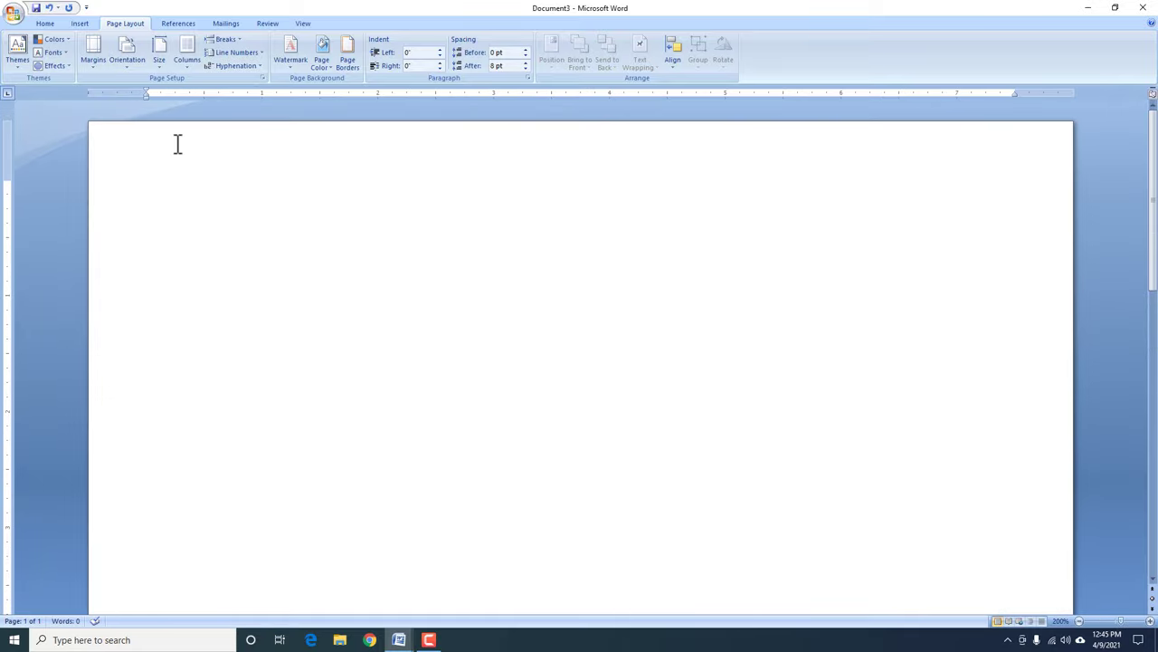
{"action": "left_click", "coordinate": [79, 27]}
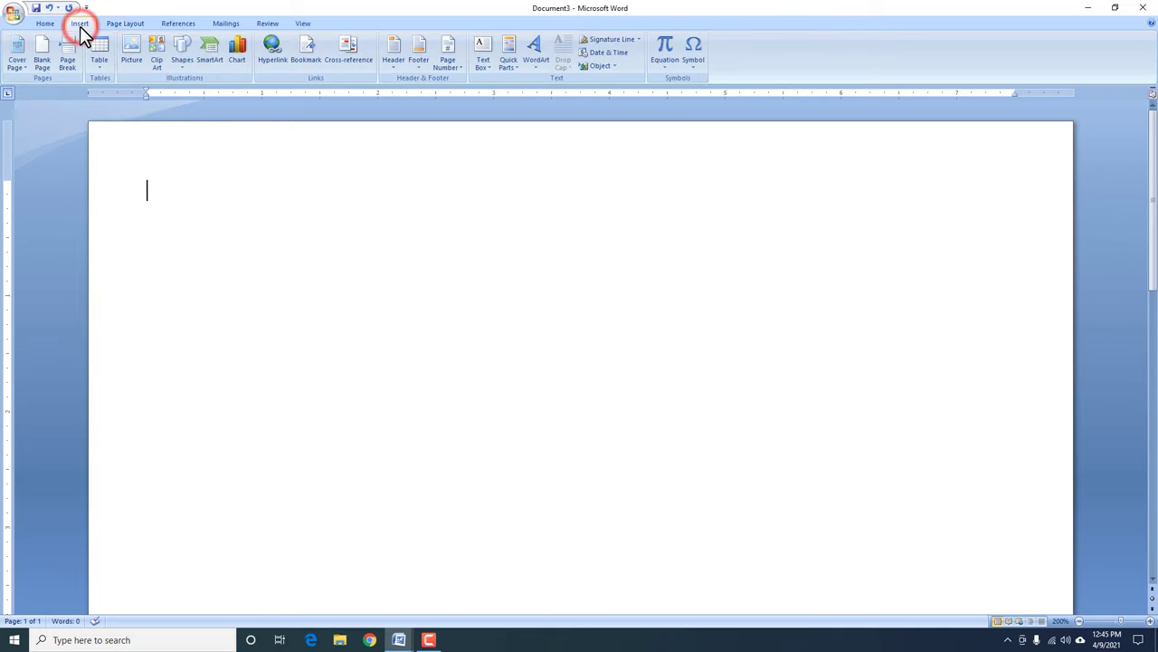
Draw a wide text box at the page top and type 'C Tech Computer Education'
{"action": "left_click", "coordinate": [187, 71]}
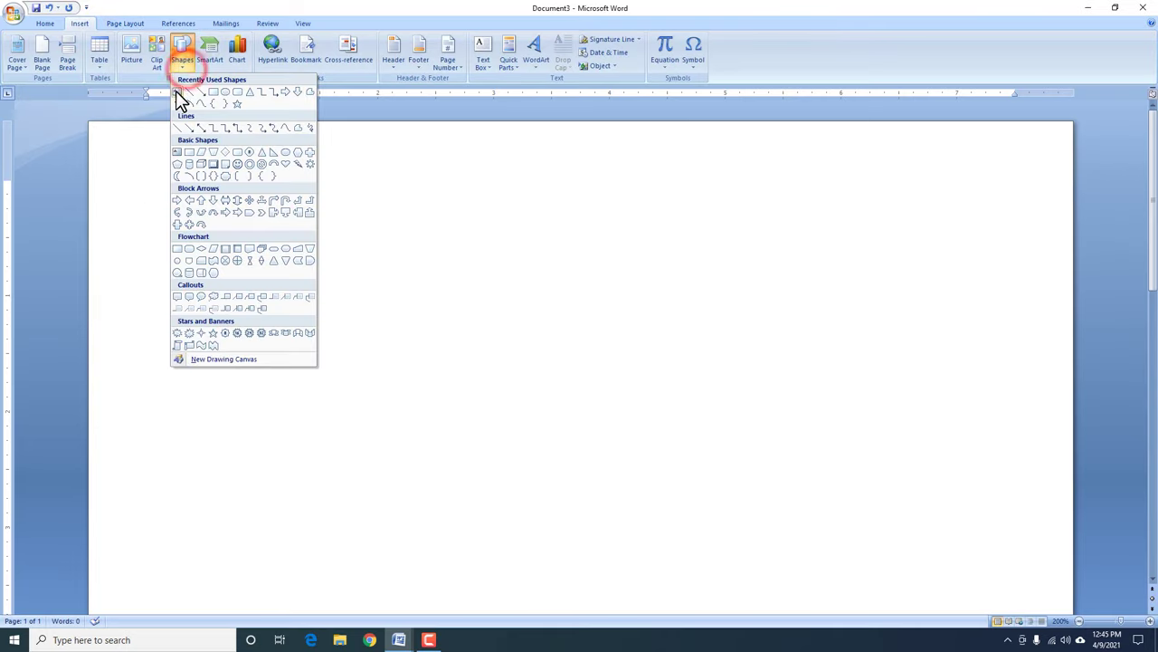
{"action": "left_click", "coordinate": [177, 93]}
{"action": "left_click_drag", "start_coordinate": [260, 190], "coordinate": [998, 257]}
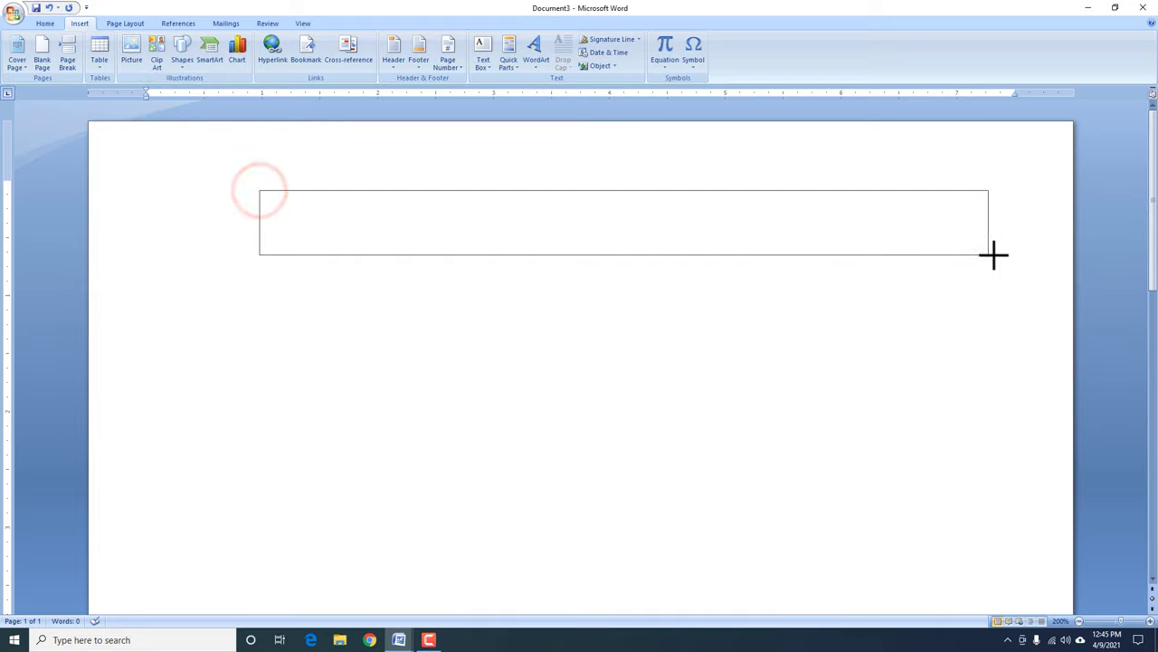
{"action": "left_click", "coordinate": [385, 219]}
{"action": "type", "text": "C Tech"}
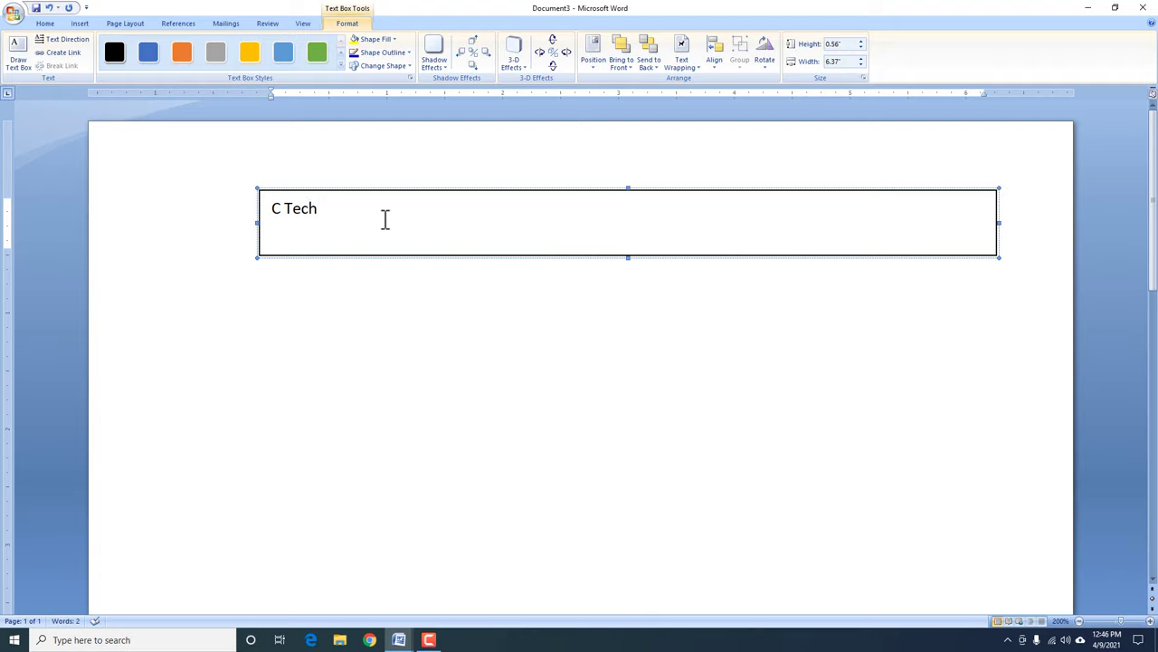
{"action": "type", "text": "Computer Education"}
Make the heading 36 pt Adobe Garamond Pro Bold and shift its box slightly right
{"action": "left_click_drag", "start_coordinate": [453, 215], "coordinate": [278, 206]}
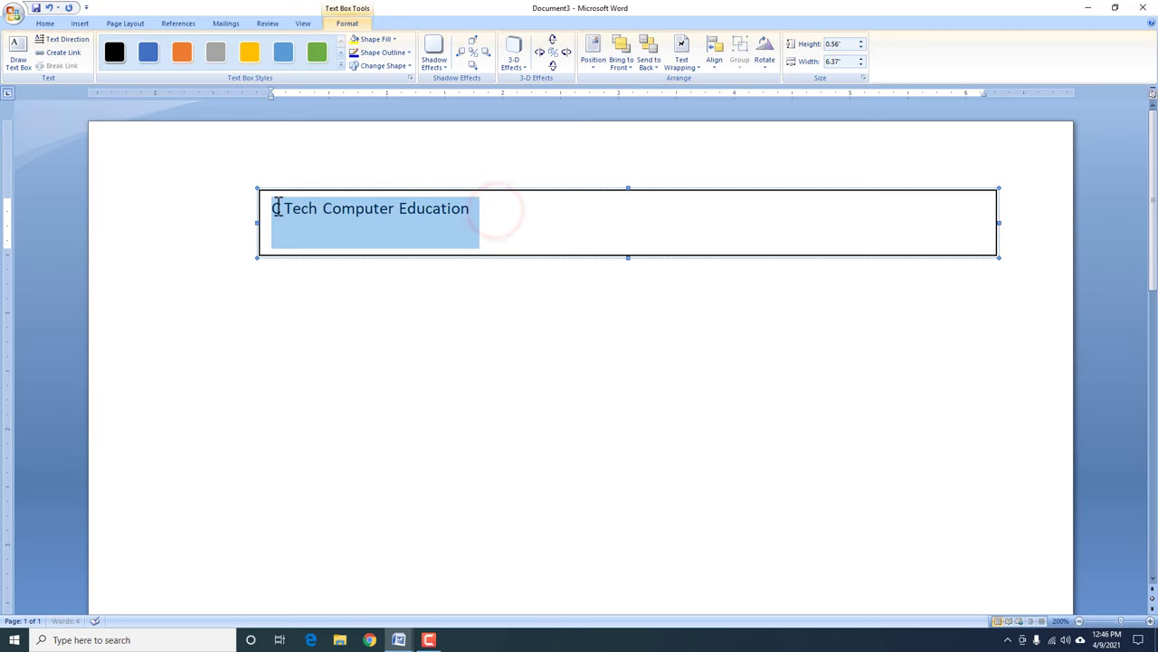
{"action": "left_click", "coordinate": [44, 22]}
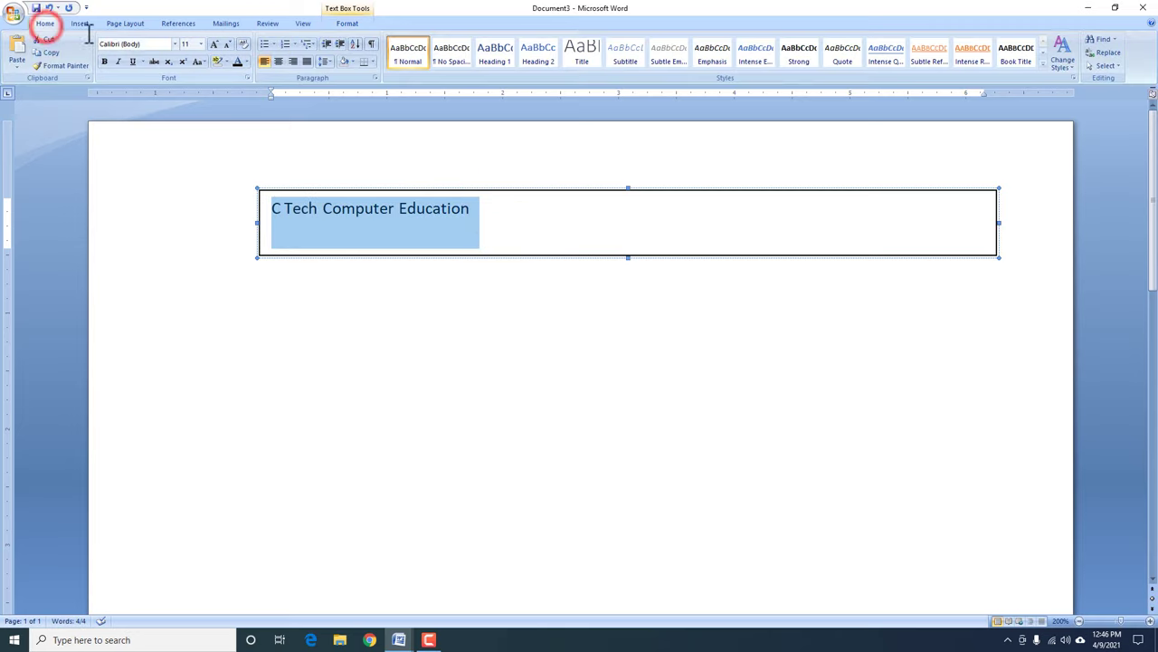
{"action": "left_click", "coordinate": [173, 46]}
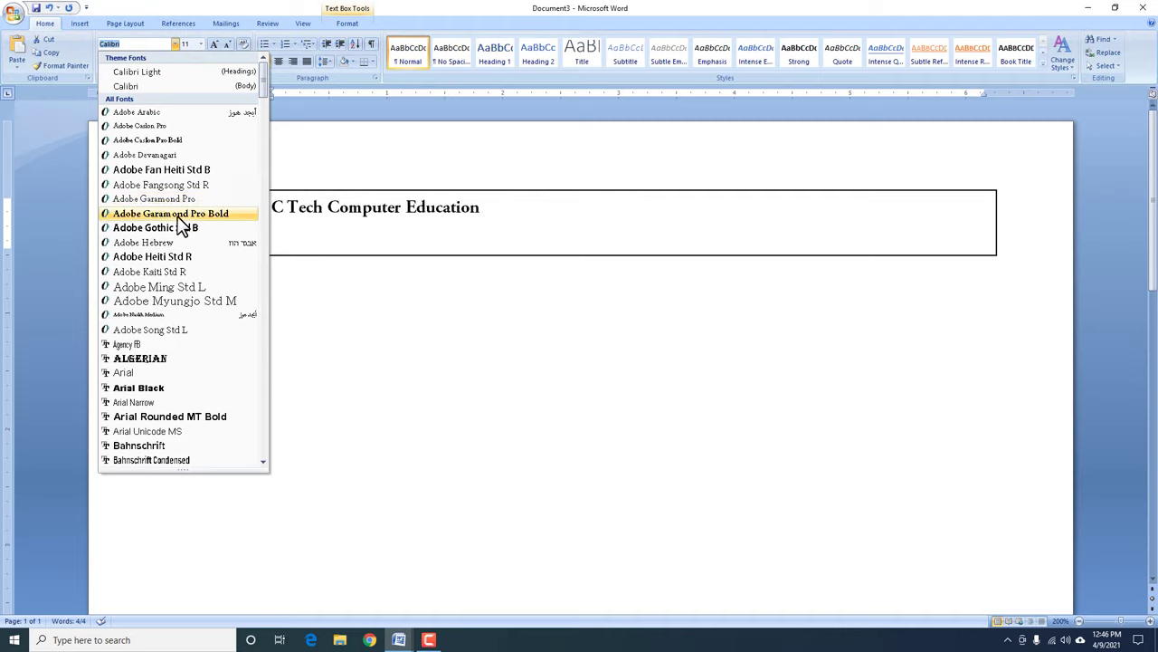
{"action": "left_click", "coordinate": [178, 215]}
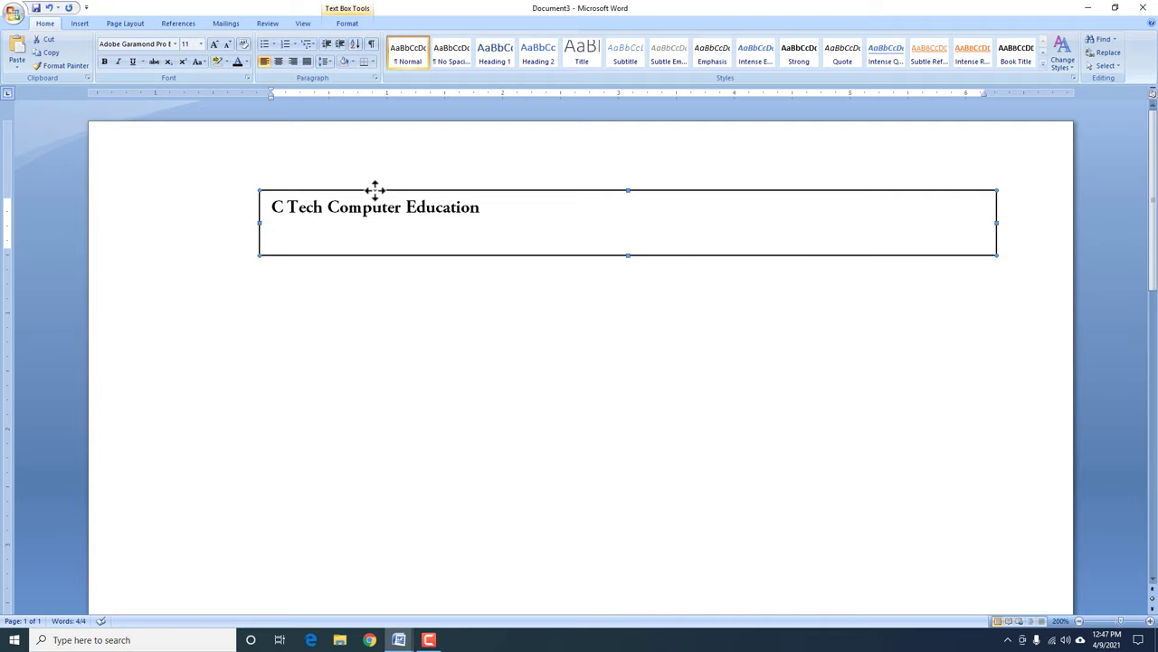
{"action": "left_click", "coordinate": [214, 45]}
{"action": "left_click", "coordinate": [214, 45]}
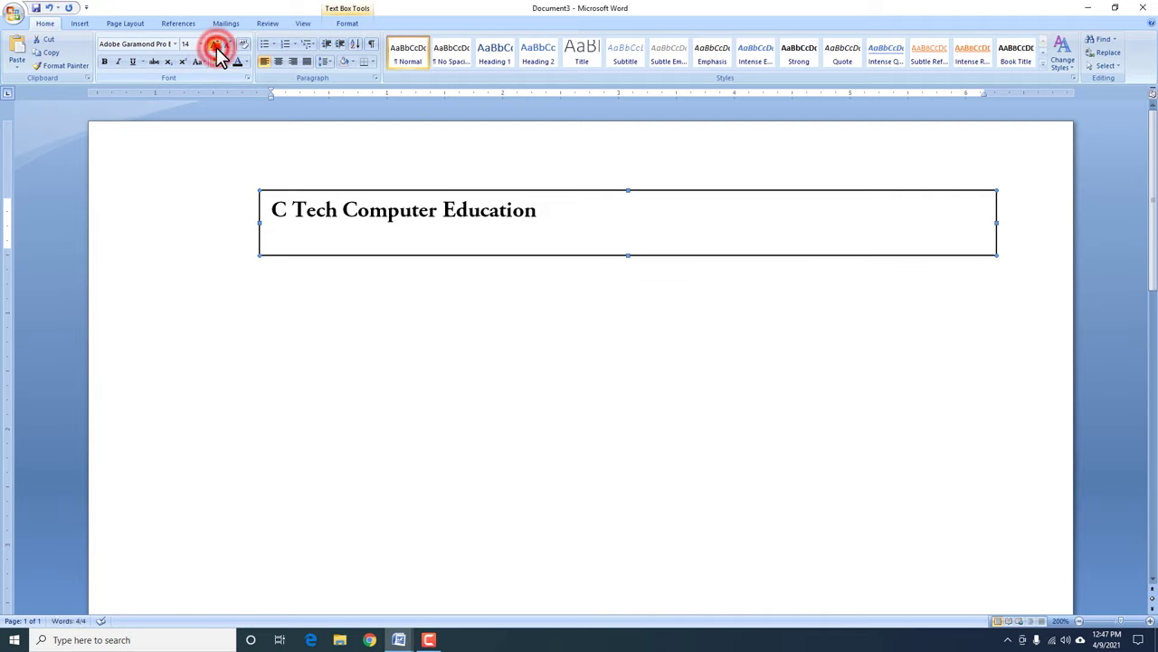
{"action": "left_click", "coordinate": [214, 45]}
{"action": "left_click", "coordinate": [215, 45]}
{"action": "left_click", "coordinate": [215, 45]}
{"action": "left_click", "coordinate": [214, 45]}
{"action": "left_click", "coordinate": [215, 45]}
{"action": "left_click", "coordinate": [214, 45]}
{"action": "left_click", "coordinate": [215, 45]}
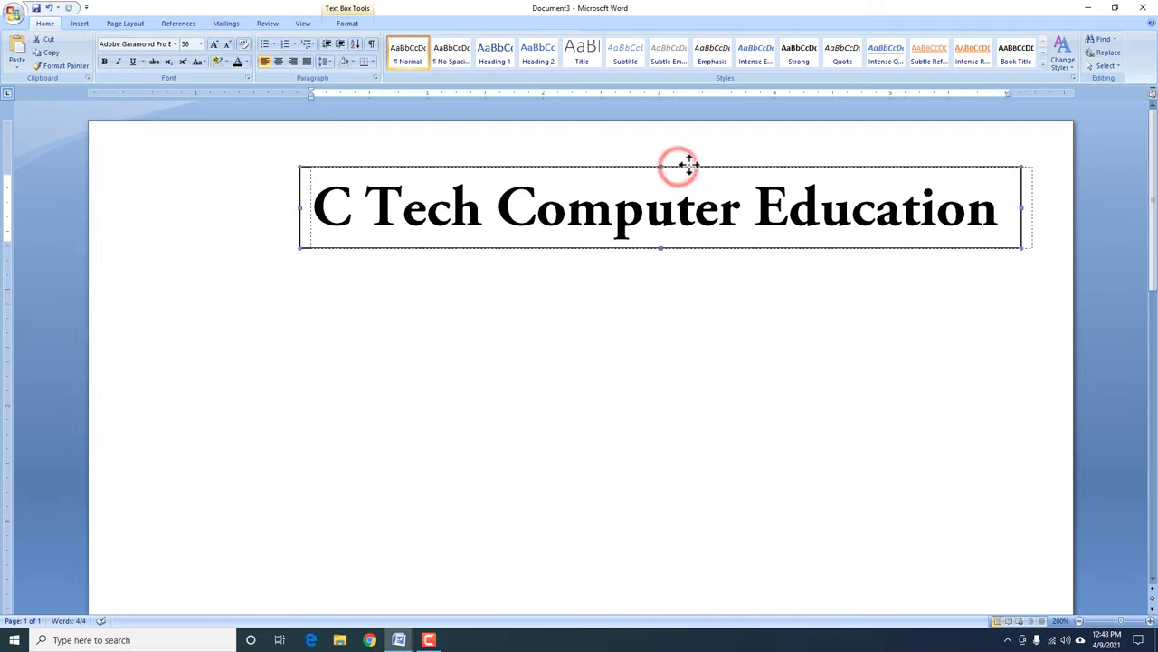
{"action": "left_click_drag", "start_coordinate": [677, 163], "coordinate": [691, 164]}
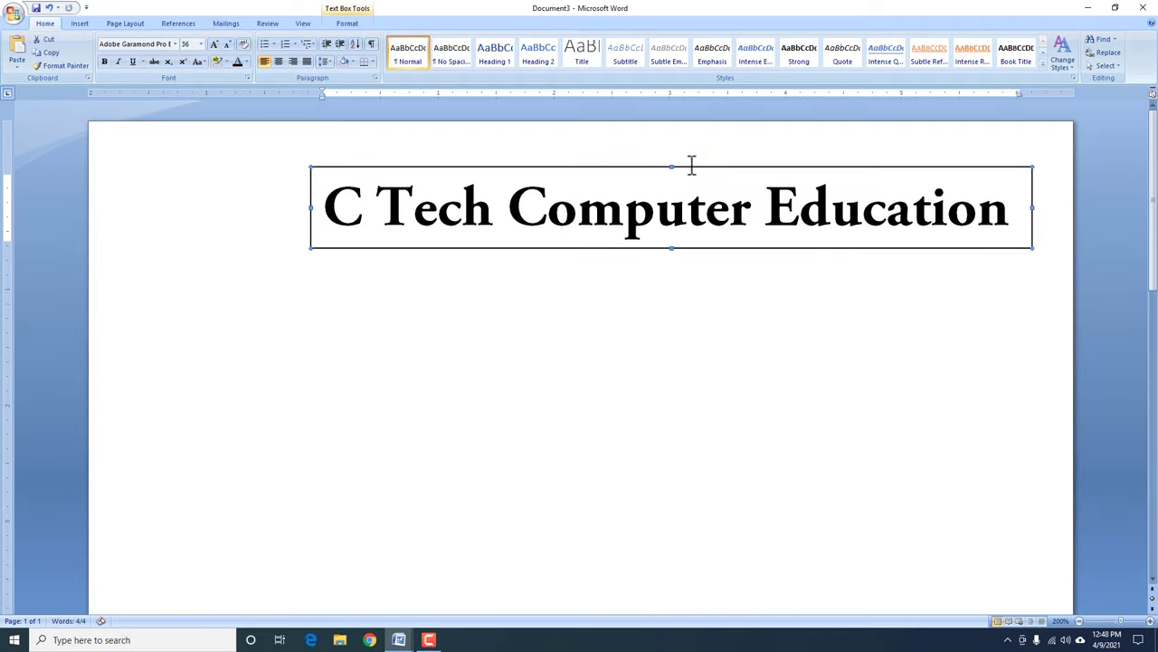
Set the heading text box's Shape Outline to No Outline
{"action": "left_click", "coordinate": [348, 23]}
{"action": "left_click", "coordinate": [385, 53]}
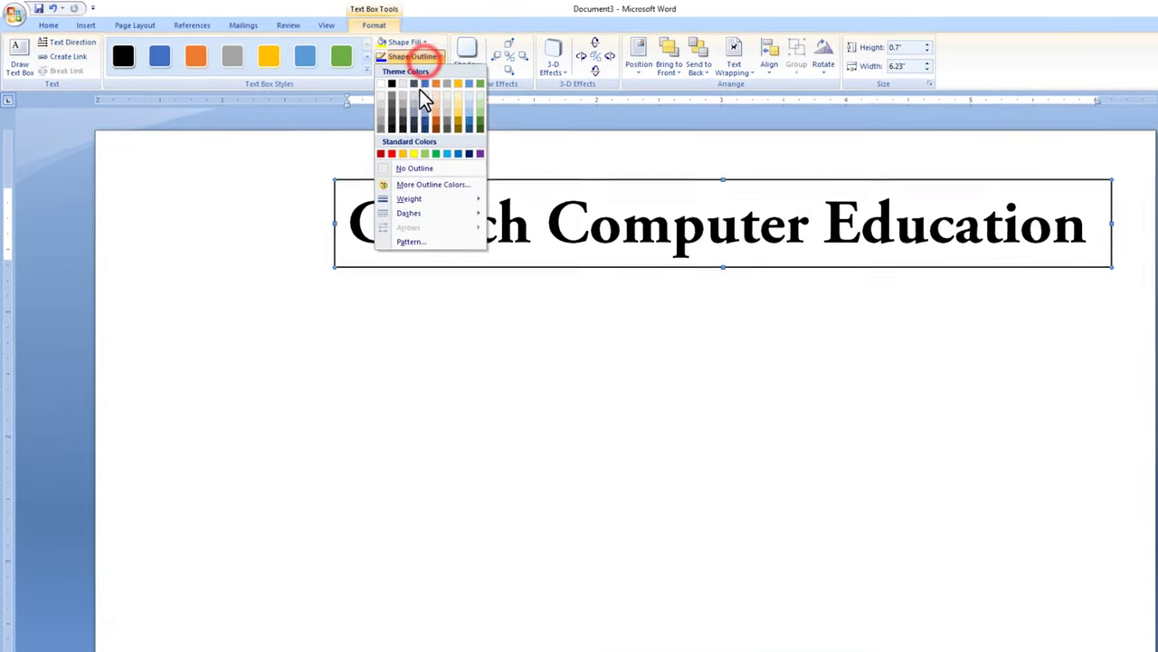
{"action": "left_click", "coordinate": [386, 156]}
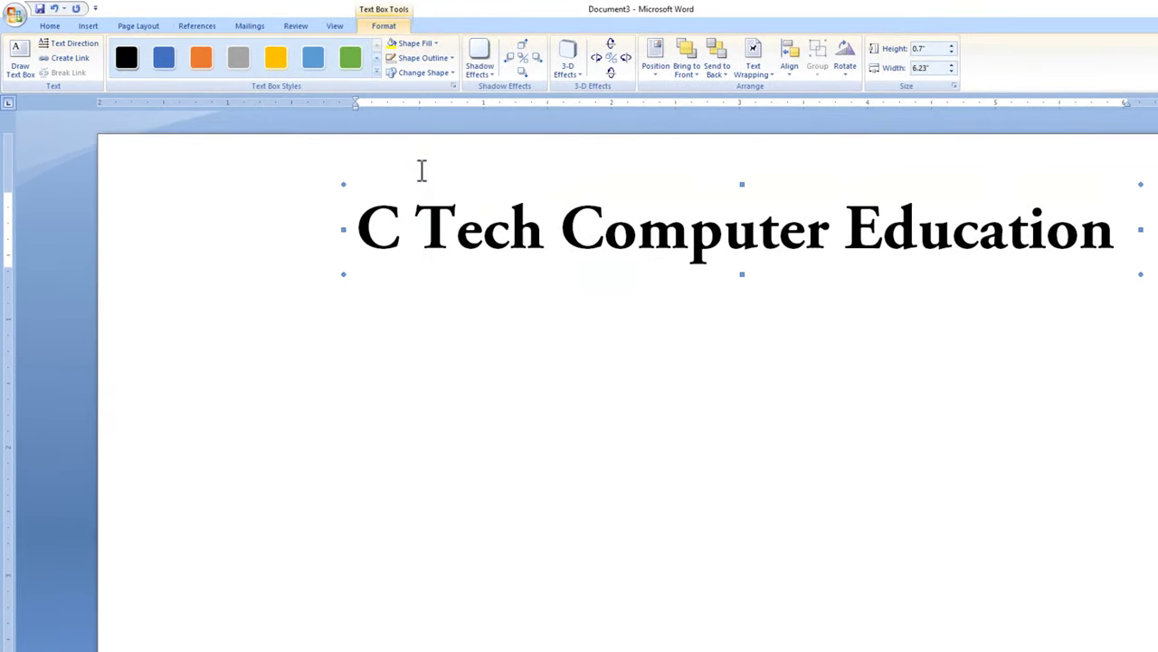
{"action": "left_click", "coordinate": [90, 30]}
{"action": "left_click", "coordinate": [201, 71]}
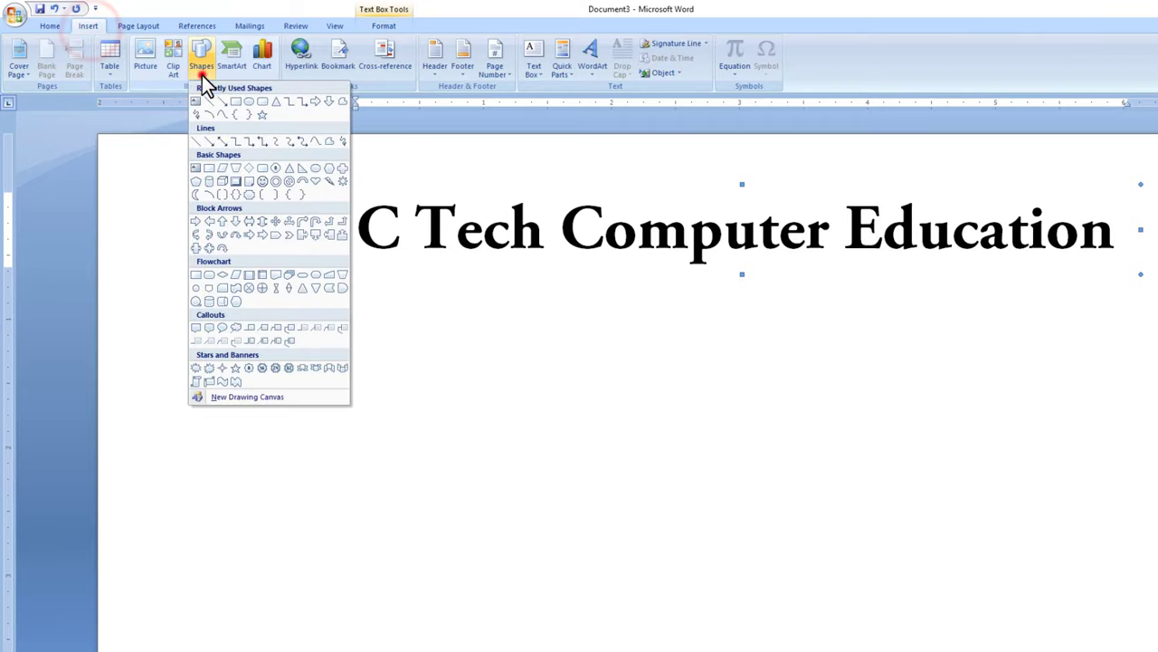
Draw a circle left of the heading and fill it with the Desktop picture 'c tech logo copy'
{"action": "left_click", "coordinate": [249, 101]}
{"action": "mouse_move", "coordinate": [170, 184]}
{"action": "left_mouse_down"}
{"action": "mouse_move", "coordinate": [273, 268]}
{"action": "mouse_move", "coordinate": [270, 282]}
{"action": "mouse_move", "coordinate": [278, 272]}
{"action": "left_mouse_up"}
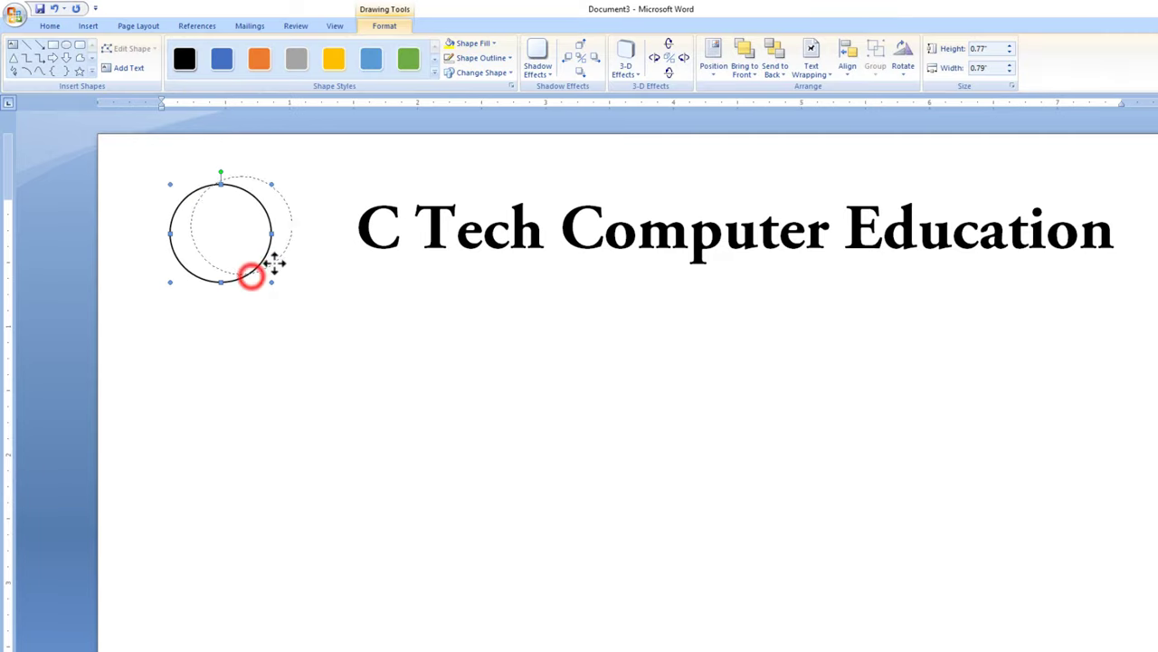
{"action": "left_click", "coordinate": [466, 46]}
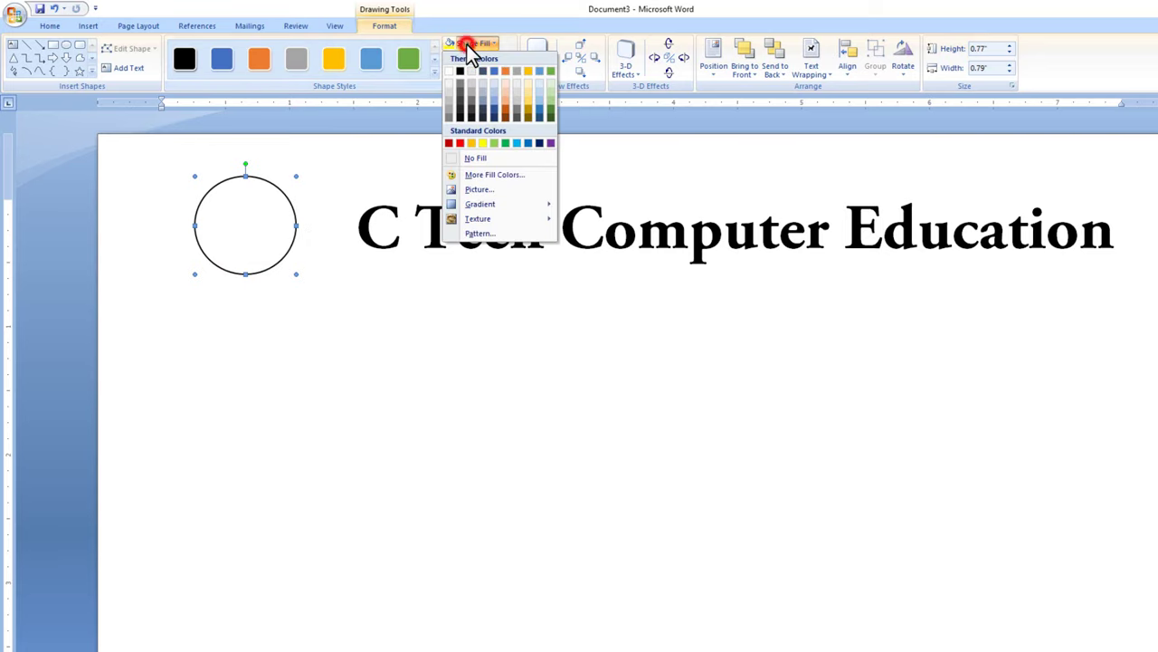
{"action": "left_click", "coordinate": [480, 189]}
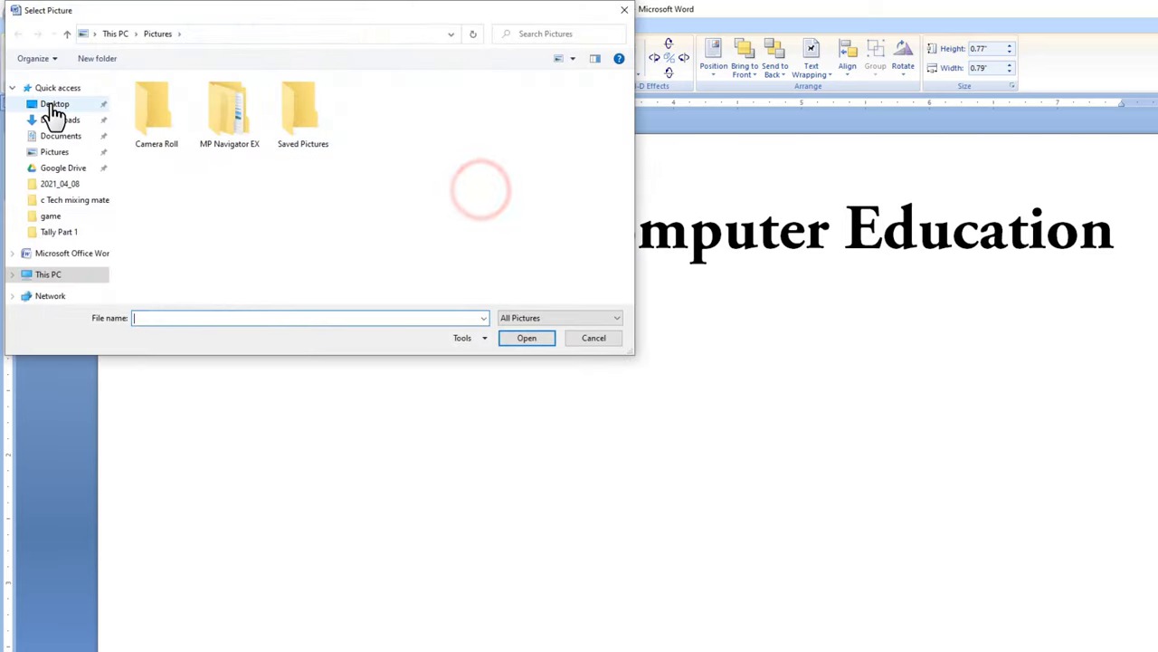
{"action": "left_click", "coordinate": [52, 104]}
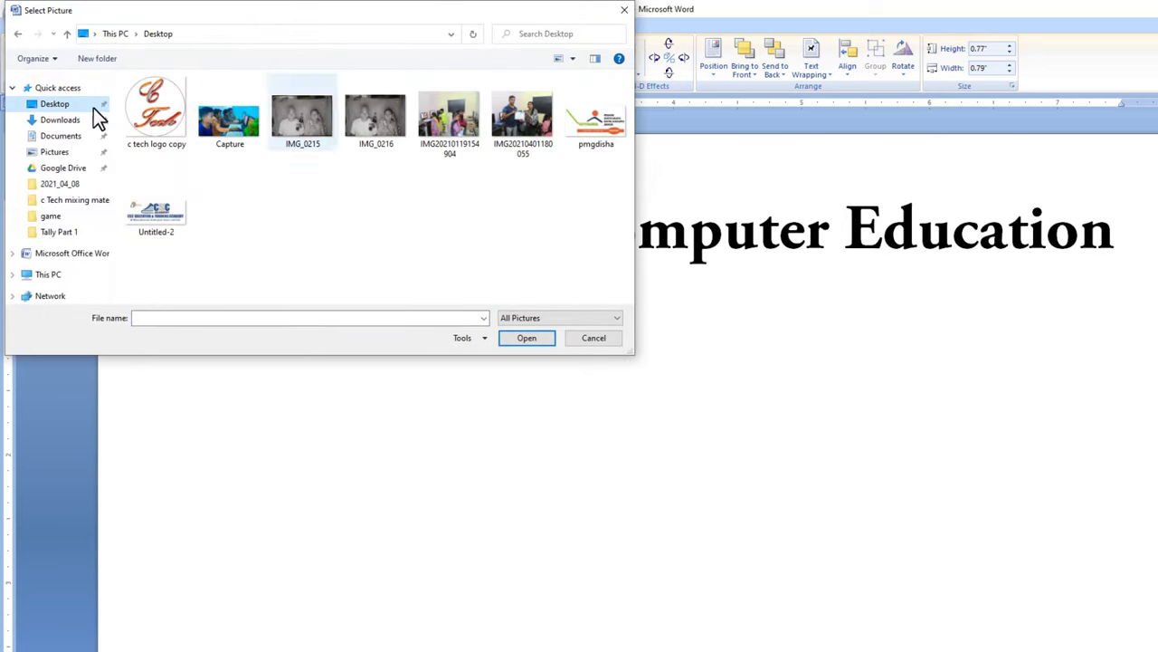
{"action": "left_click", "coordinate": [157, 119]}
{"action": "left_click", "coordinate": [528, 343]}
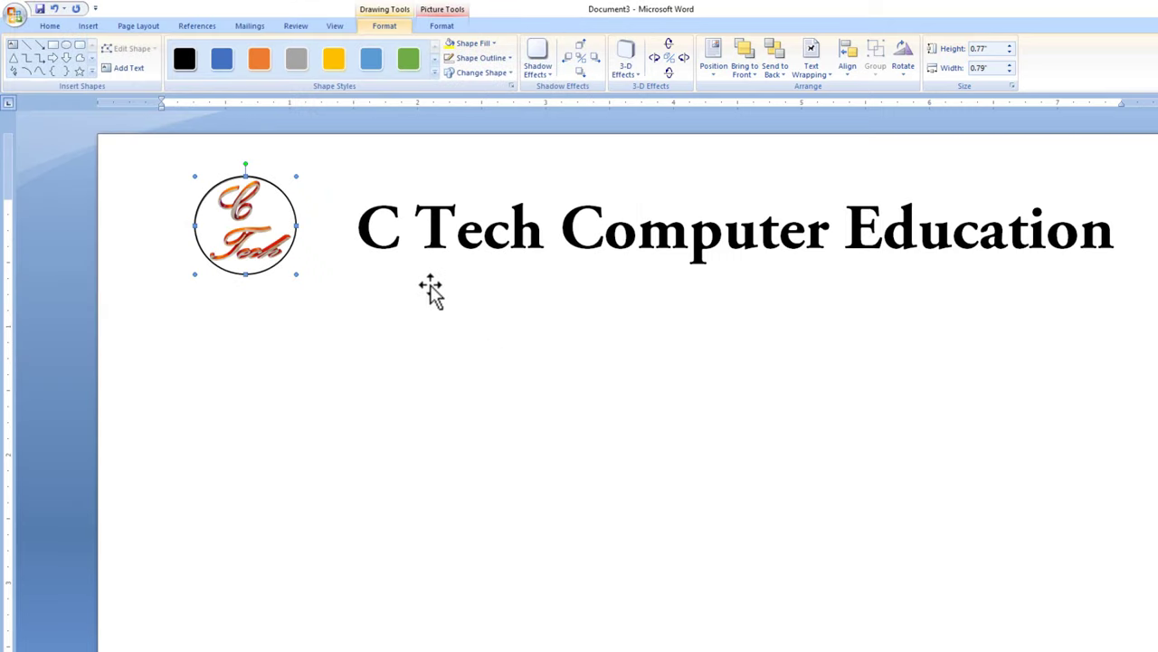
{"action": "left_click", "coordinate": [479, 244]}
Save the document as Doc3 in Documents, then place the cursor below the title
{"action": "left_click", "coordinate": [14, 14]}
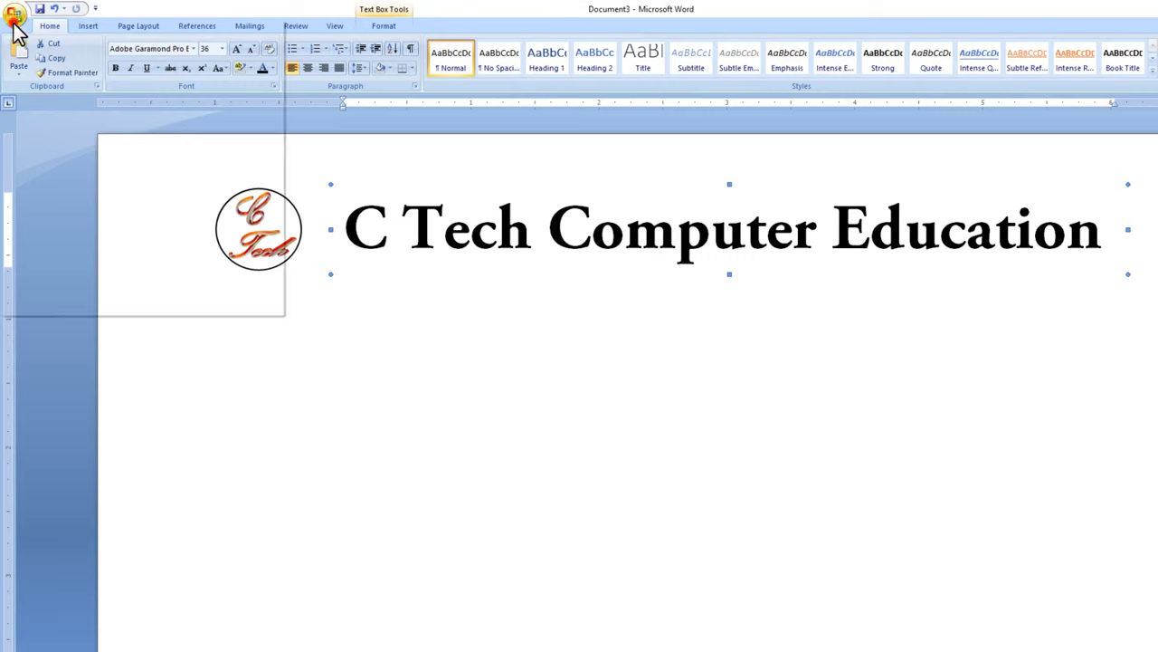
{"action": "left_click", "coordinate": [51, 135]}
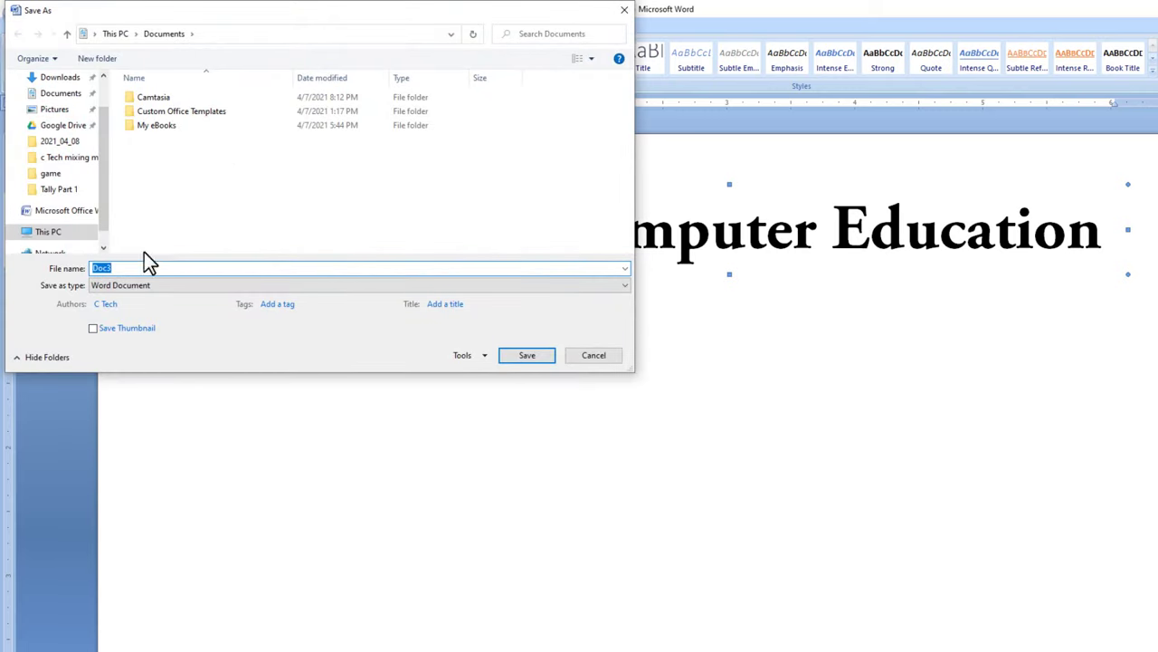
{"action": "left_click", "coordinate": [511, 356]}
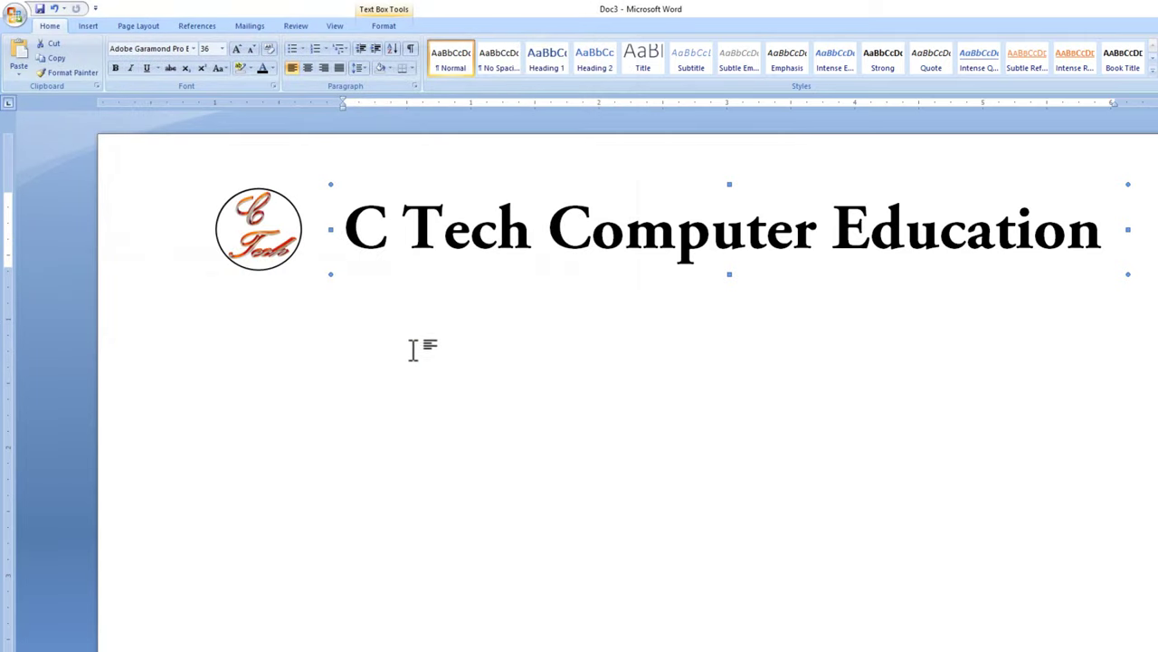
{"action": "left_click", "coordinate": [211, 332]}
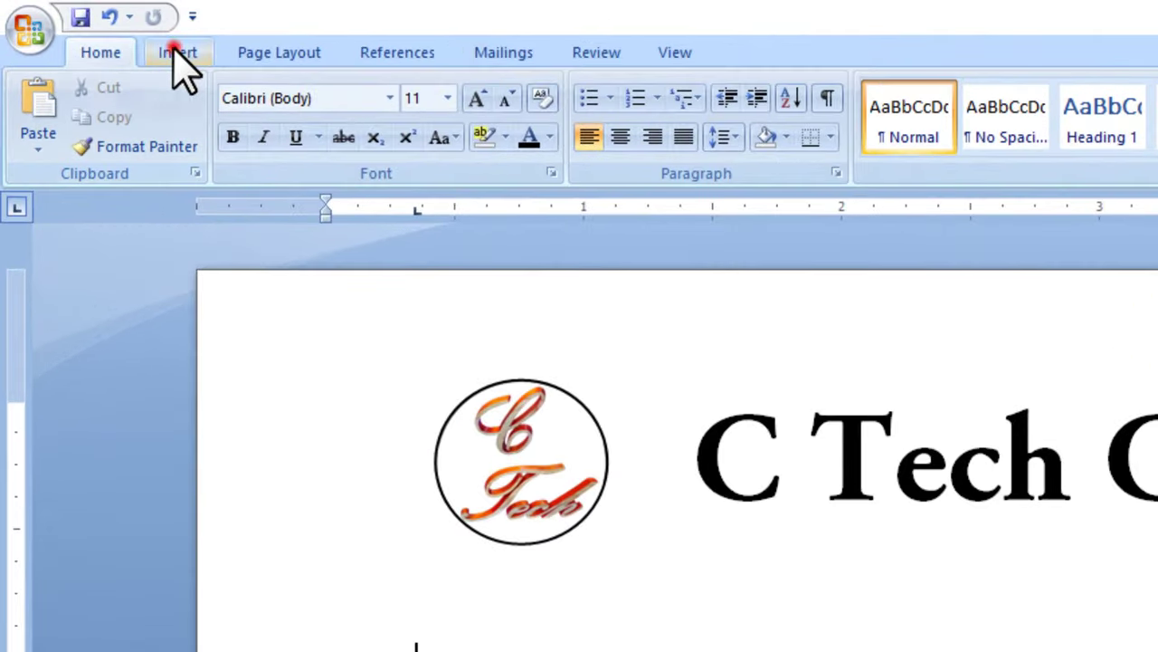
Draw a full-width text box under the heading and type the institute's postal address
{"action": "left_click", "coordinate": [178, 54]}
{"action": "left_click", "coordinate": [406, 152]}
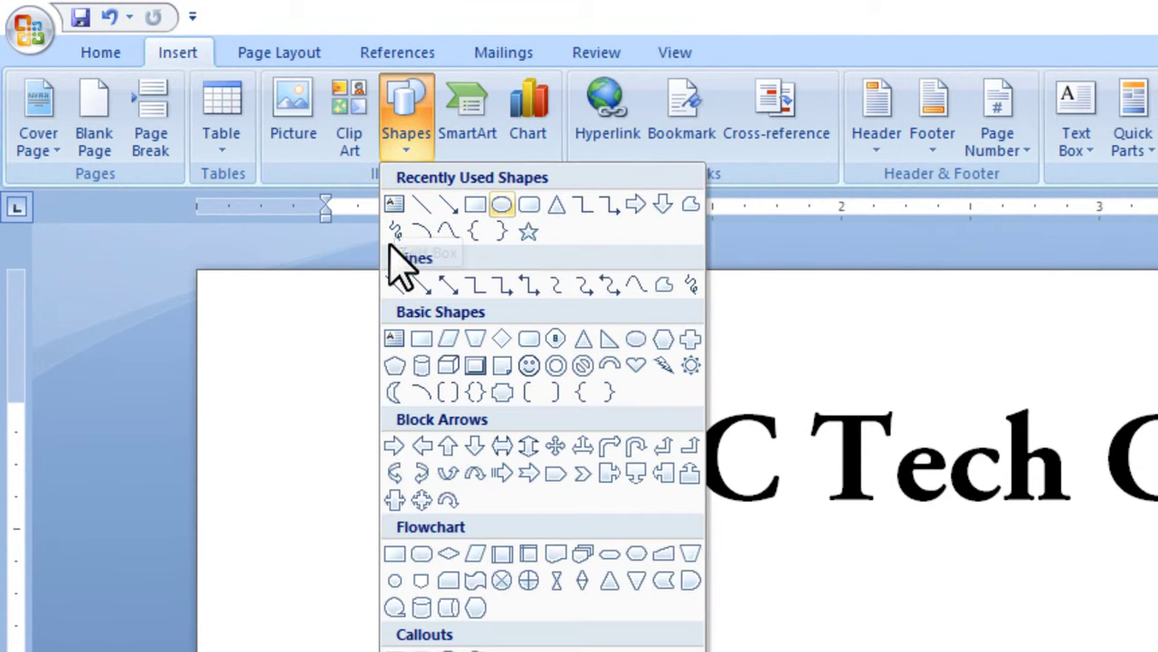
{"action": "left_click", "coordinate": [392, 207]}
{"action": "mouse_move", "coordinate": [142, 288]}
{"action": "left_mouse_down"}
{"action": "mouse_move", "coordinate": [1111, 317]}
{"action": "mouse_move", "coordinate": [1121, 328]}
{"action": "left_mouse_up"}
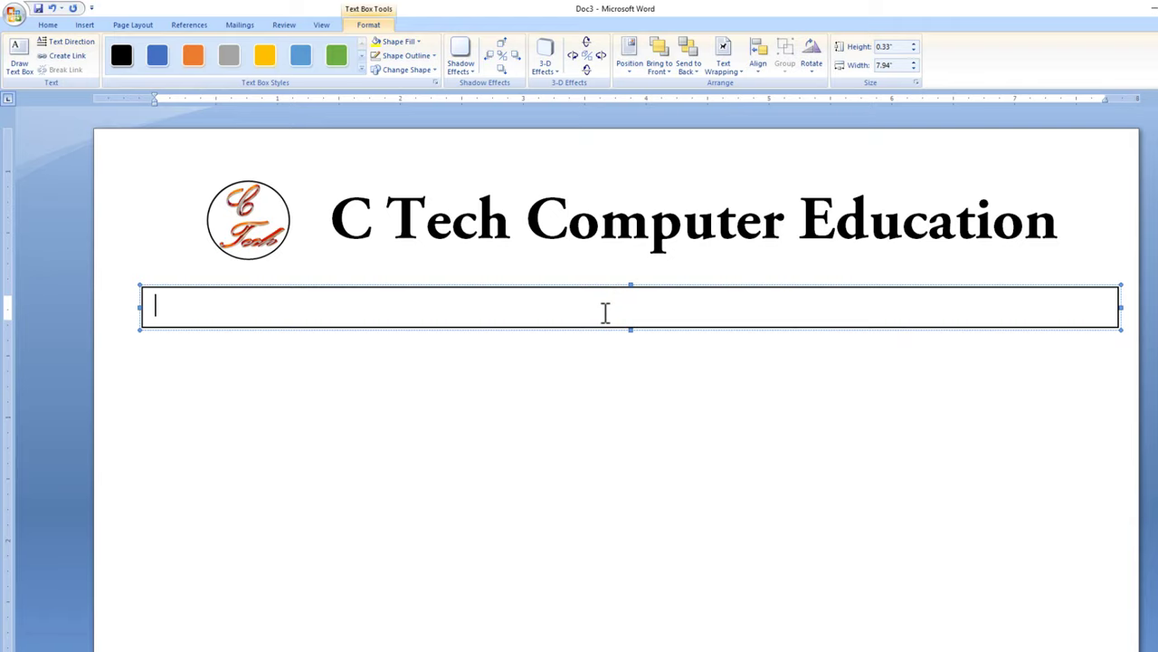
{"action": "type", "text": "Baz Wali Kothi, Mahadev Nagar, Lohara,Ludhiana (Pb)"}
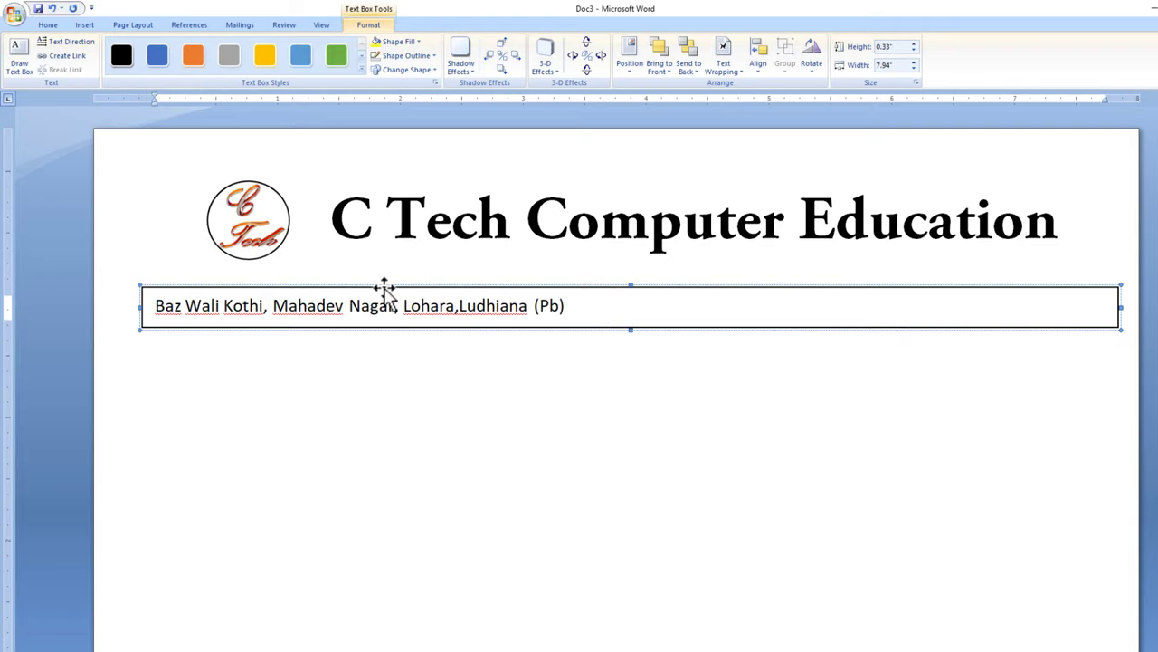
{"action": "left_click", "coordinate": [381, 286]}
Make the address text bold, centred and size 20, enlarging the box to fit
{"action": "left_click", "coordinate": [50, 24]}
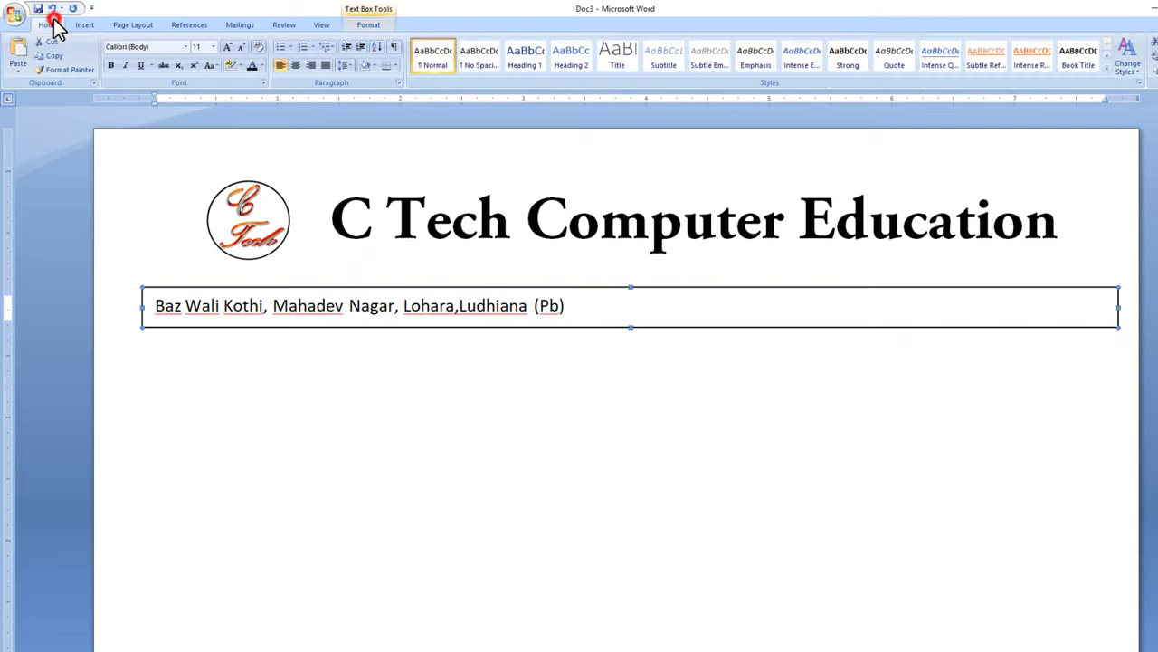
{"action": "left_click", "coordinate": [110, 66]}
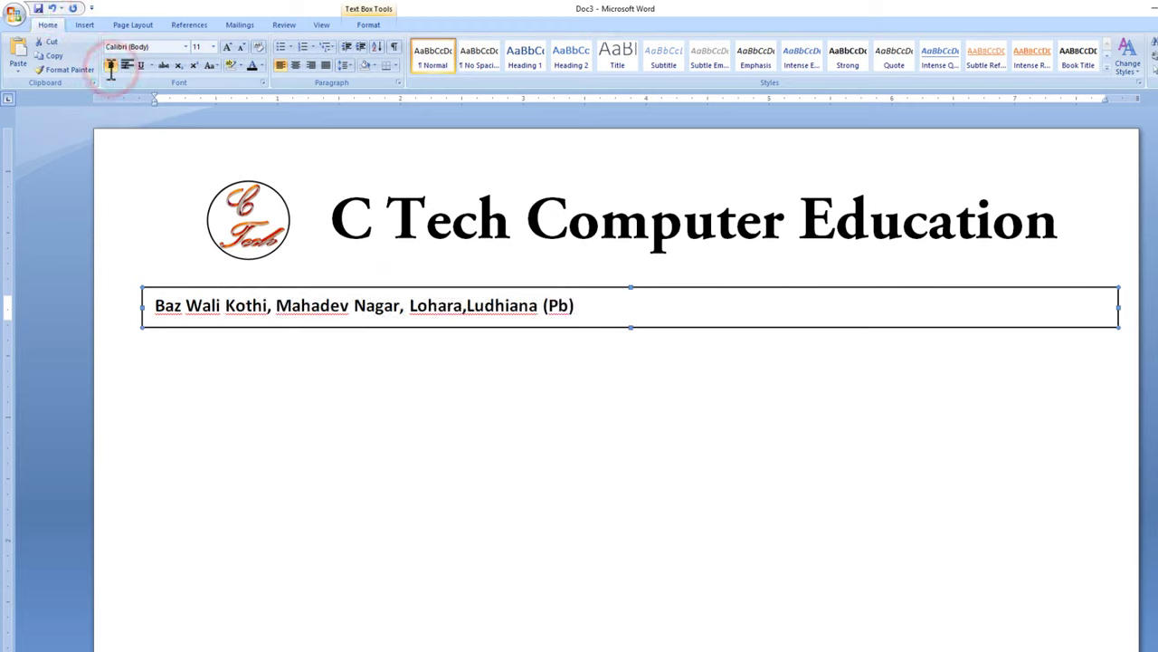
{"action": "left_click", "coordinate": [295, 67]}
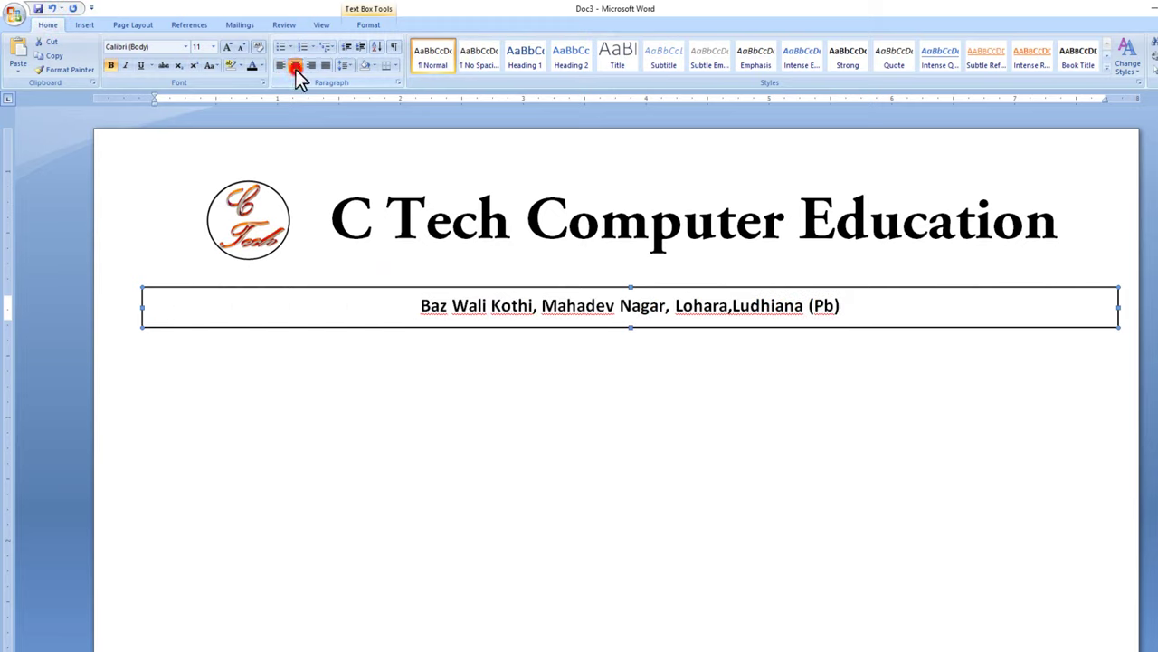
{"action": "left_click", "coordinate": [229, 49]}
{"action": "left_click", "coordinate": [229, 49]}
{"action": "left_click", "coordinate": [229, 48]}
{"action": "left_click", "coordinate": [229, 49]}
{"action": "left_click", "coordinate": [229, 48]}
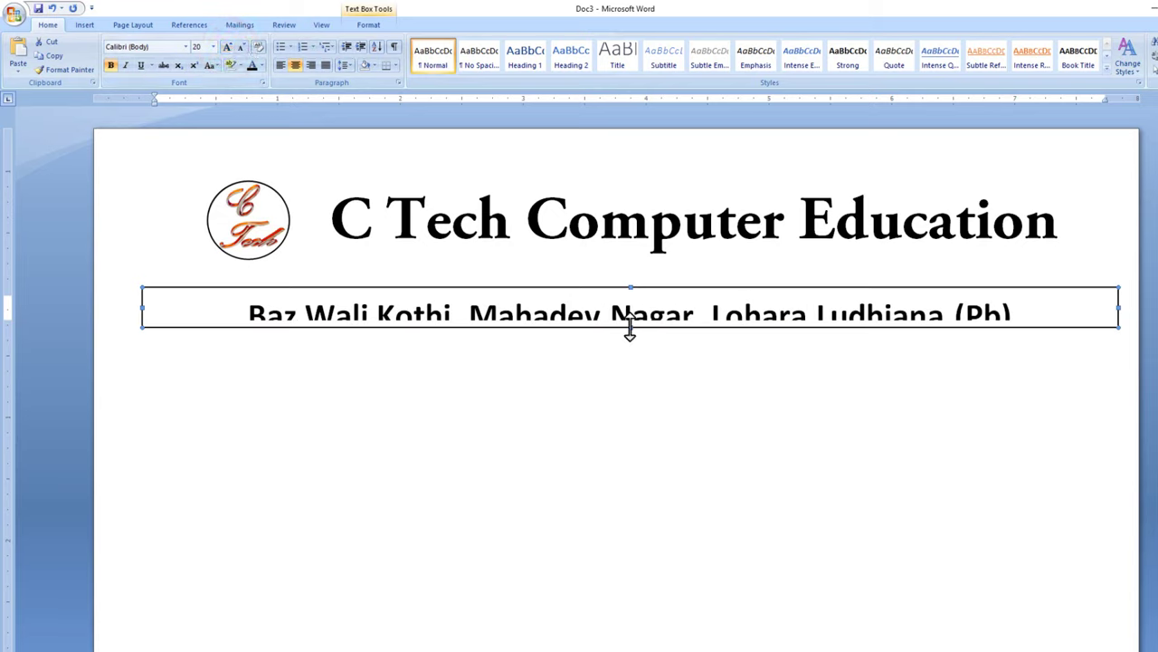
{"action": "left_click_drag", "start_coordinate": [630, 329], "coordinate": [632, 344]}
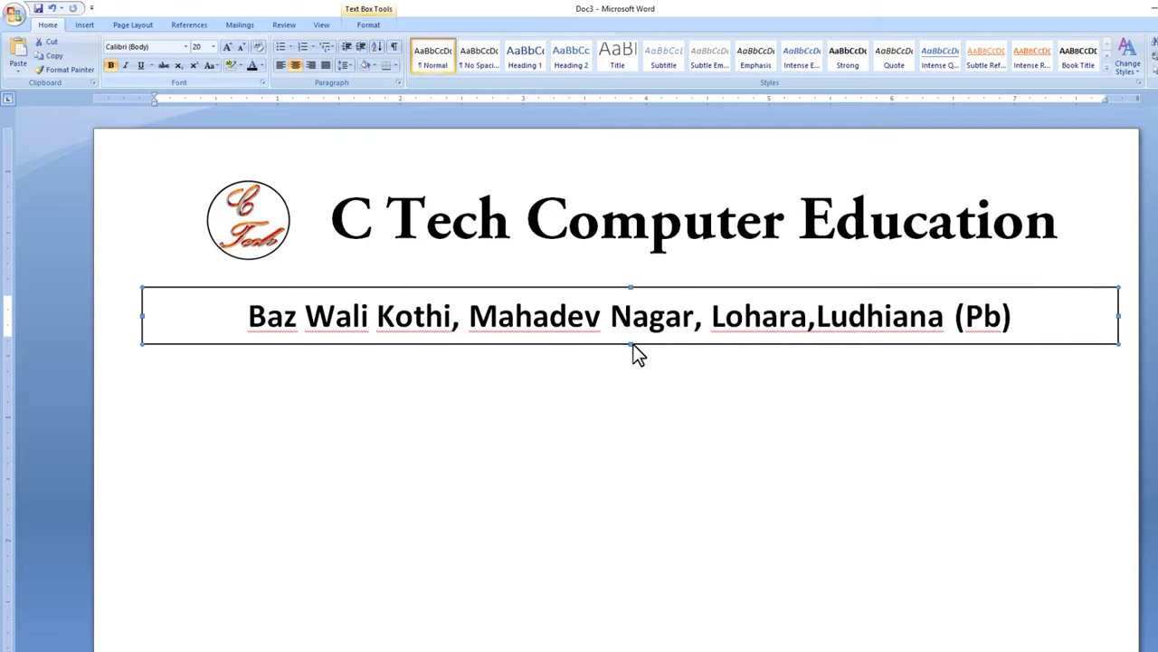
Give the address box grey shading and No Outline
{"action": "left_click", "coordinate": [372, 66]}
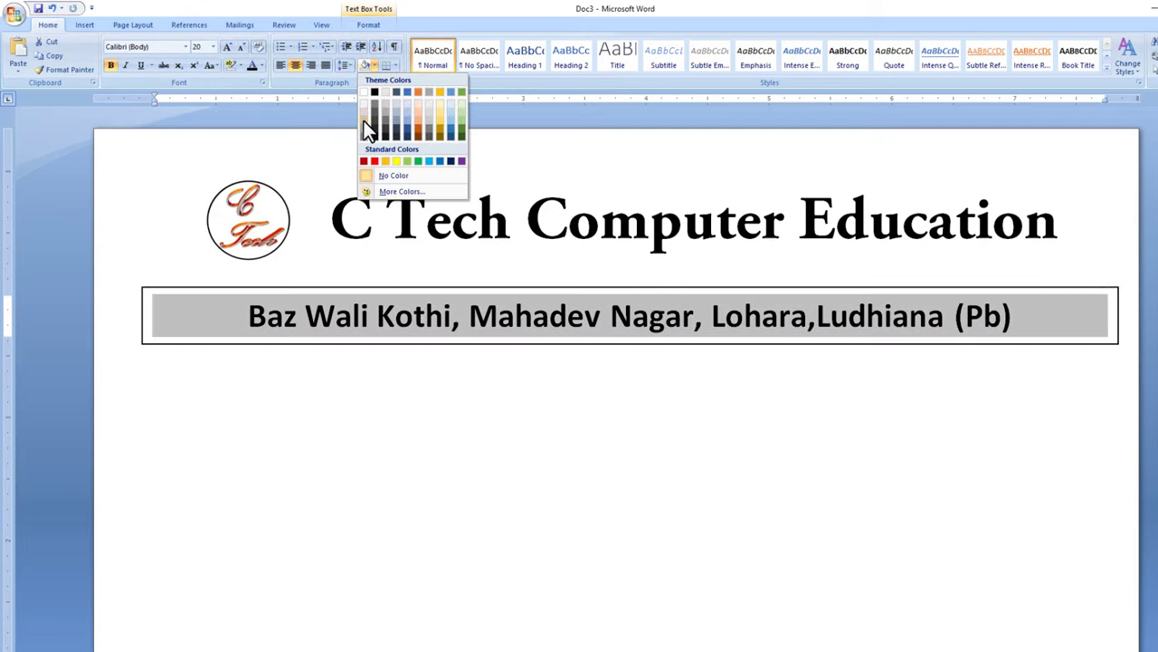
{"action": "left_click", "coordinate": [364, 120]}
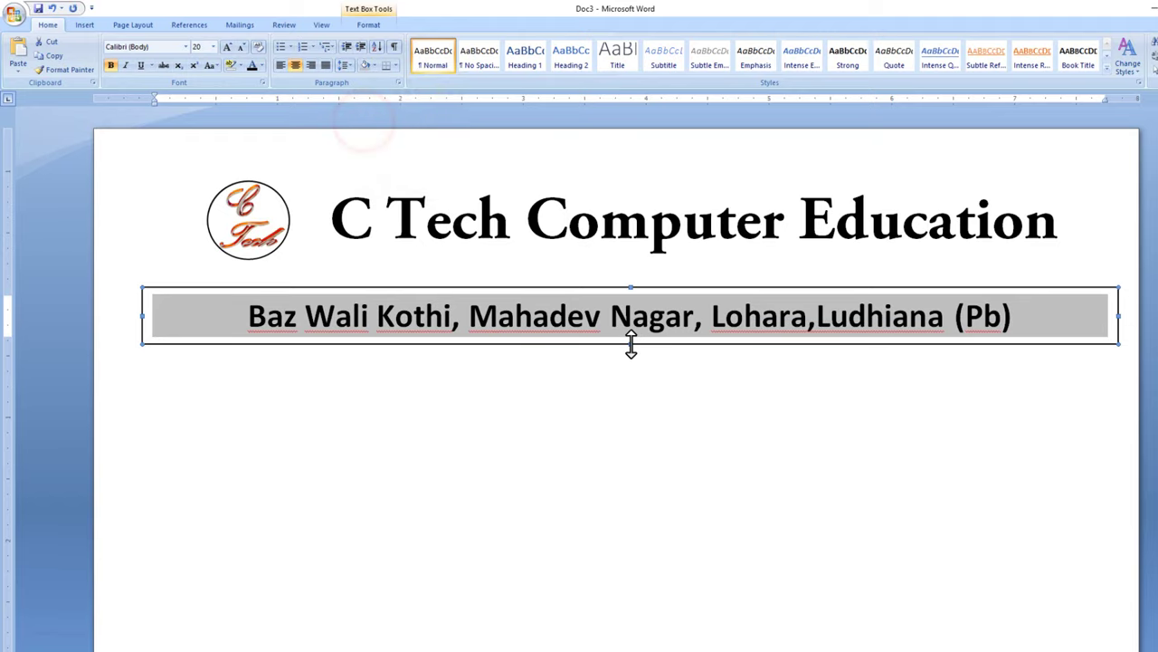
{"action": "left_click_drag", "start_coordinate": [630, 343], "coordinate": [634, 343]}
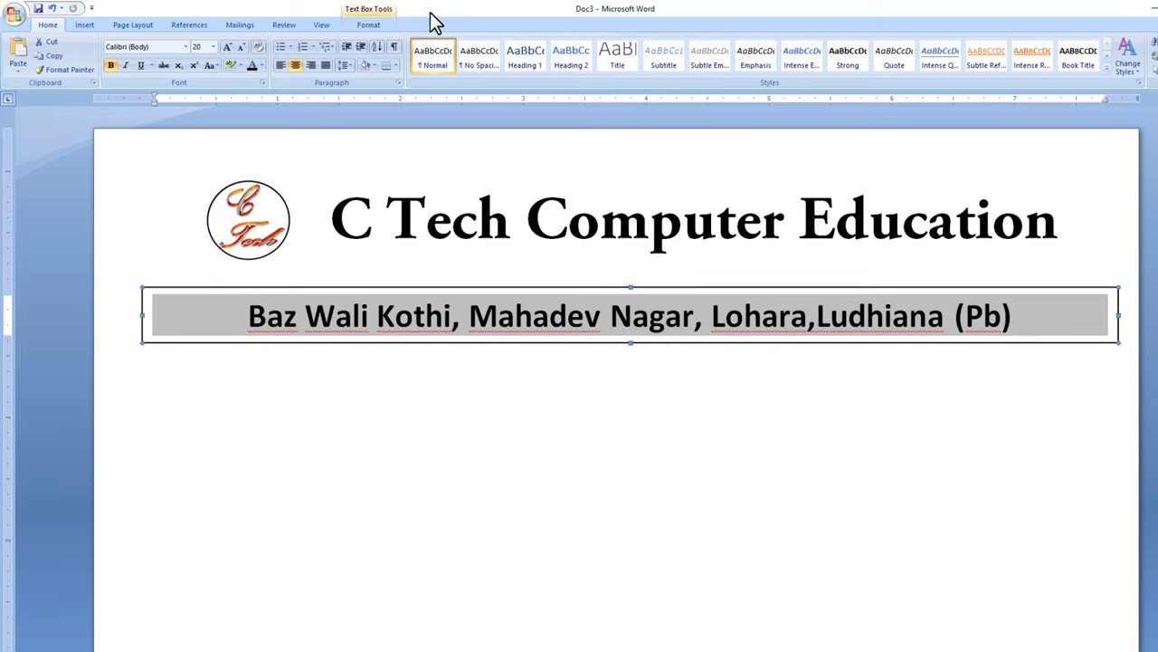
{"action": "left_click", "coordinate": [378, 26]}
{"action": "left_click", "coordinate": [412, 58]}
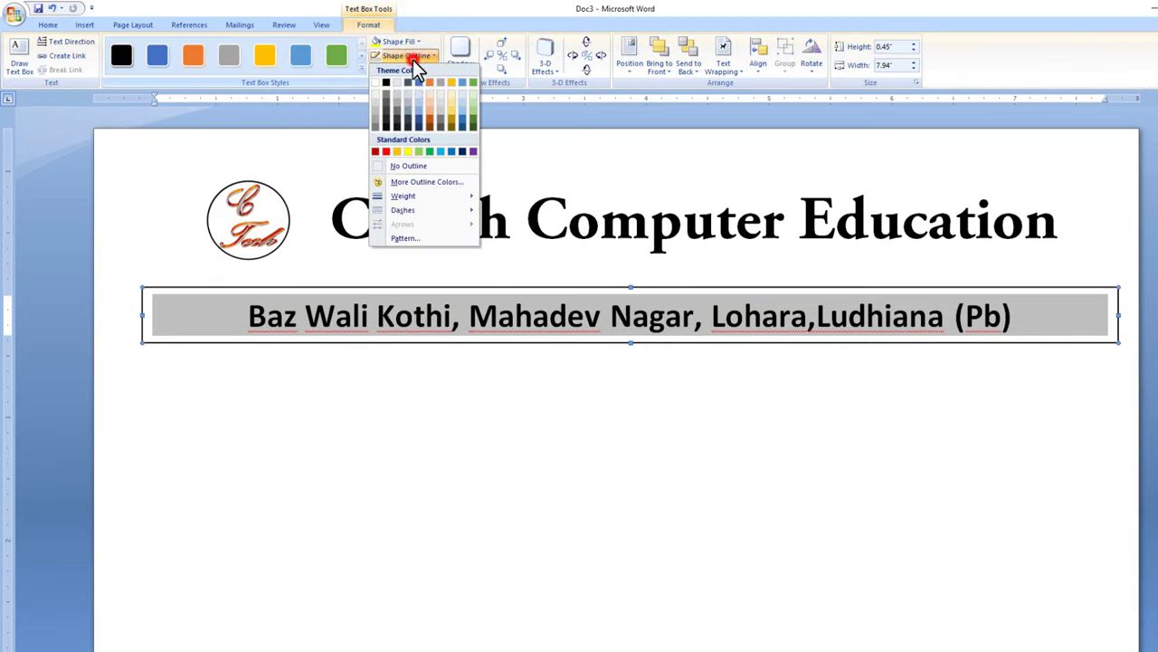
{"action": "left_click", "coordinate": [407, 166]}
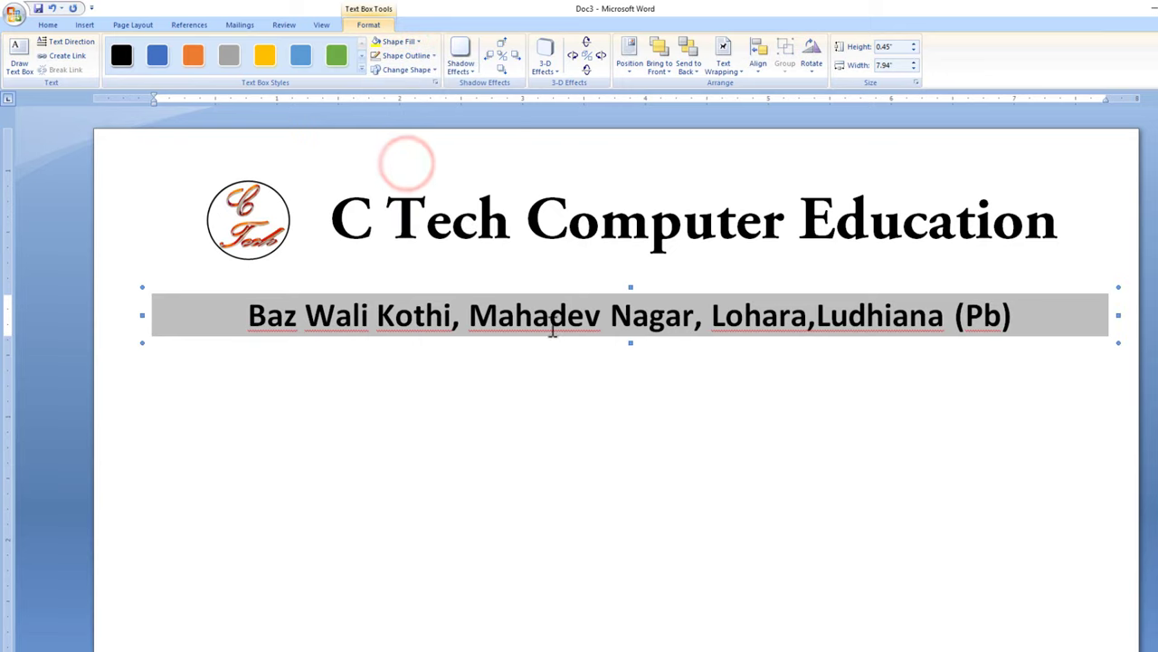
Move the grey address band up just beneath the heading
{"action": "left_click", "coordinate": [574, 352]}
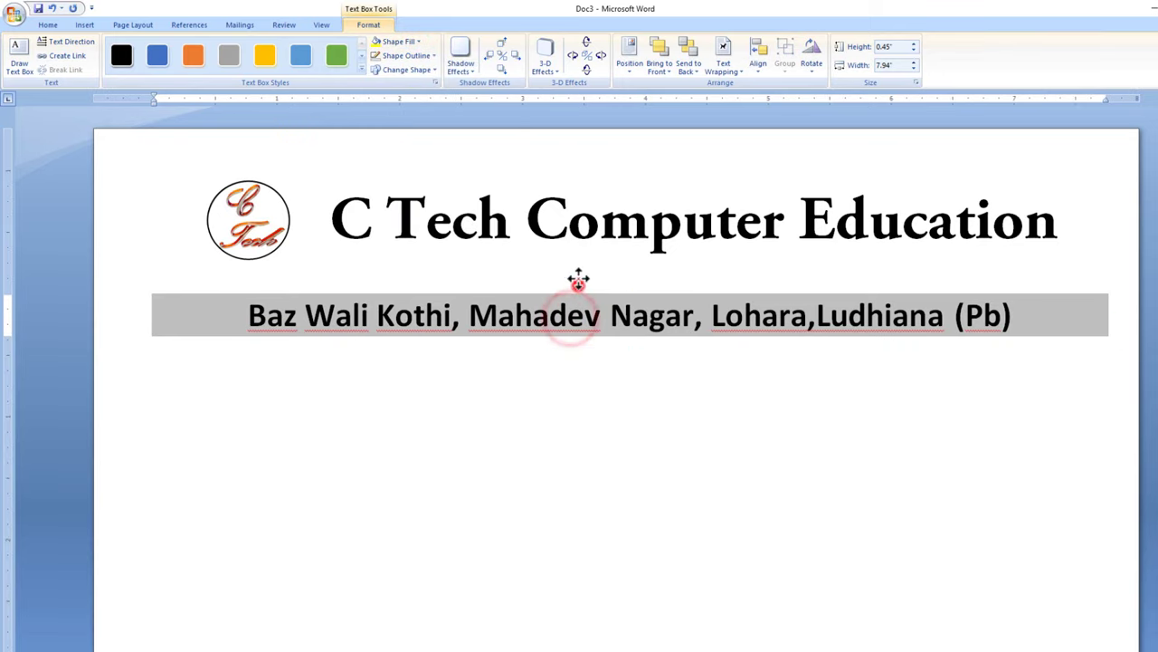
{"action": "left_click_drag", "start_coordinate": [577, 310], "coordinate": [579, 286]}
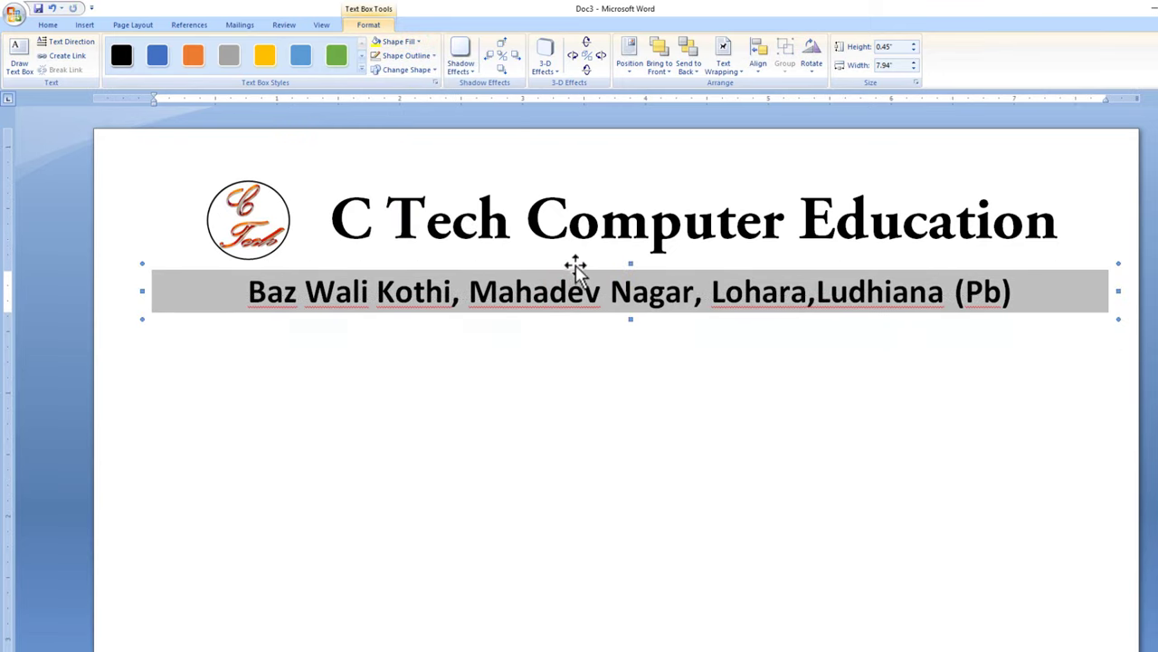
{"action": "key", "text": "ctrl+Down"}
{"action": "key", "text": "ctrl+Down"}
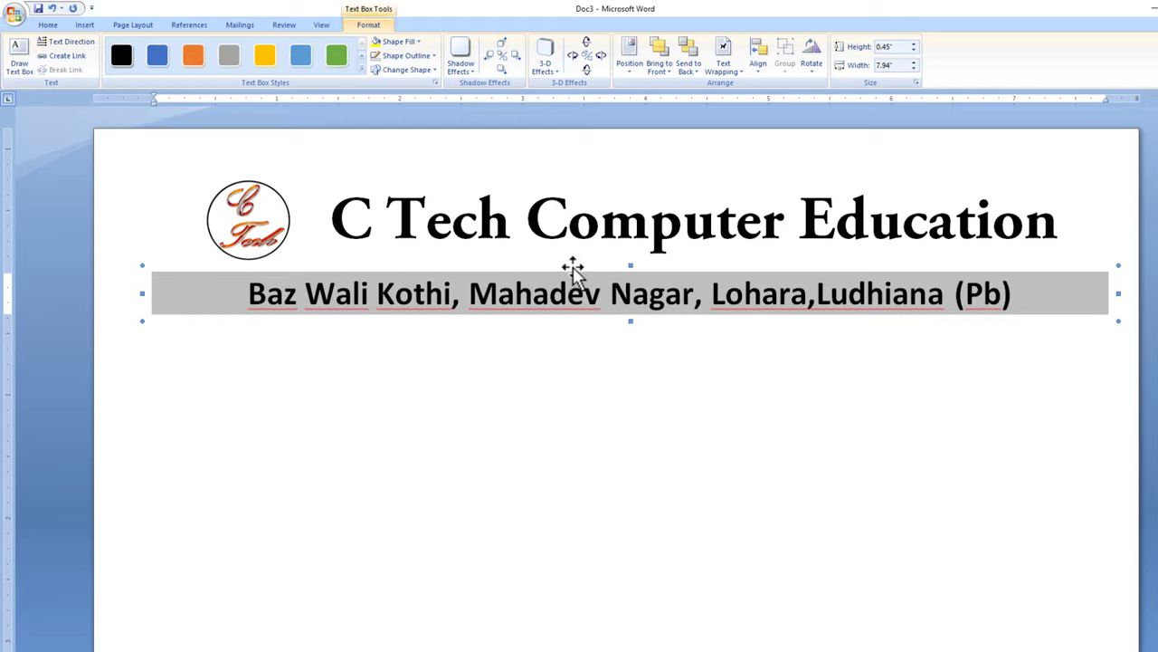
{"action": "key", "text": "ctrl+Down"}
{"action": "key", "text": "ctrl+Down"}
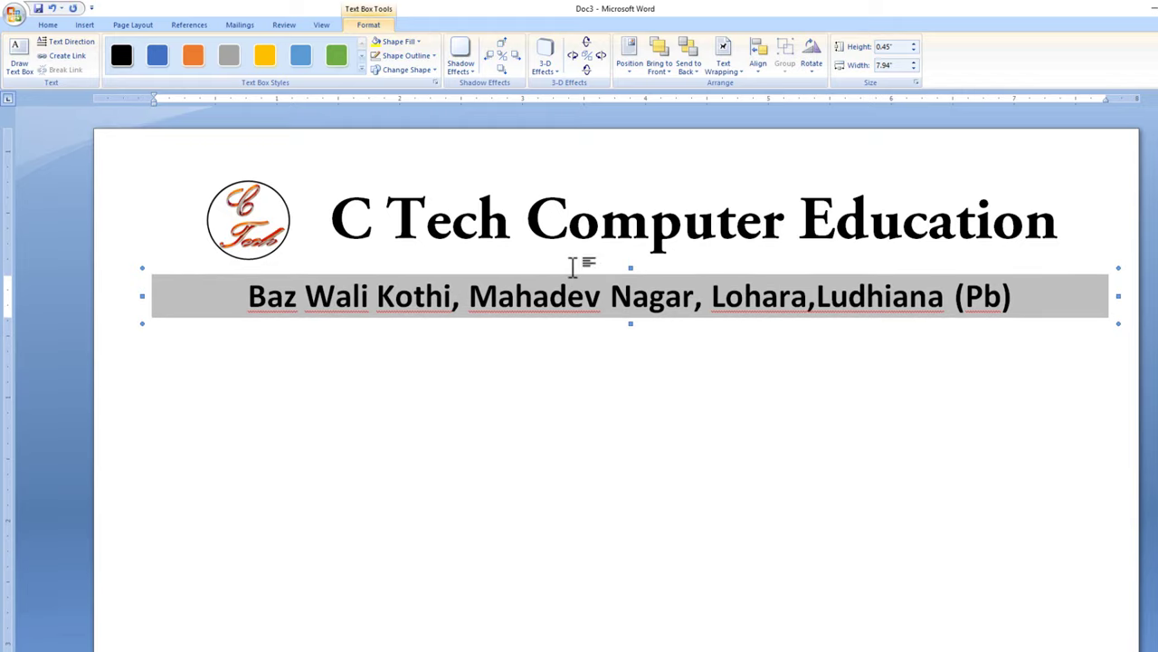
{"action": "left_click", "coordinate": [181, 354]}
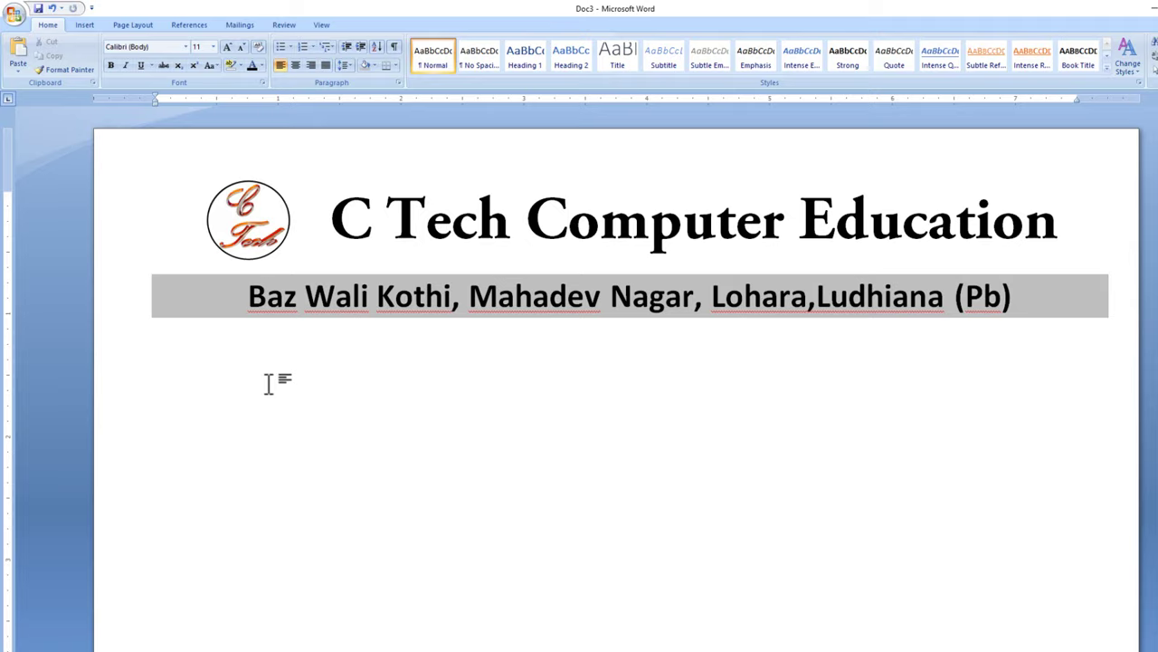
{"action": "scroll", "coordinate": [269, 384], "scroll_direction": "down", "scroll_amount": 1}
{"action": "scroll", "coordinate": [269, 383], "scroll_direction": "up", "scroll_amount": 1}
Draw an Explosion 1 starburst below the address band and fill it black
{"action": "left_click", "coordinate": [90, 30]}
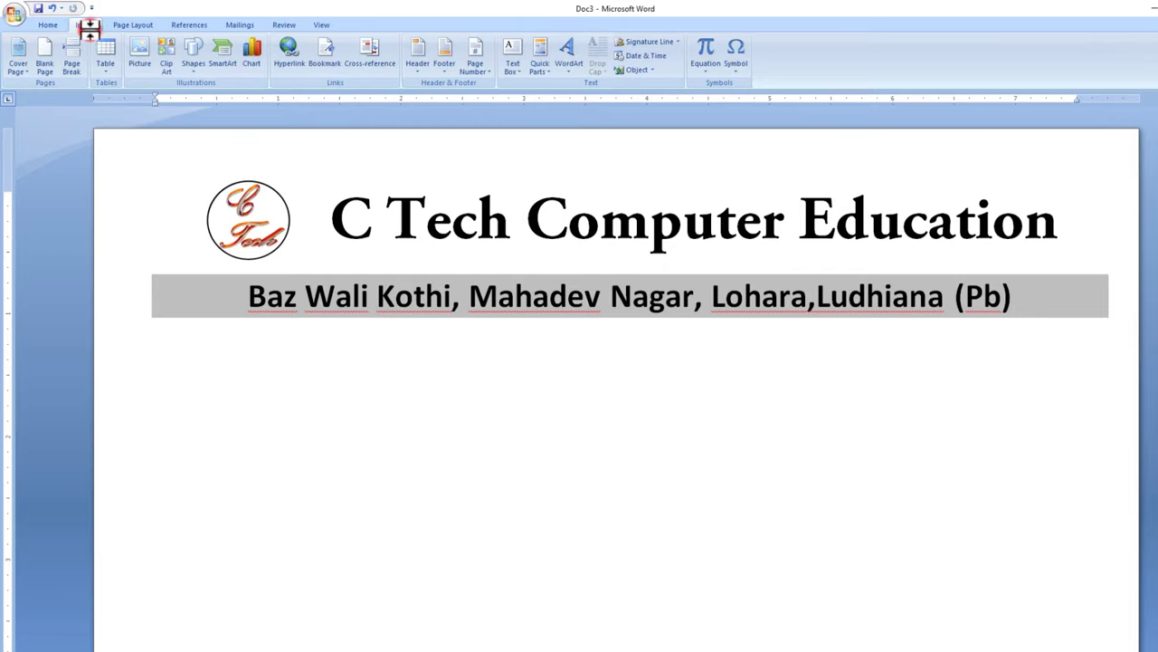
{"action": "left_click", "coordinate": [204, 75]}
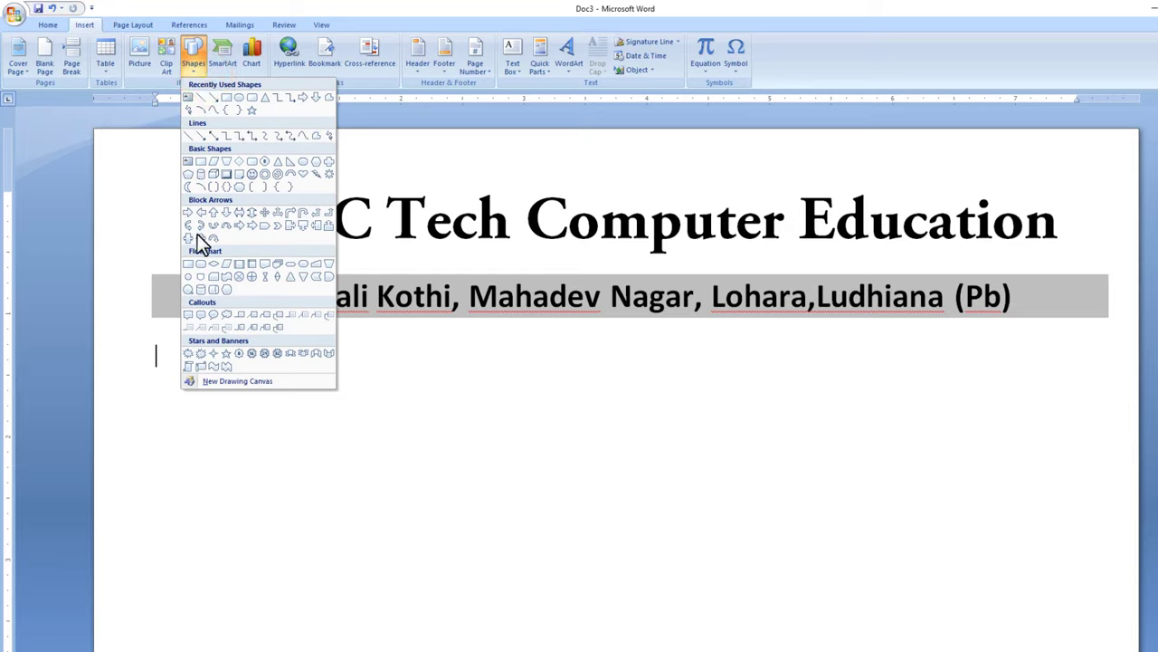
{"action": "left_click", "coordinate": [190, 356]}
{"action": "left_click_drag", "start_coordinate": [184, 383], "coordinate": [434, 509]}
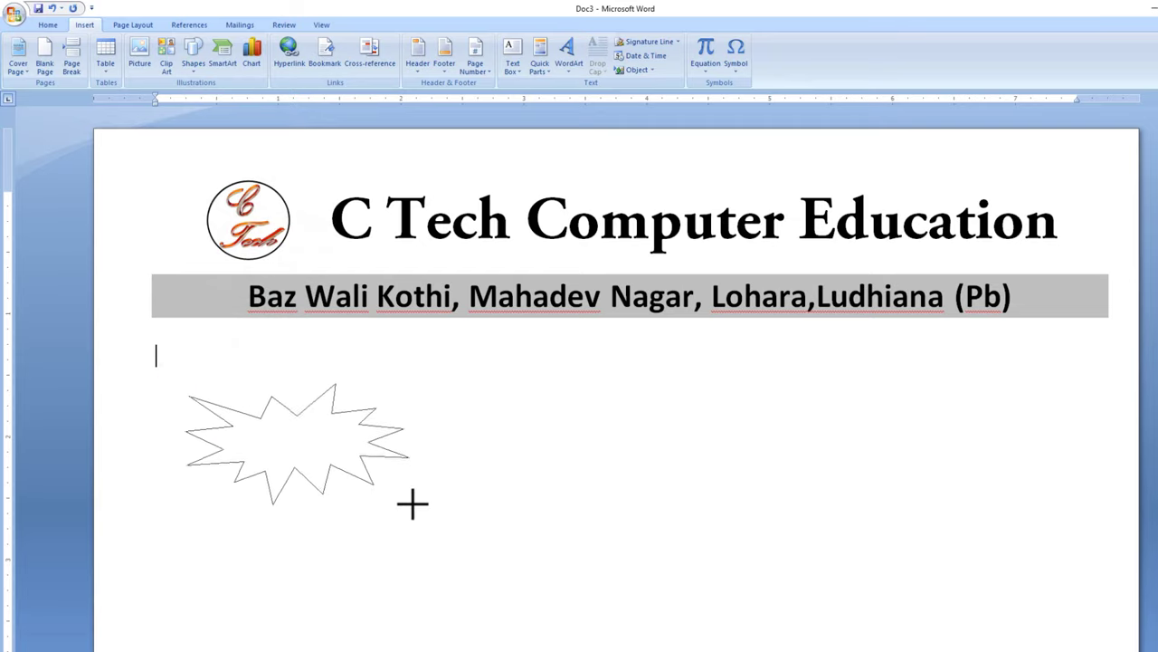
{"action": "left_click_drag", "start_coordinate": [404, 523], "coordinate": [415, 503]}
{"action": "left_click_drag", "start_coordinate": [304, 418], "coordinate": [304, 372]}
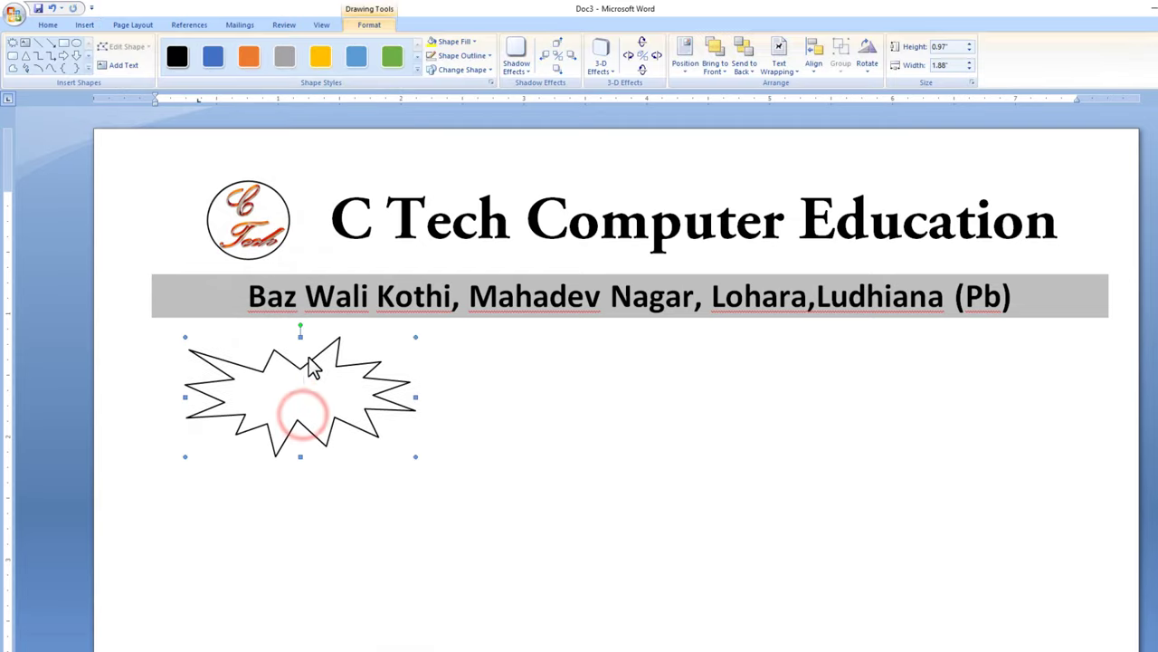
{"action": "left_click", "coordinate": [452, 41]}
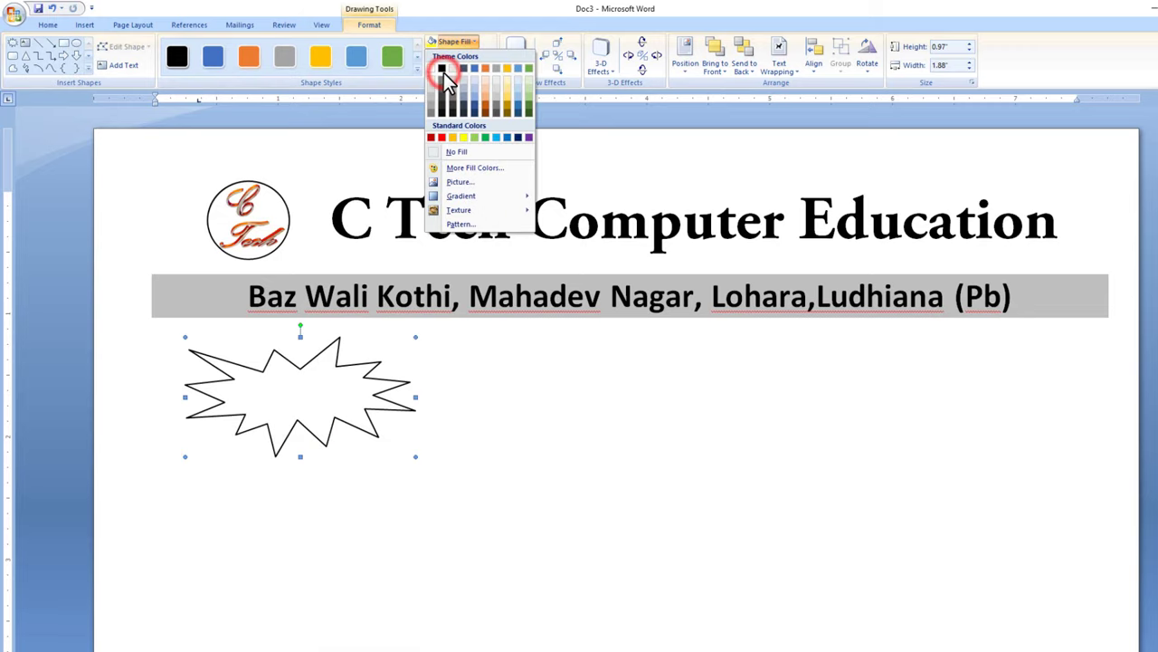
{"action": "left_click", "coordinate": [441, 69]}
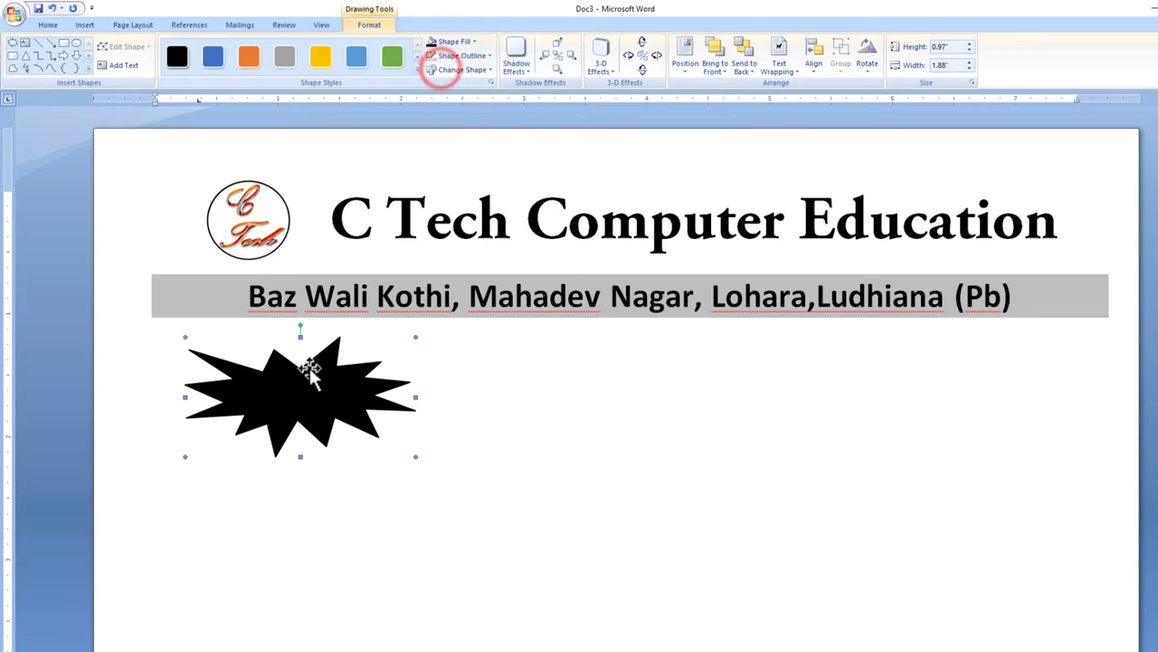
{"action": "left_click_drag", "start_coordinate": [299, 385], "coordinate": [291, 381]}
Add 'Admission Free' WordArt in front of text, sized to fit the starburst
{"action": "left_click", "coordinate": [84, 24]}
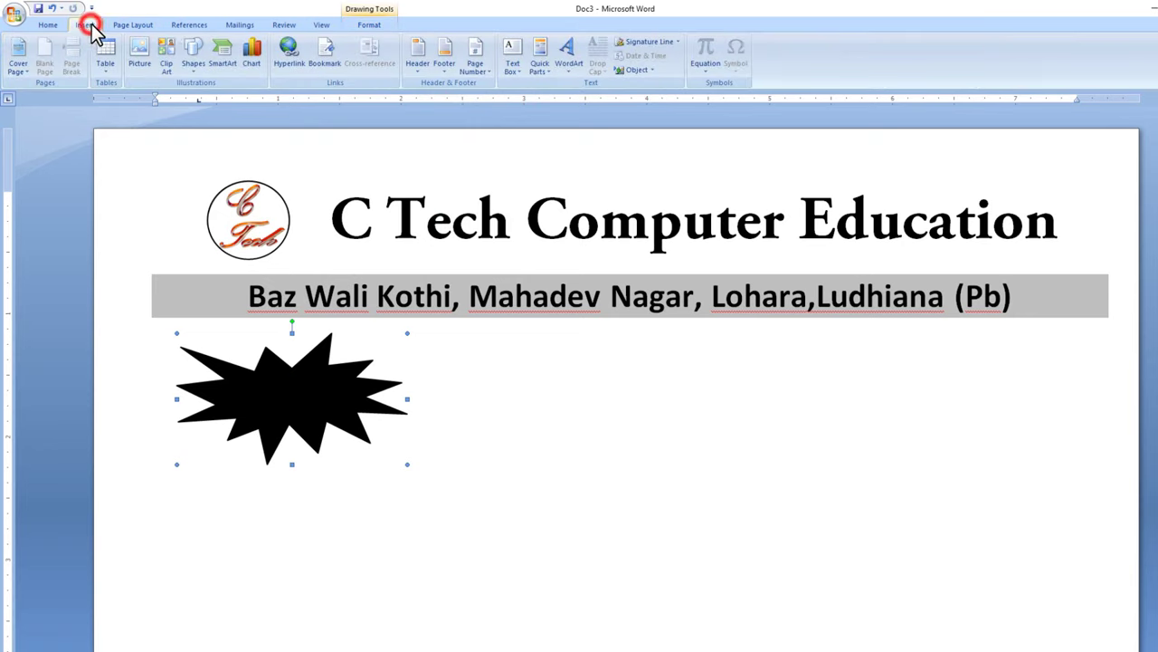
{"action": "left_click", "coordinate": [588, 68]}
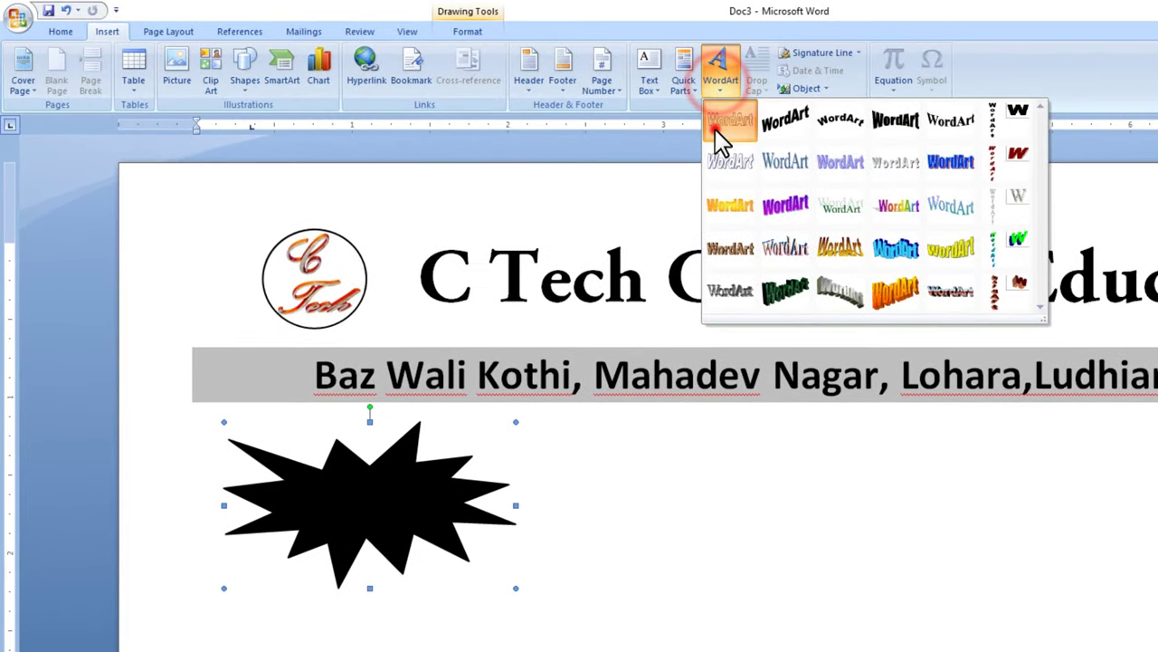
{"action": "left_click", "coordinate": [585, 106]}
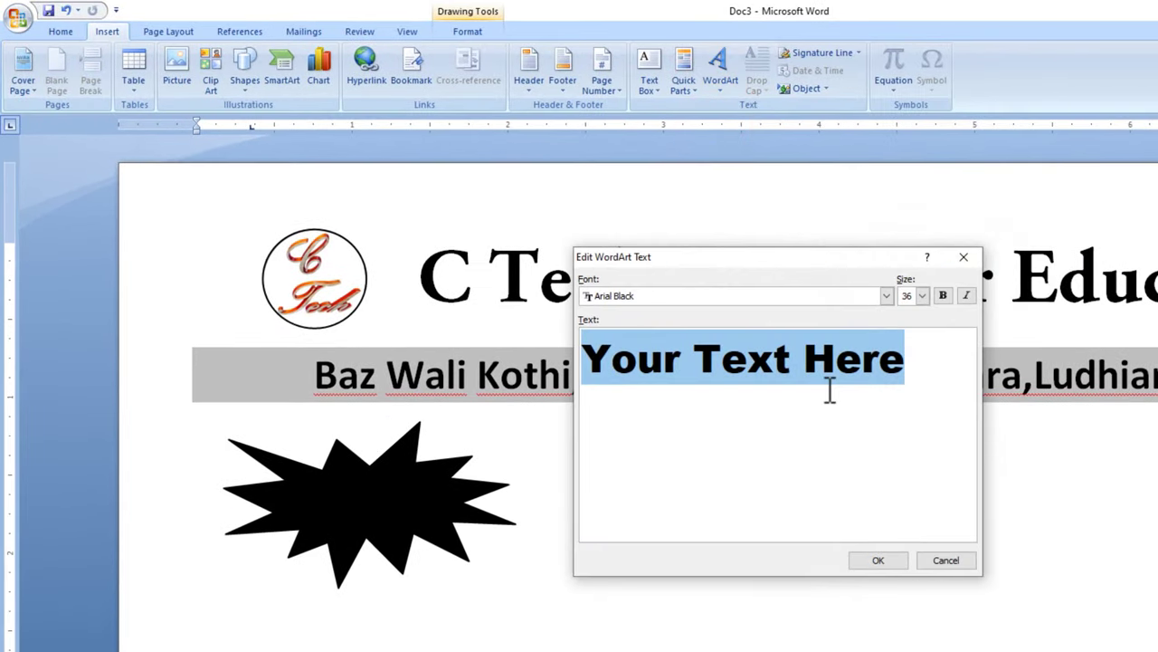
{"action": "type", "text": "Ad"}
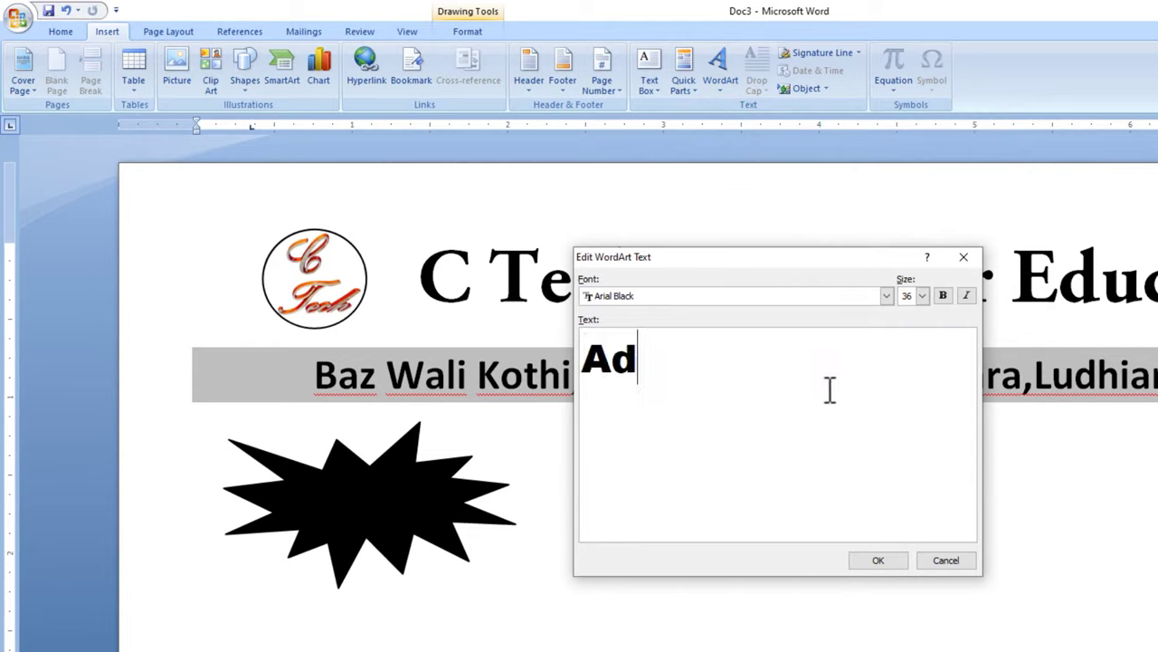
{"action": "type", "text": "mission "}
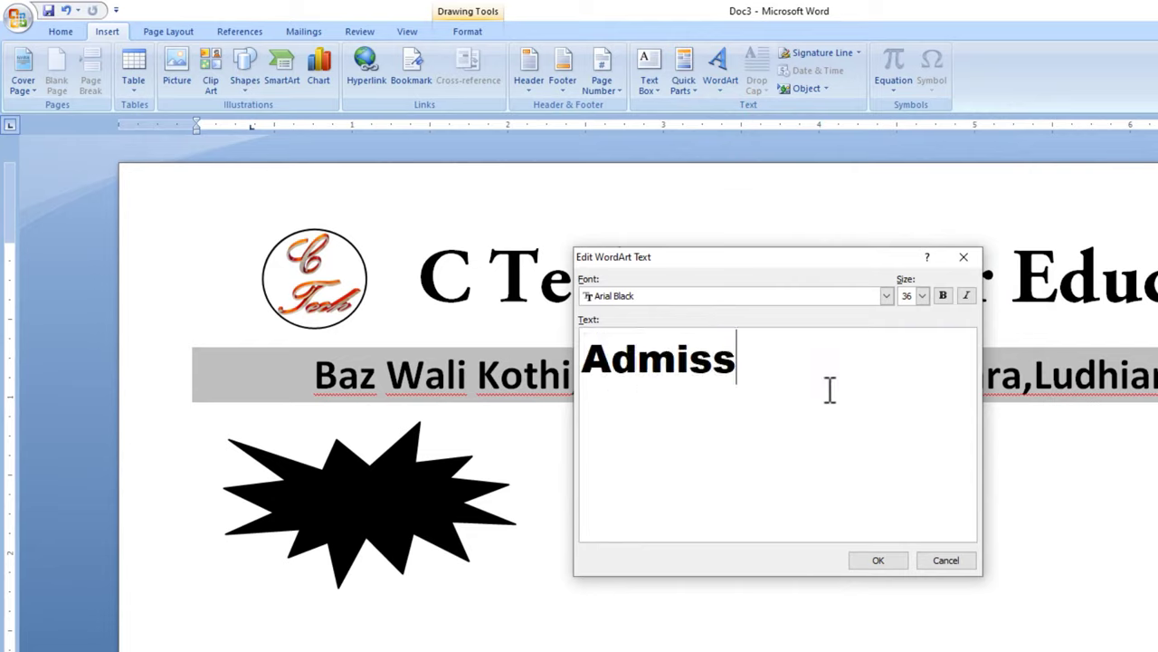
{"action": "type", "text": "Free"}
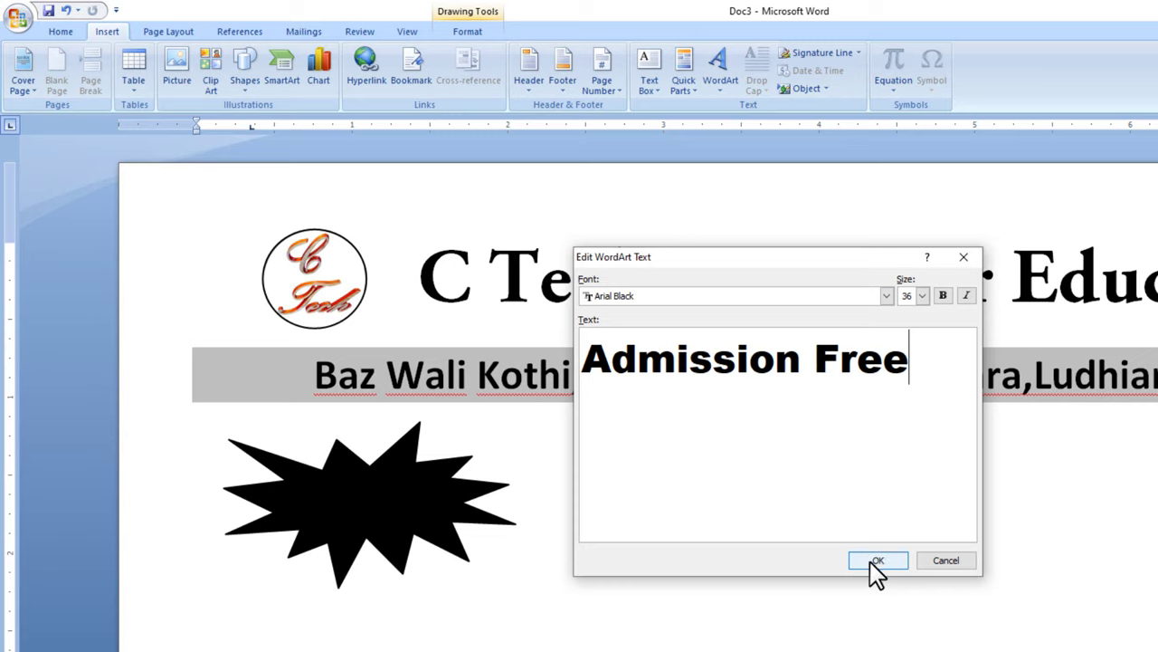
{"action": "left_click", "coordinate": [876, 561]}
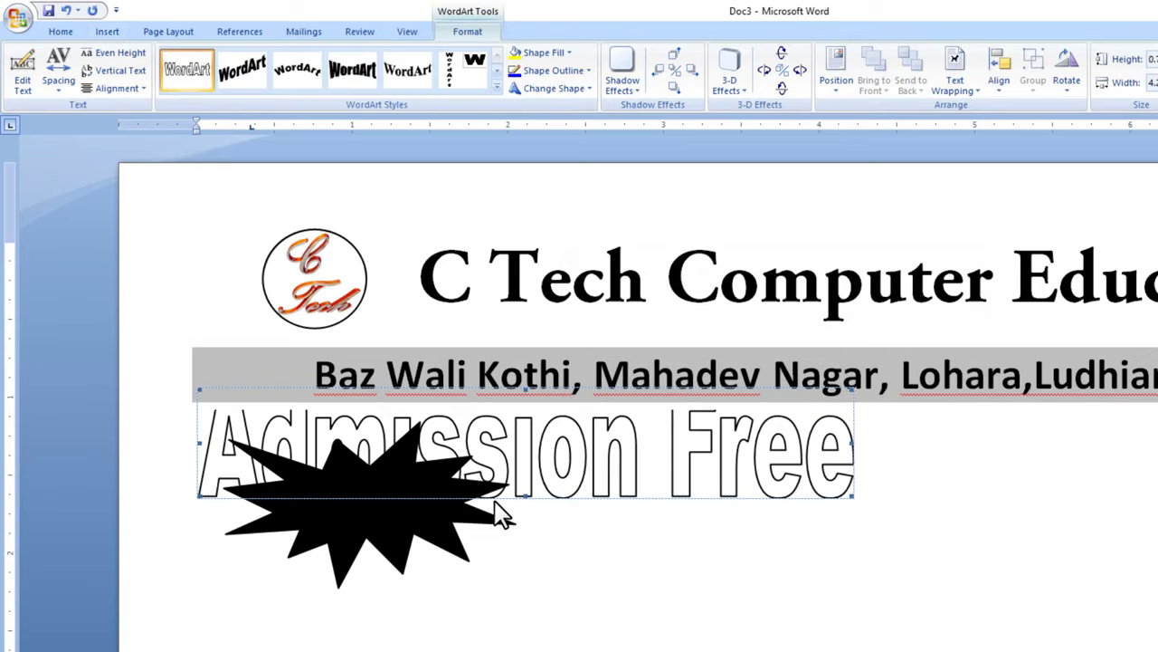
{"action": "left_click", "coordinate": [544, 498]}
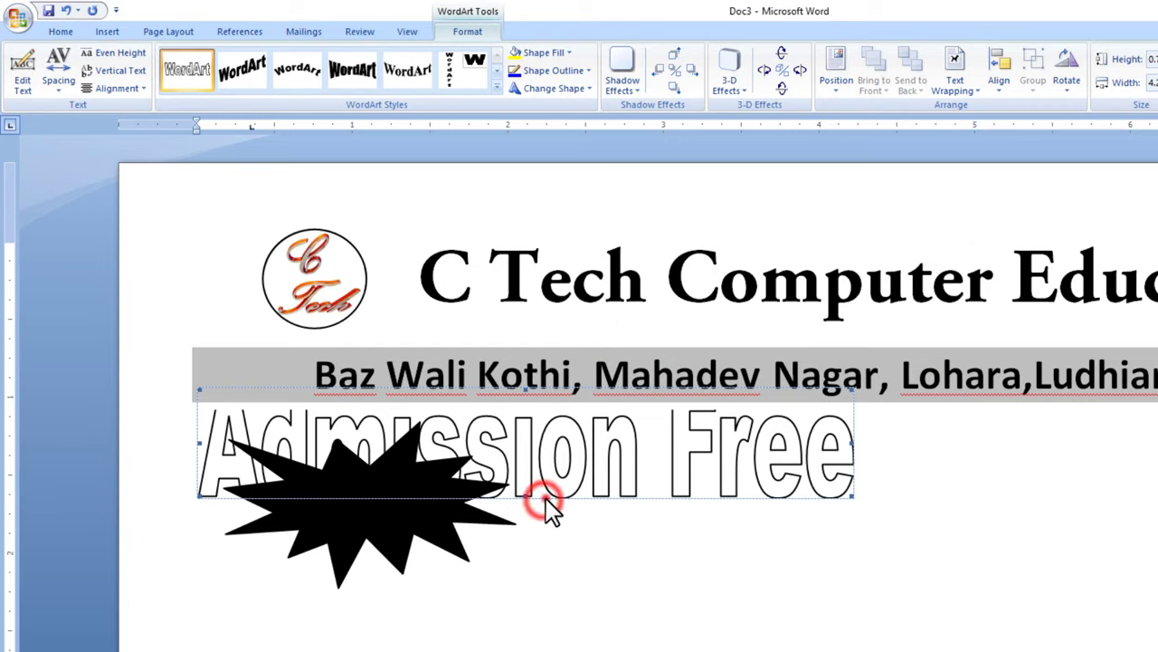
{"action": "left_click", "coordinate": [971, 92]}
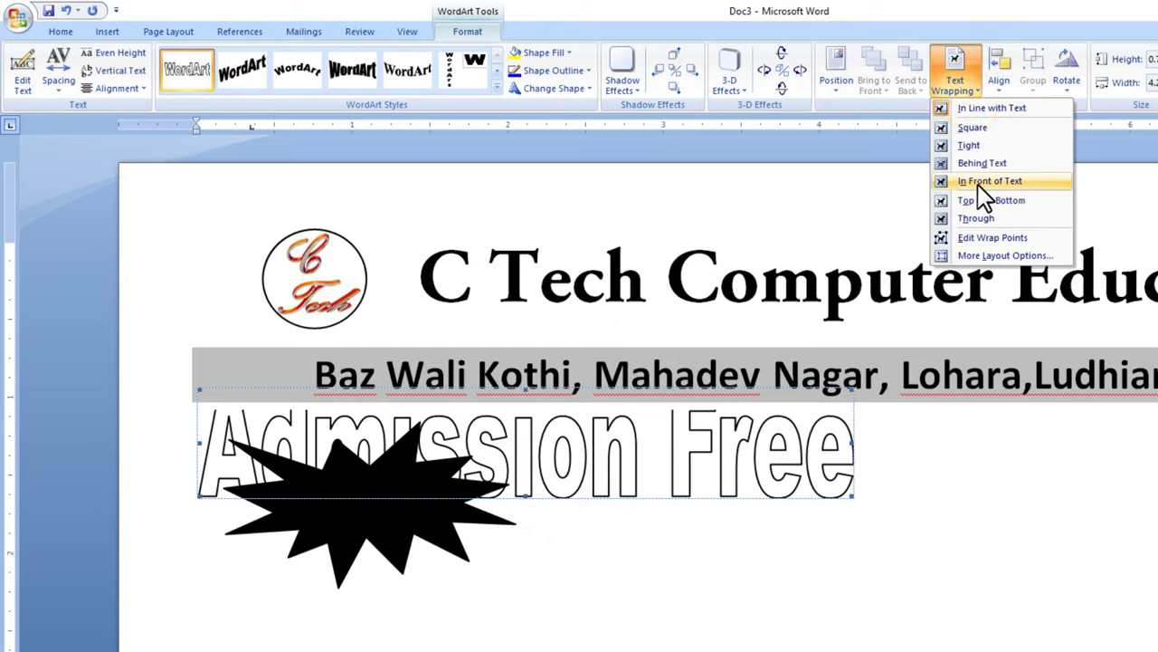
{"action": "left_click", "coordinate": [977, 184]}
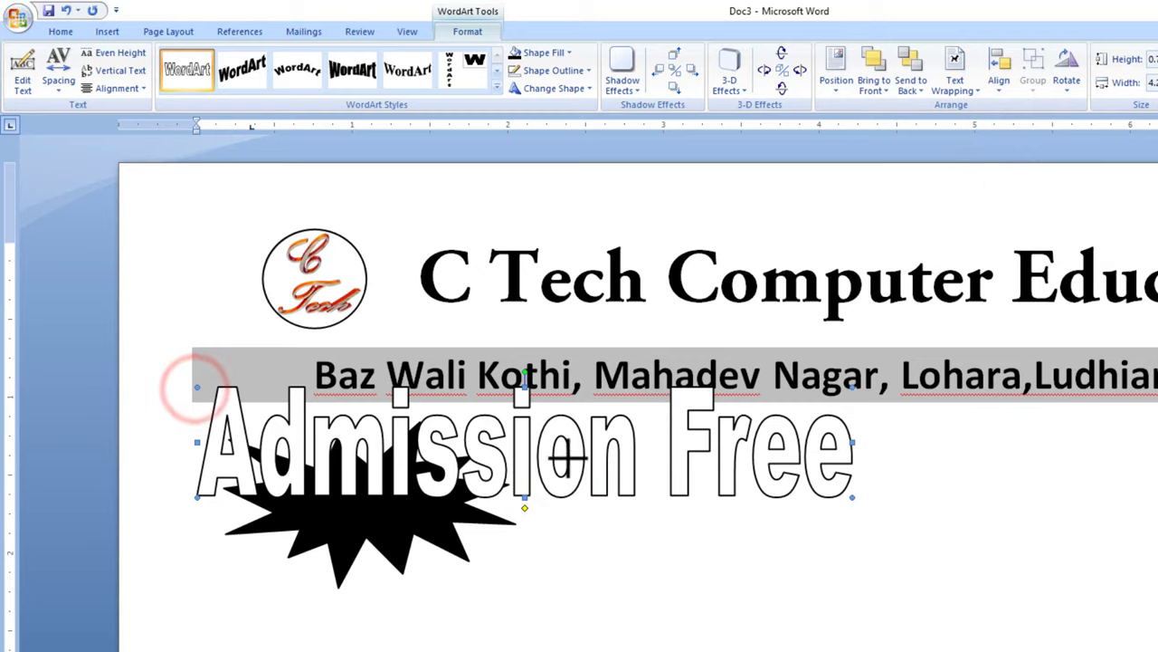
{"action": "mouse_move", "coordinate": [196, 389]}
{"action": "left_mouse_down"}
{"action": "mouse_move", "coordinate": [593, 457]}
{"action": "mouse_move", "coordinate": [317, 511]}
{"action": "left_mouse_up"}
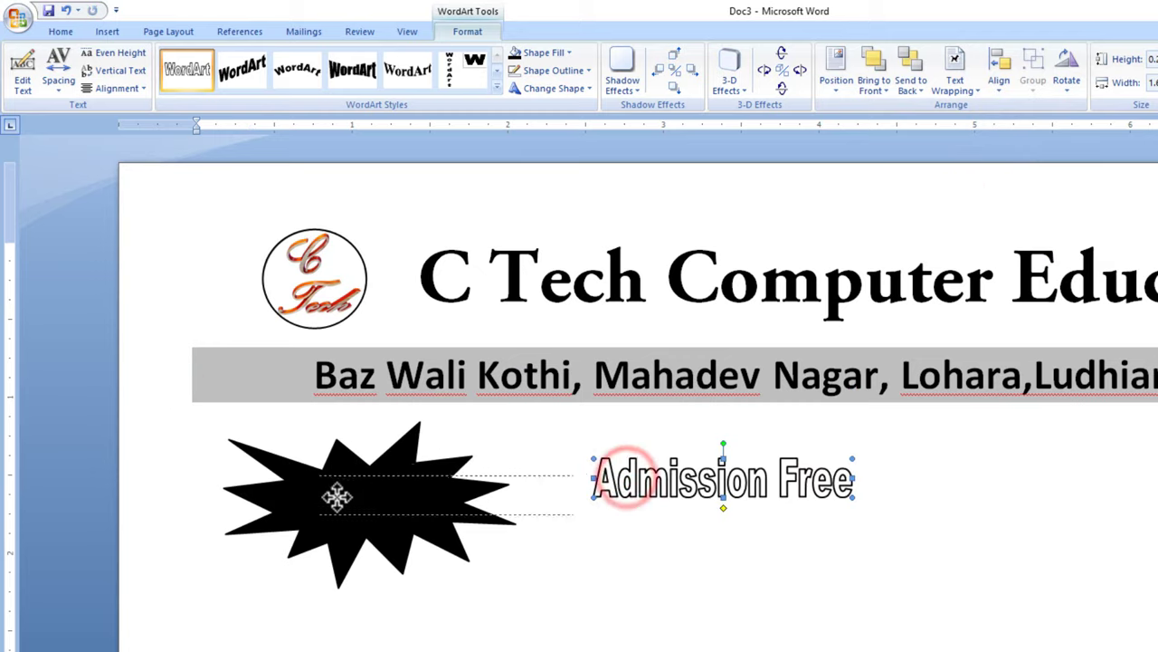
{"action": "left_click_drag", "start_coordinate": [539, 500], "coordinate": [452, 500]}
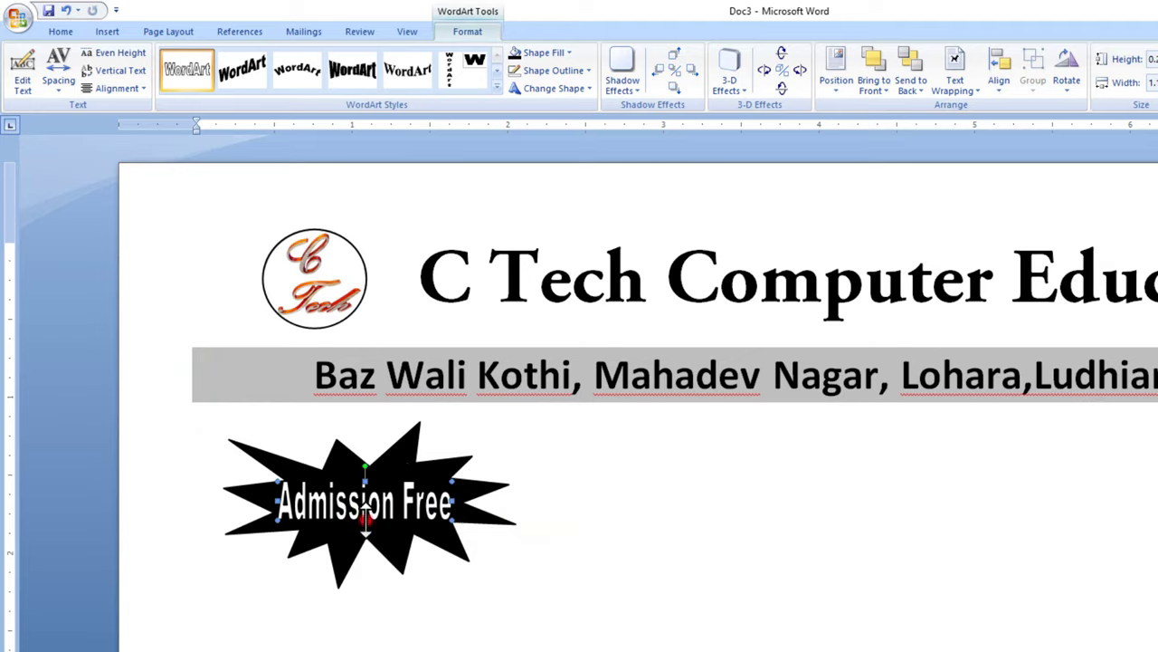
{"action": "left_click_drag", "start_coordinate": [364, 519], "coordinate": [364, 514]}
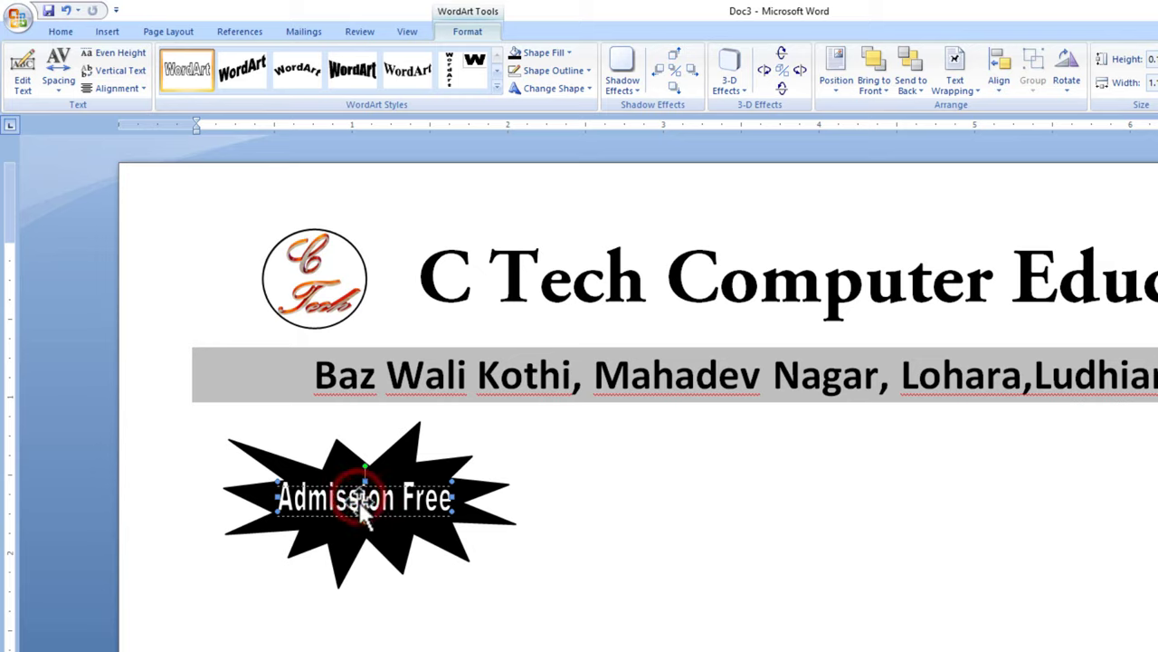
Remove the WordArt outline and apply the Wave 2 warp, centred in the starburst
{"action": "left_click", "coordinate": [467, 31]}
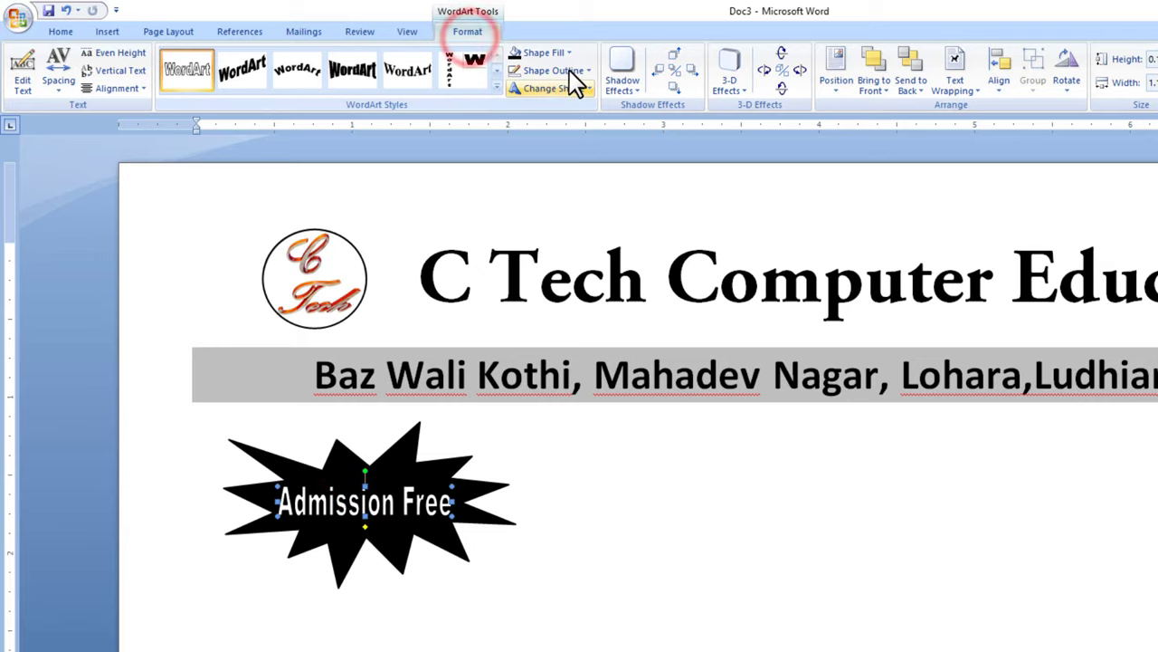
{"action": "left_click", "coordinate": [570, 70]}
{"action": "left_click", "coordinate": [538, 212]}
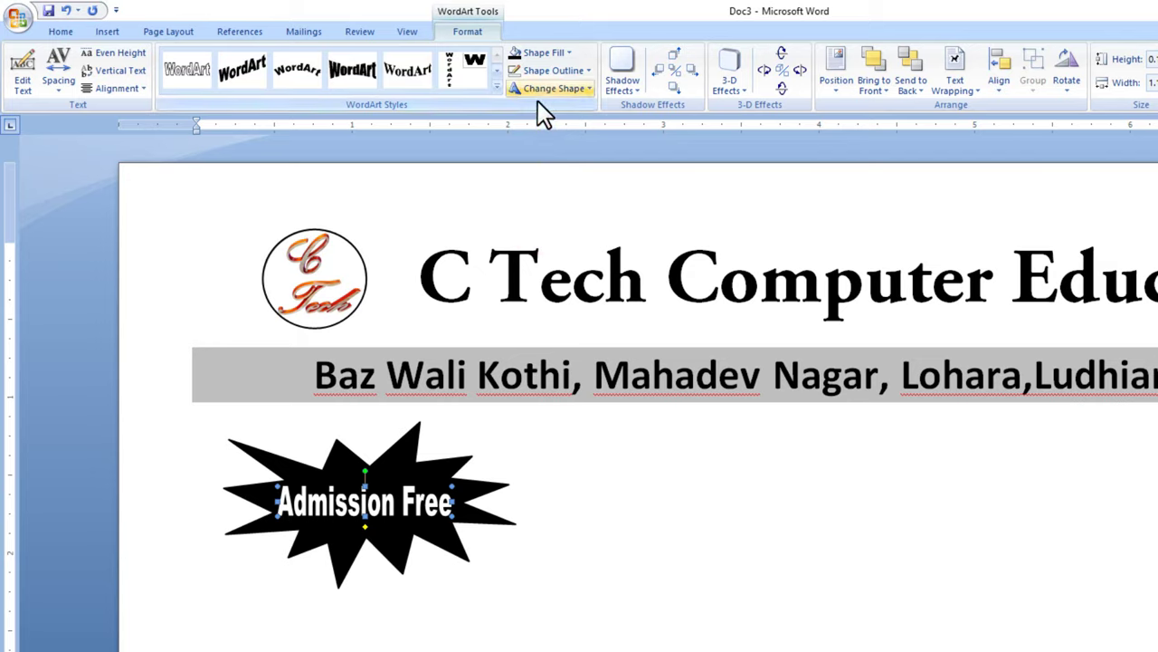
{"action": "left_click", "coordinate": [557, 89]}
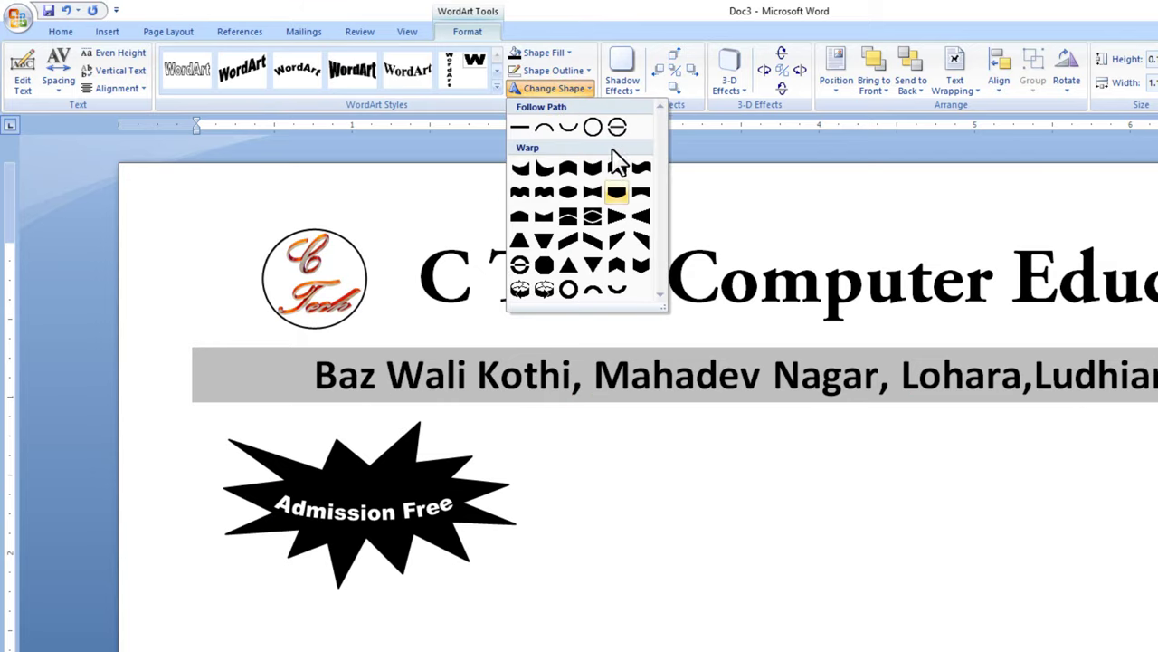
{"action": "left_click", "coordinate": [635, 177]}
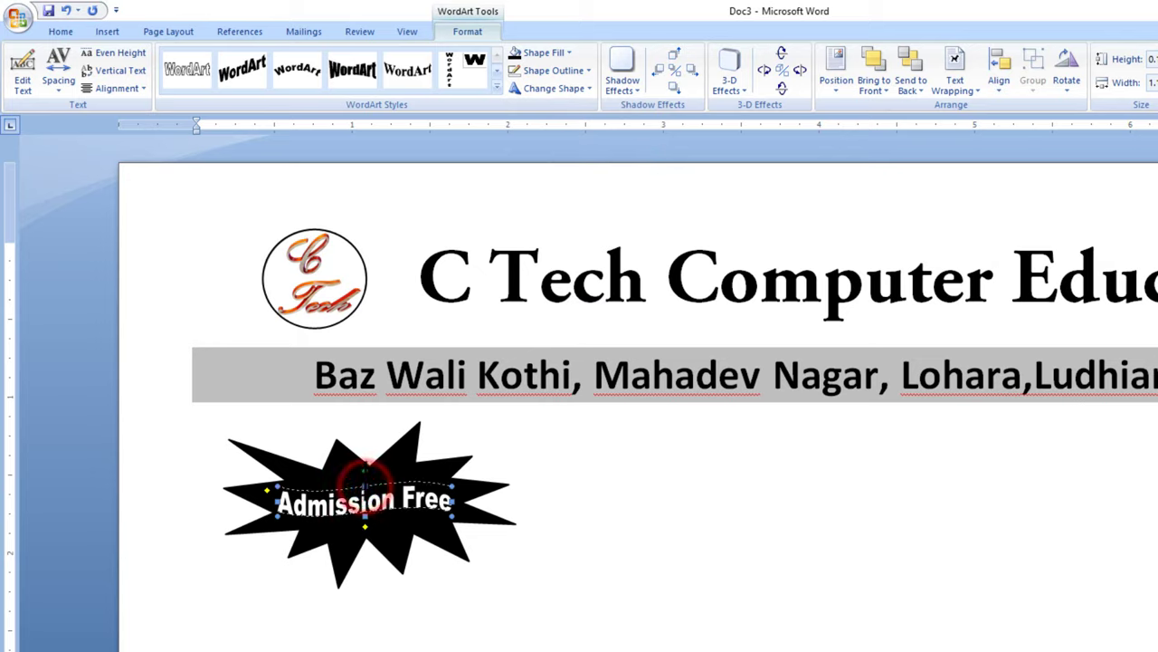
{"action": "left_click_drag", "start_coordinate": [363, 485], "coordinate": [365, 534]}
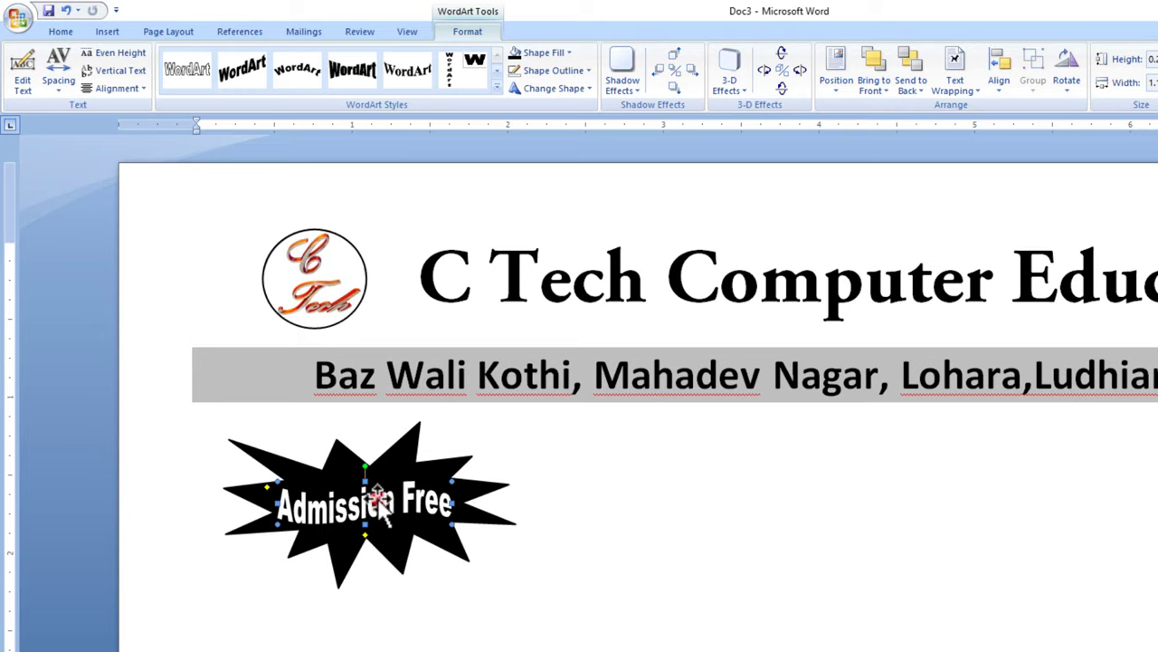
{"action": "left_click", "coordinate": [582, 504]}
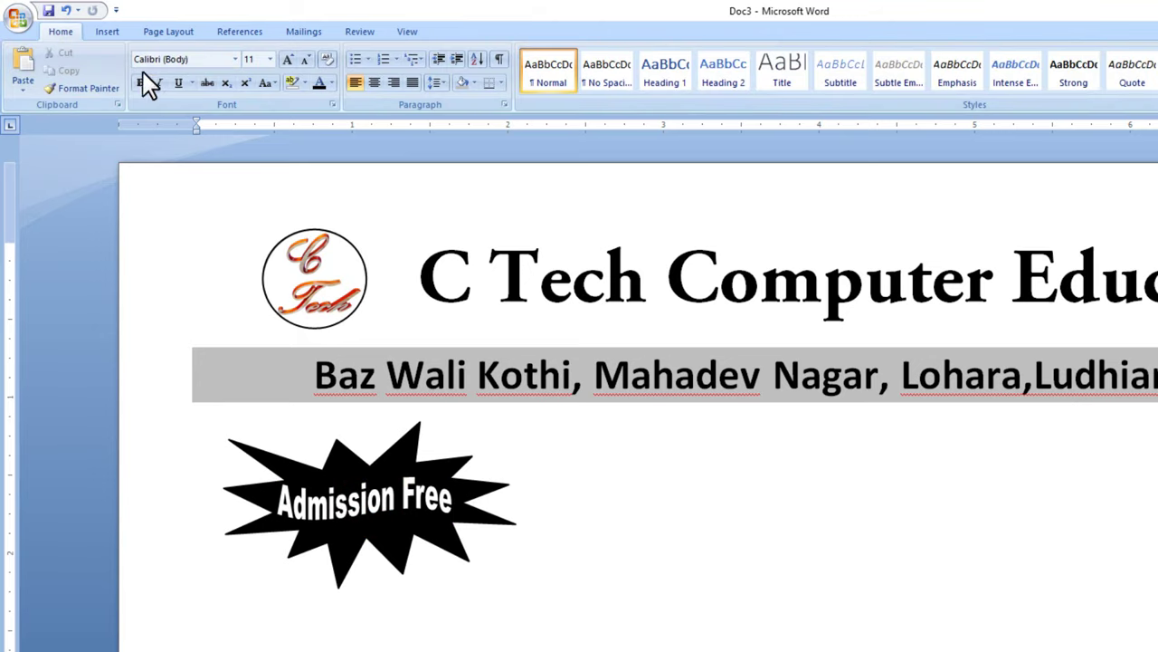
Insert the pmgdisha picture and set its text wrapping to In Front of Text
{"action": "left_click", "coordinate": [106, 32]}
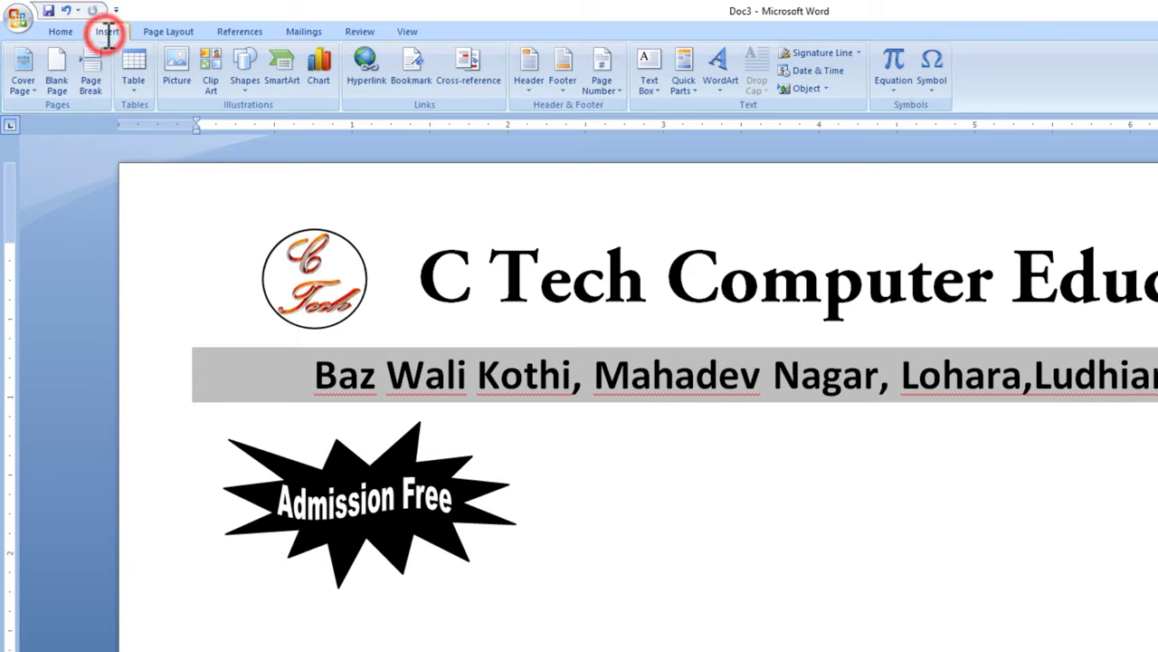
{"action": "left_click", "coordinate": [183, 68]}
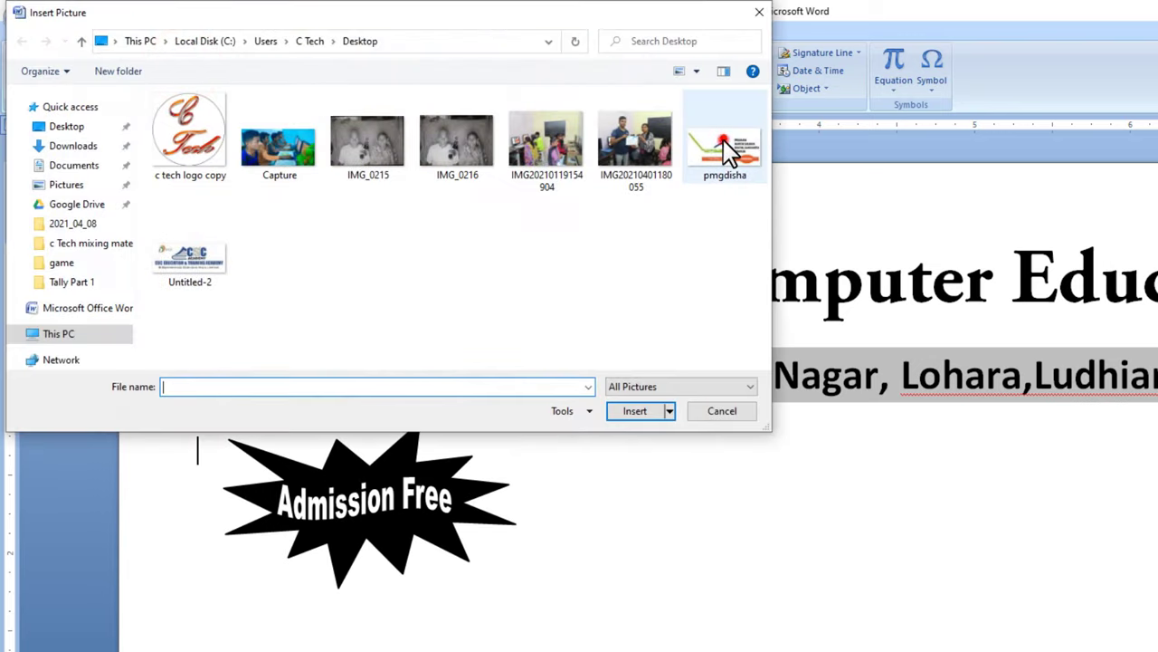
{"action": "double_click", "coordinate": [724, 143]}
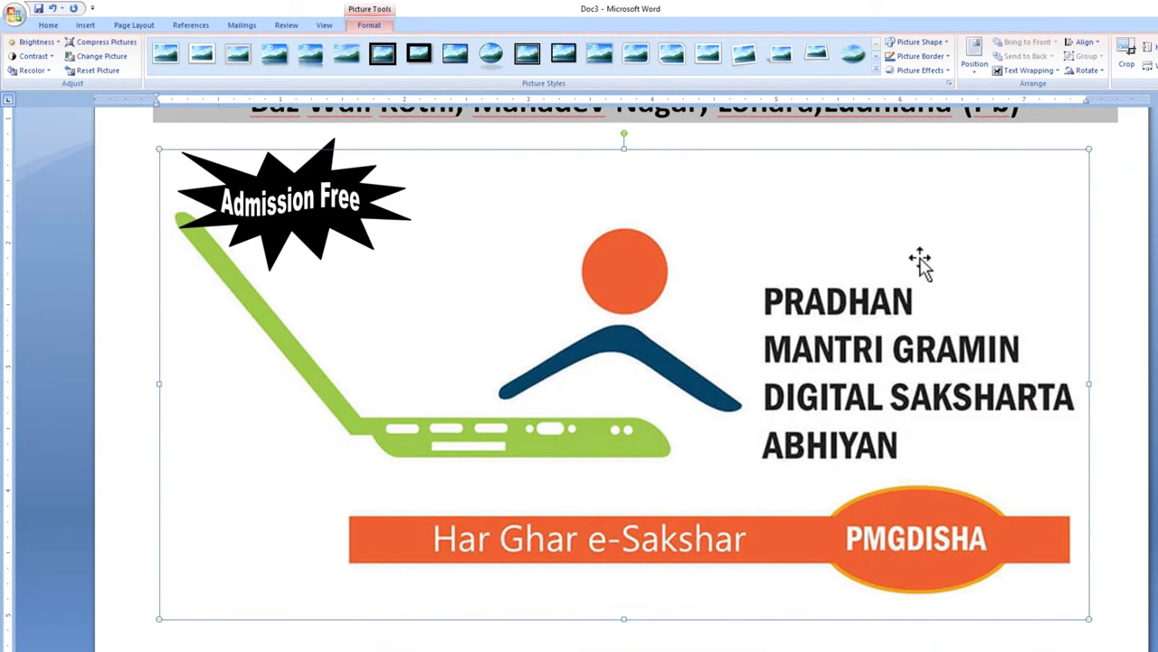
{"action": "left_click", "coordinate": [1041, 71]}
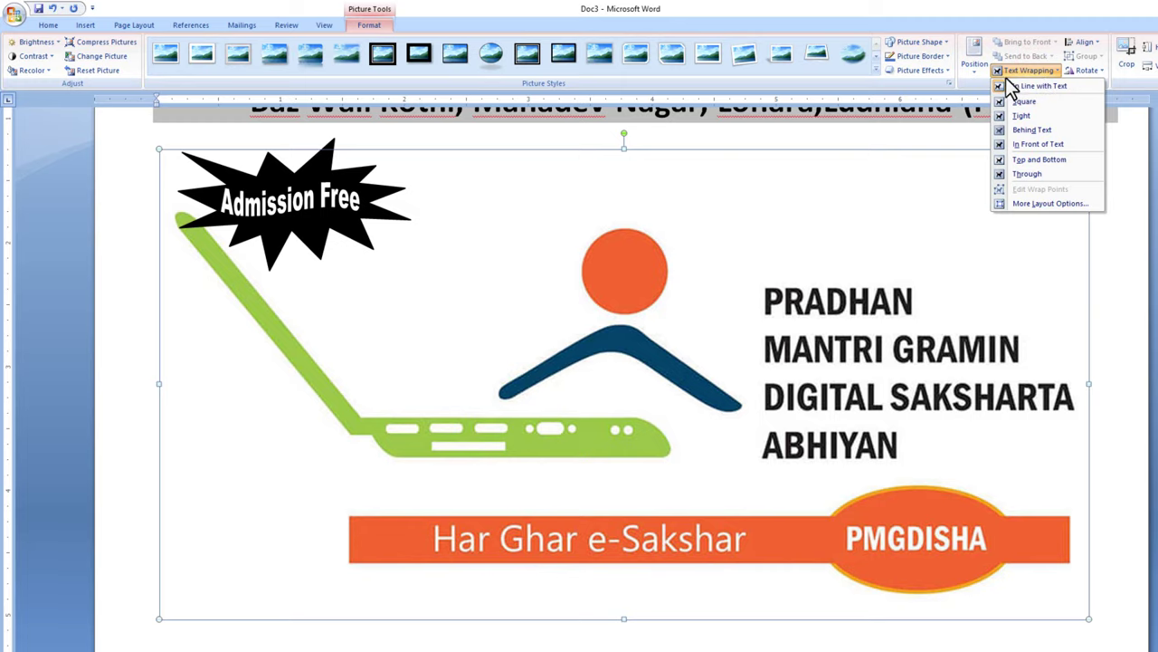
{"action": "left_click", "coordinate": [1041, 144]}
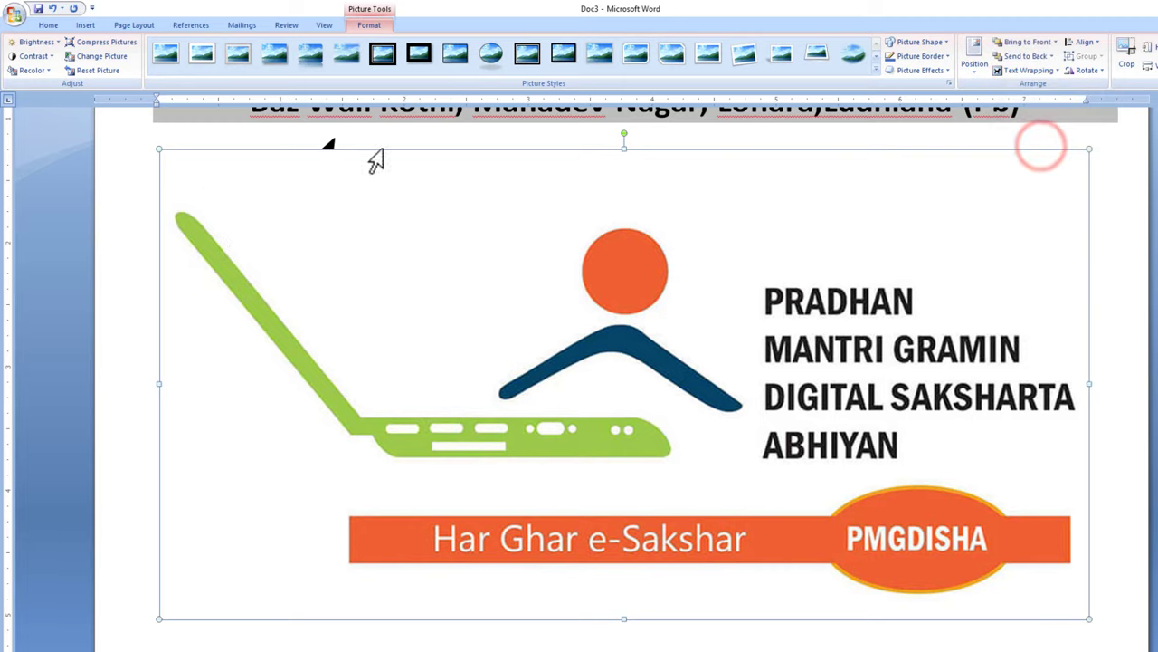
Shrink the PMGDISHA logo and place it beside the Admission Free starburst
{"action": "mouse_move", "coordinate": [159, 150]}
{"action": "left_mouse_down"}
{"action": "mouse_move", "coordinate": [440, 310]}
{"action": "mouse_move", "coordinate": [884, 493]}
{"action": "left_mouse_up"}
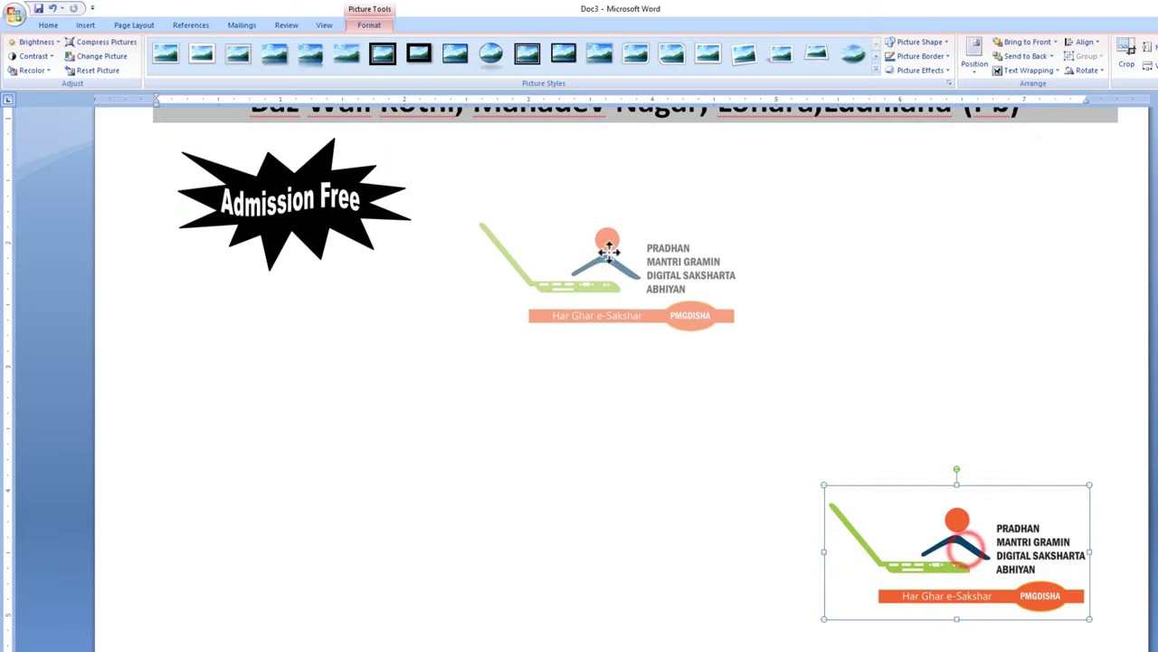
{"action": "left_click_drag", "start_coordinate": [963, 556], "coordinate": [604, 262]}
{"action": "scroll", "coordinate": [606, 326], "scroll_direction": "up", "scroll_amount": 3}
{"action": "left_click_drag", "start_coordinate": [603, 349], "coordinate": [610, 306]}
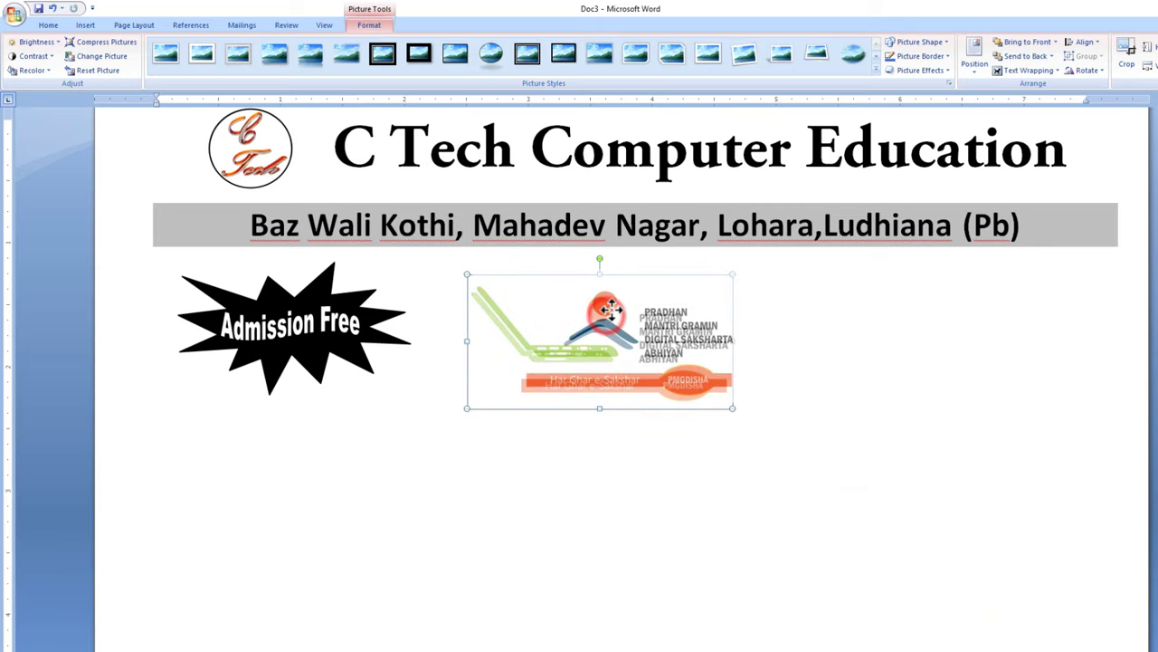
{"action": "left_click", "coordinate": [761, 324]}
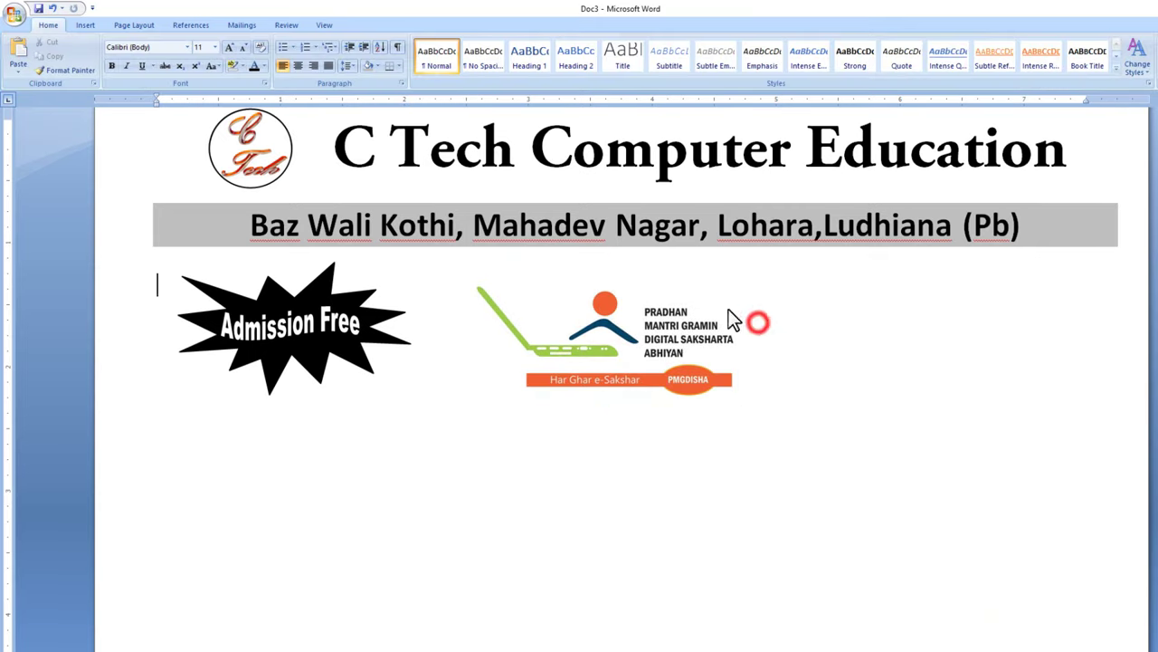
Insert the Untitled-2 CSC academy logo picture with In Front of Text wrapping
{"action": "left_click", "coordinate": [94, 24]}
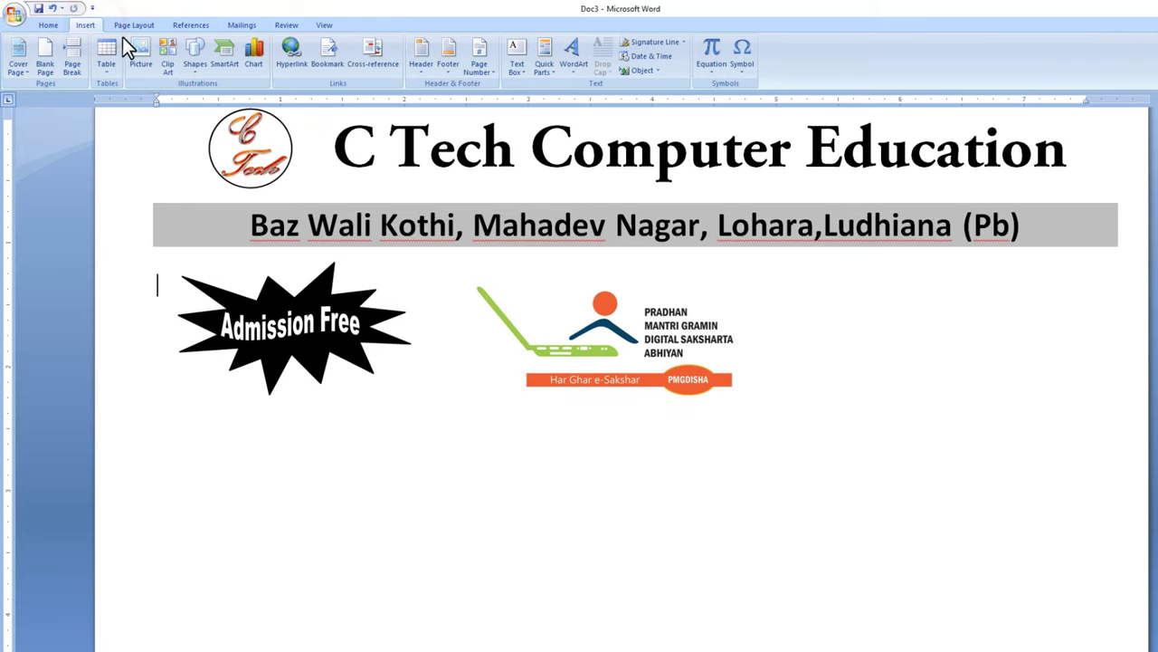
{"action": "left_click", "coordinate": [195, 63]}
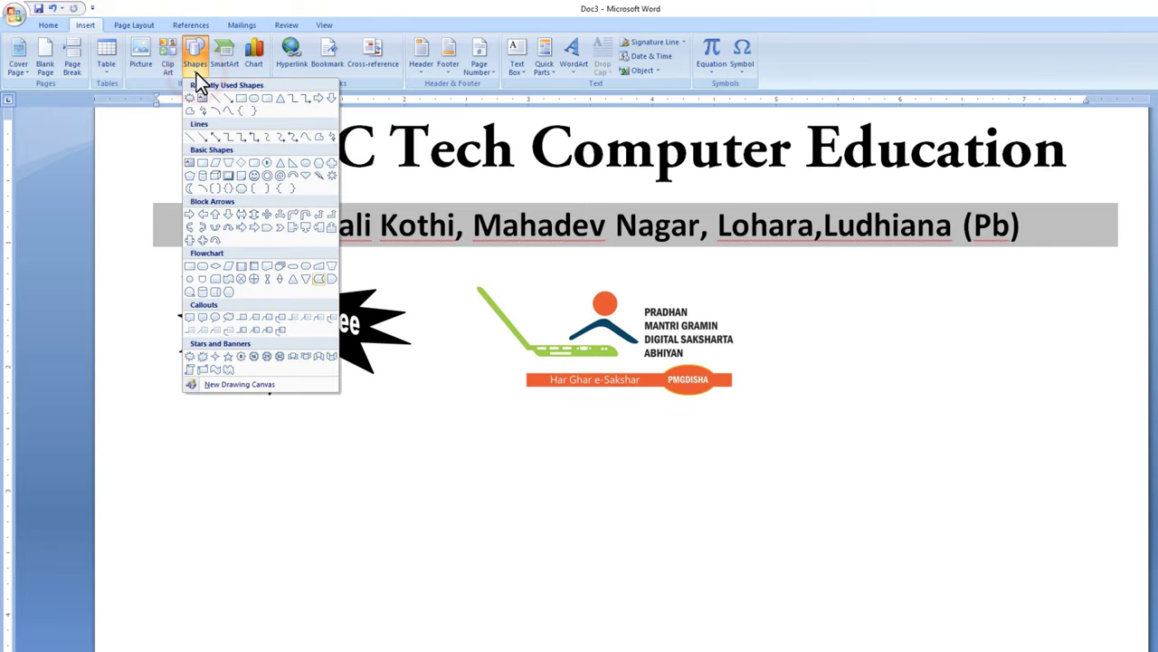
{"action": "left_click", "coordinate": [142, 61]}
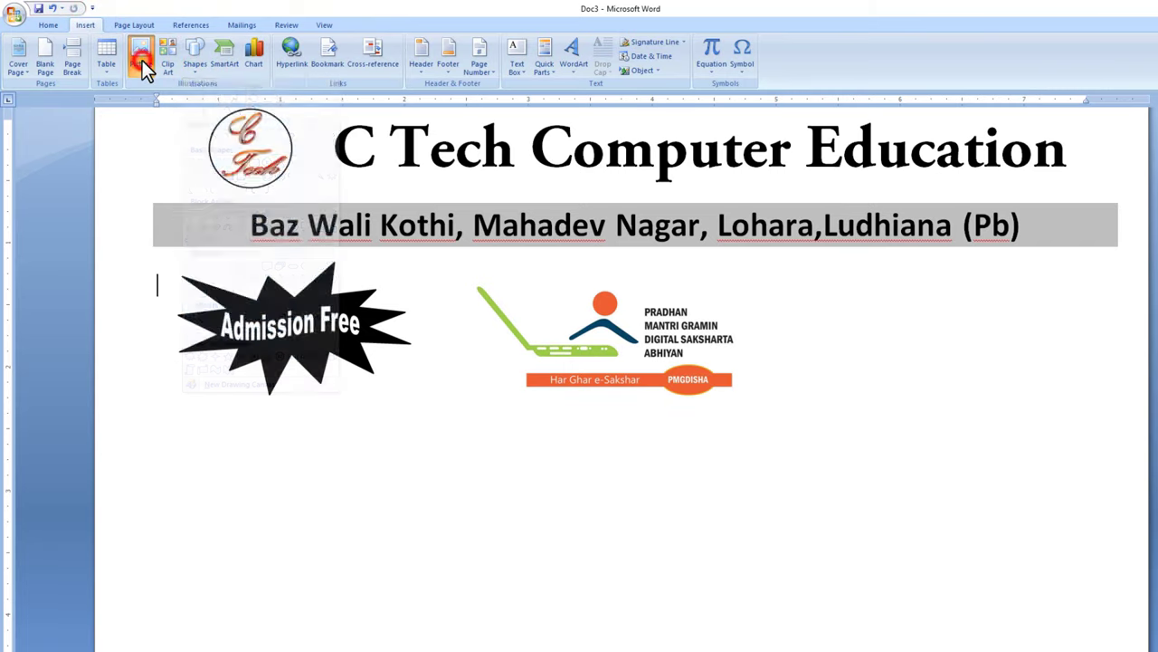
{"action": "double_click", "coordinate": [169, 204]}
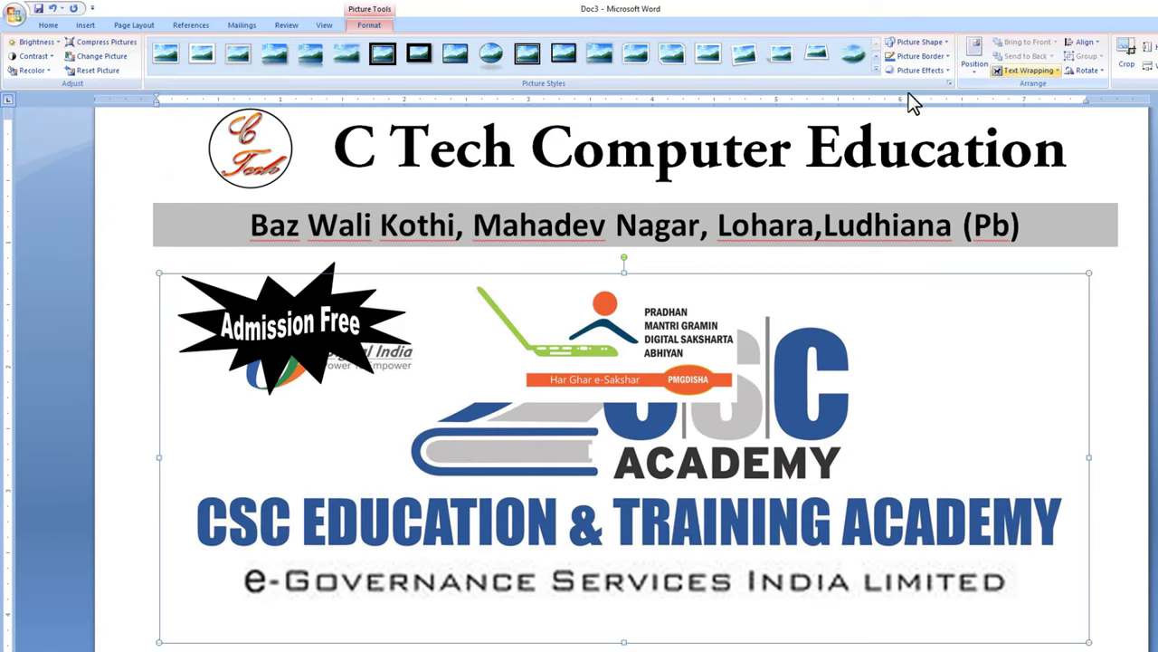
{"action": "left_click", "coordinate": [1034, 72]}
{"action": "left_click", "coordinate": [1029, 143]}
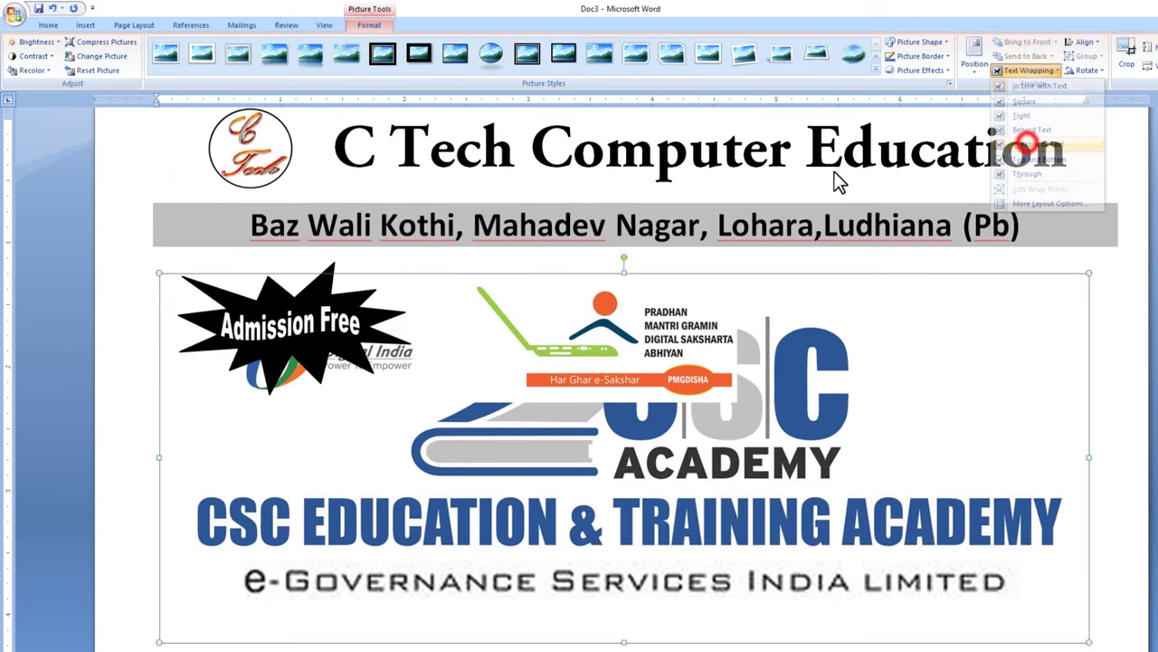
Shrink the CSC logo and position it right of the PMGDISHA logo
{"action": "mouse_move", "coordinate": [160, 273]}
{"action": "left_mouse_down"}
{"action": "mouse_move", "coordinate": [731, 589]}
{"action": "mouse_move", "coordinate": [747, 506]}
{"action": "left_mouse_up"}
{"action": "left_click_drag", "start_coordinate": [887, 570], "coordinate": [911, 348]}
{"action": "left_click", "coordinate": [872, 439]}
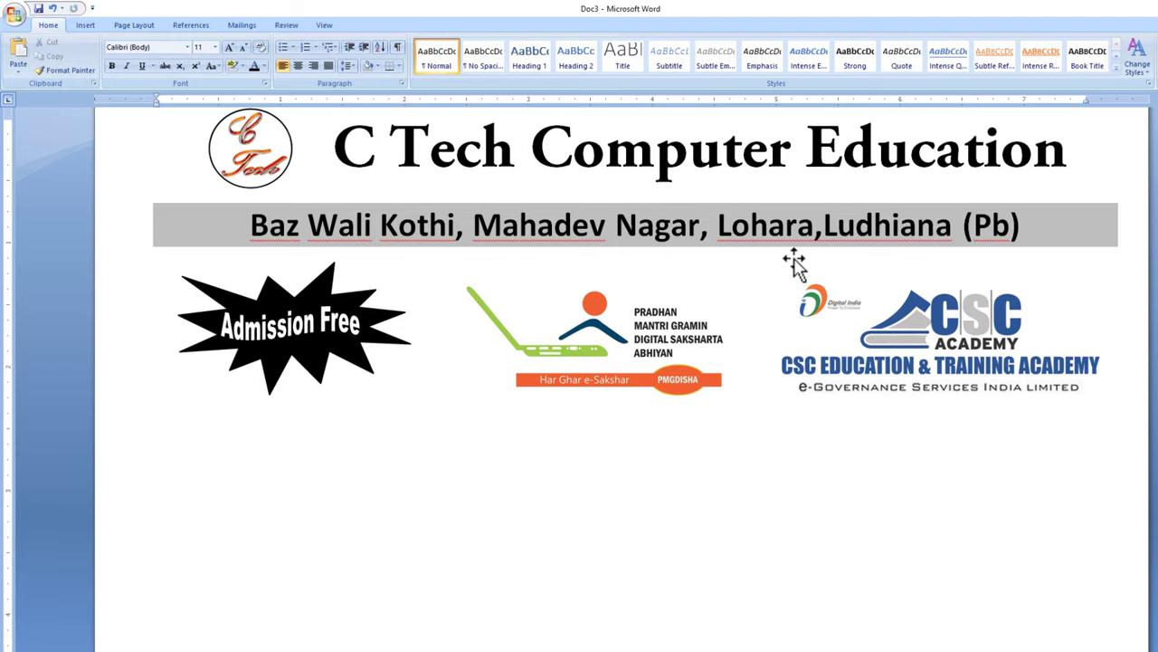
{"action": "scroll", "coordinate": [793, 263], "scroll_direction": "down", "scroll_amount": 3}
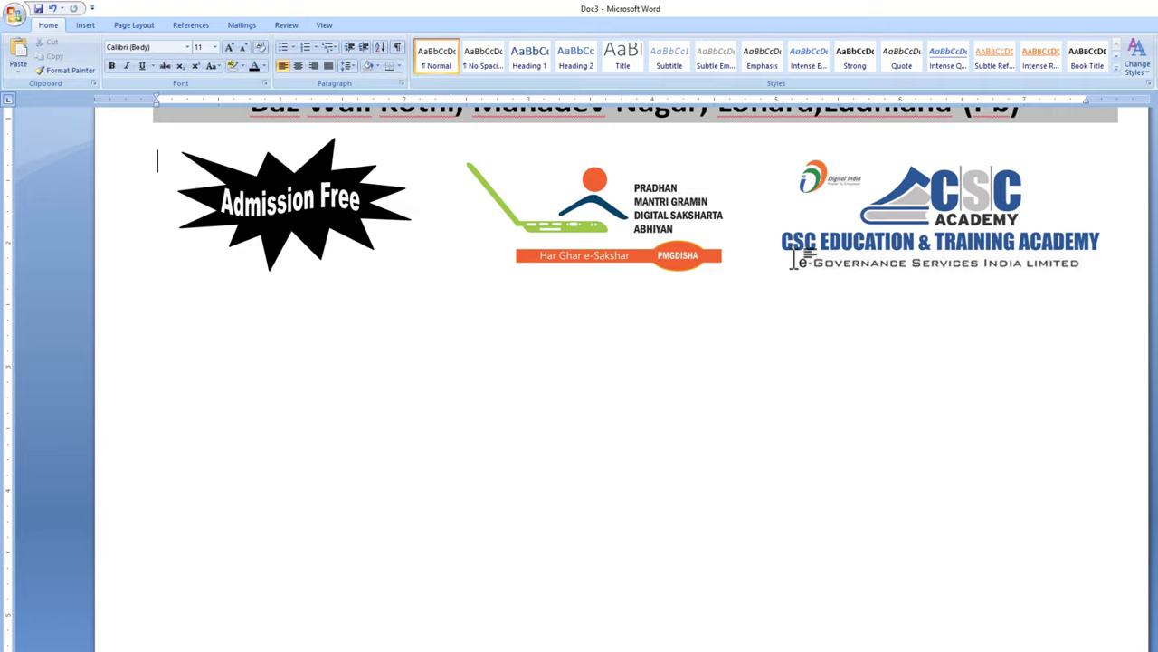
{"action": "left_click", "coordinate": [181, 333]}
Draw a rounded rectangle below the logo row
{"action": "left_click", "coordinate": [86, 24]}
{"action": "left_click", "coordinate": [196, 61]}
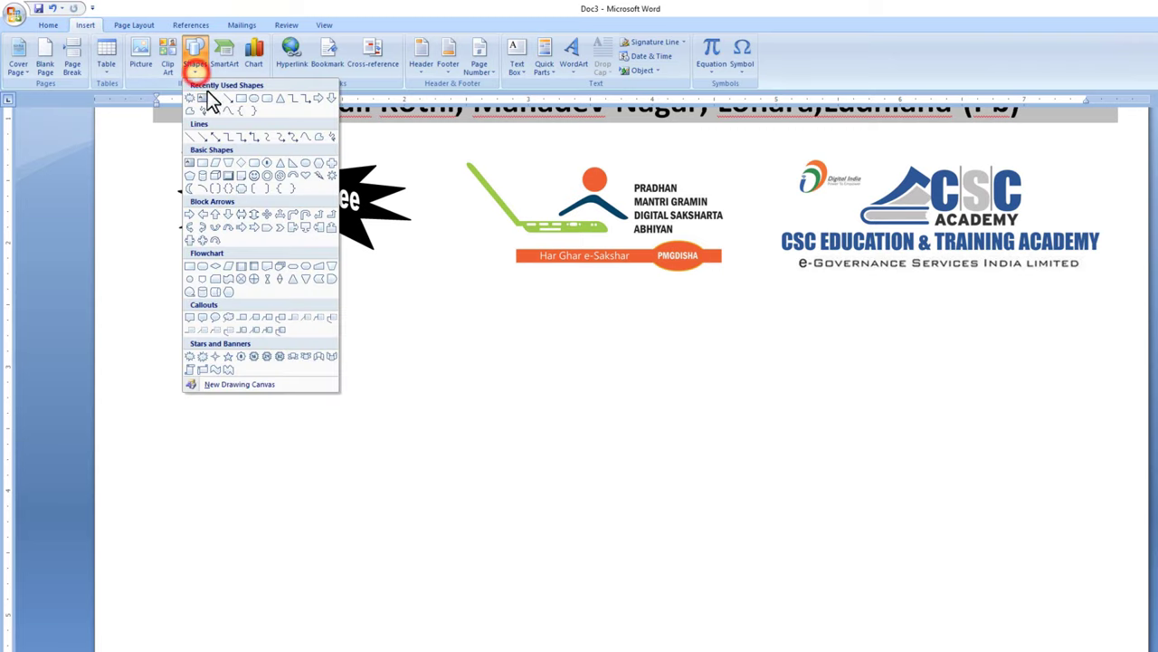
{"action": "left_click", "coordinate": [254, 165]}
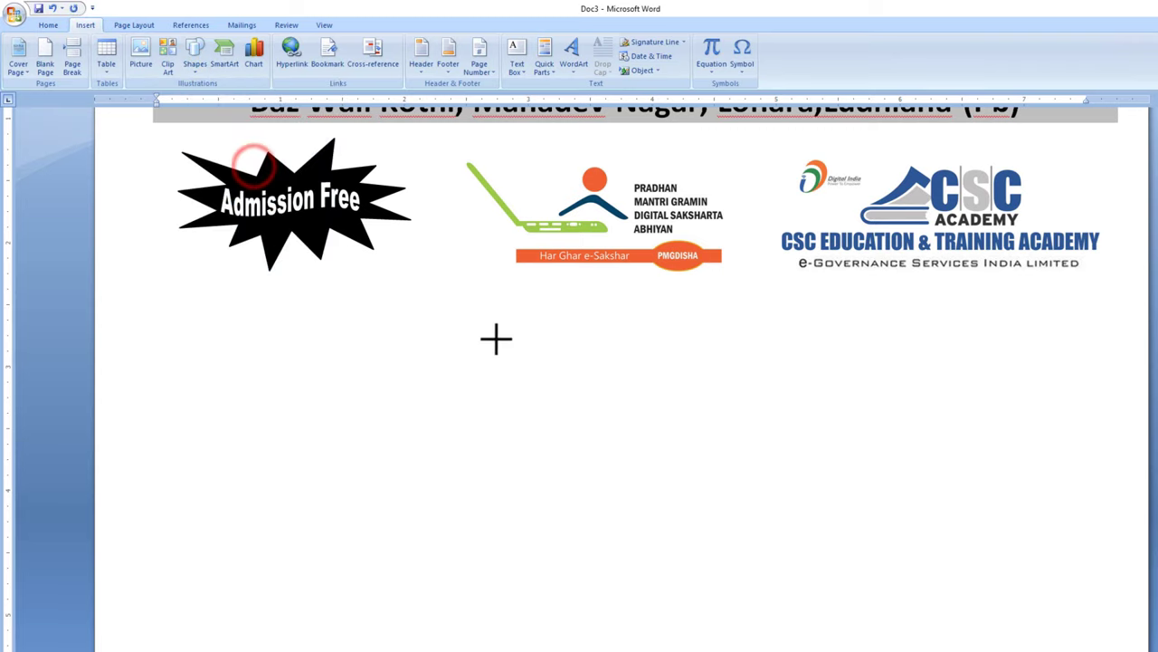
{"action": "left_click_drag", "start_coordinate": [497, 339], "coordinate": [829, 390]}
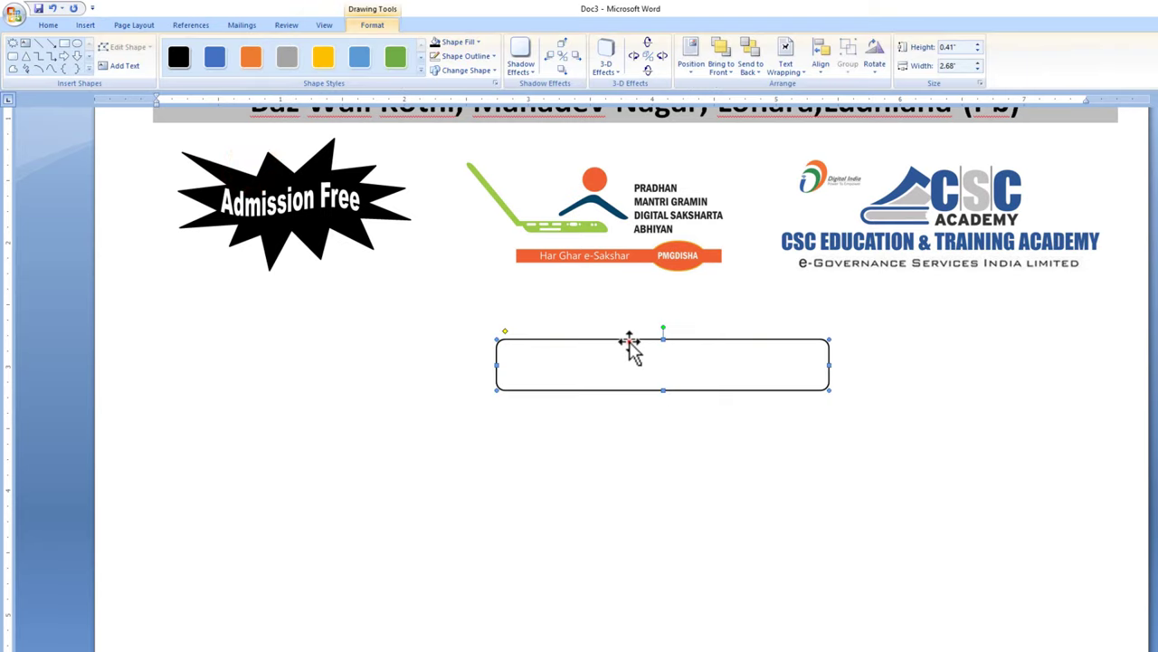
{"action": "left_click_drag", "start_coordinate": [631, 348], "coordinate": [620, 352]}
Fill the rectangle black with no outline, then narrow it and shift it slightly left
{"action": "left_click", "coordinate": [477, 43]}
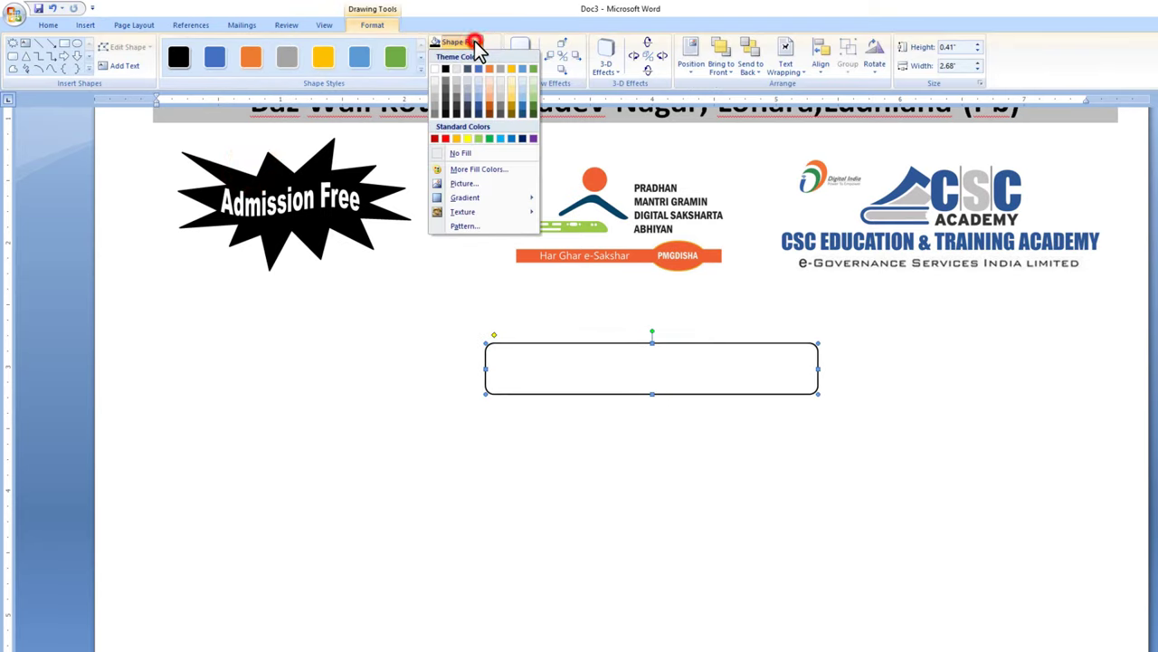
{"action": "left_click", "coordinate": [445, 68]}
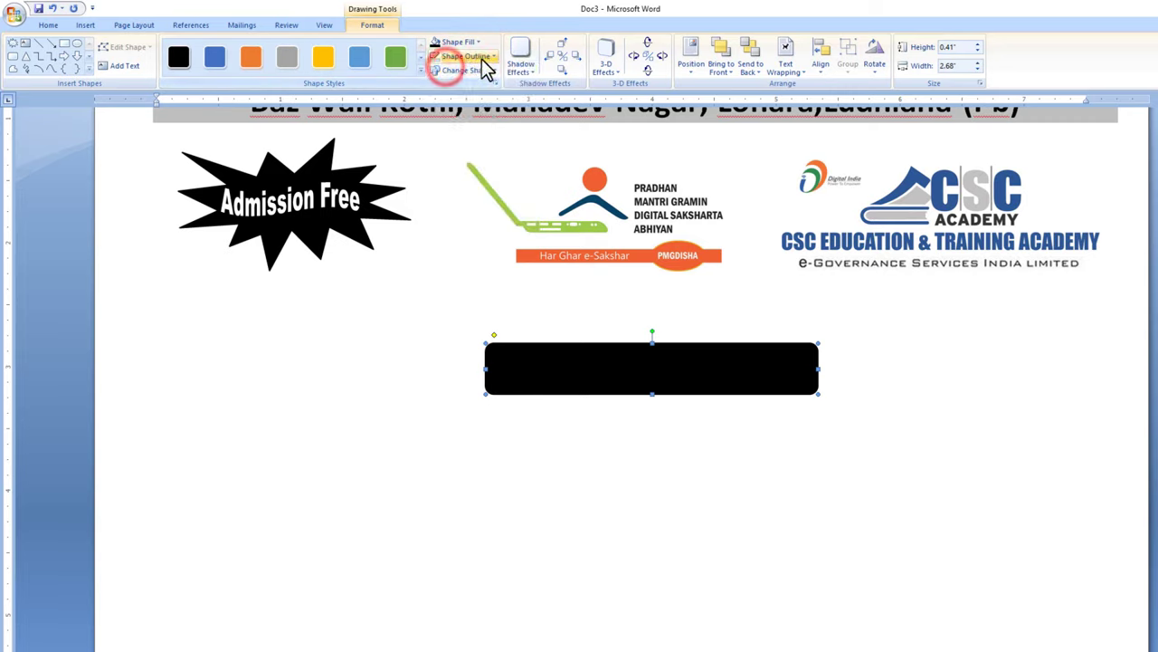
{"action": "left_click", "coordinate": [482, 57]}
{"action": "left_click", "coordinate": [456, 168]}
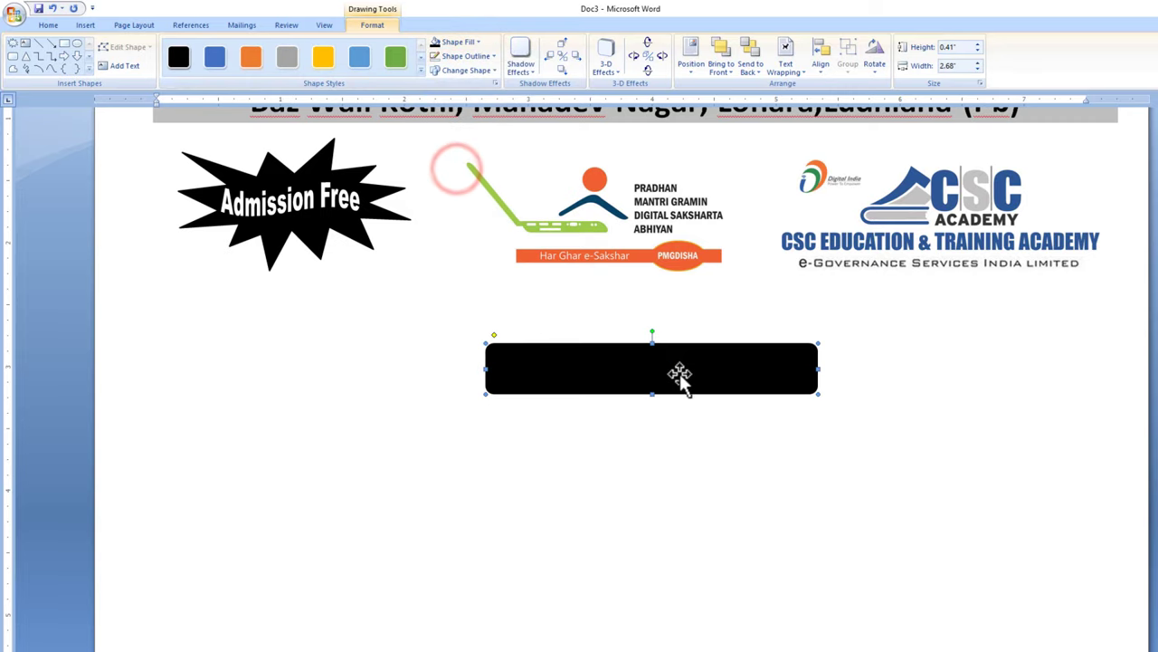
{"action": "left_click_drag", "start_coordinate": [818, 394], "coordinate": [811, 393]}
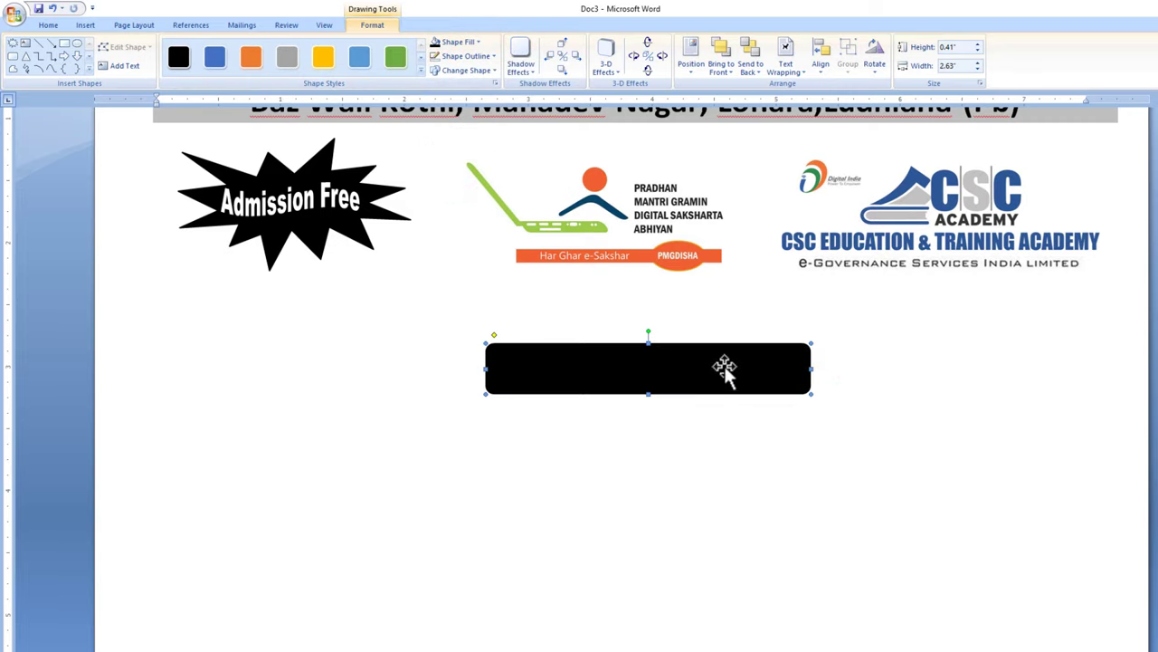
{"action": "left_click_drag", "start_coordinate": [693, 361], "coordinate": [684, 362]}
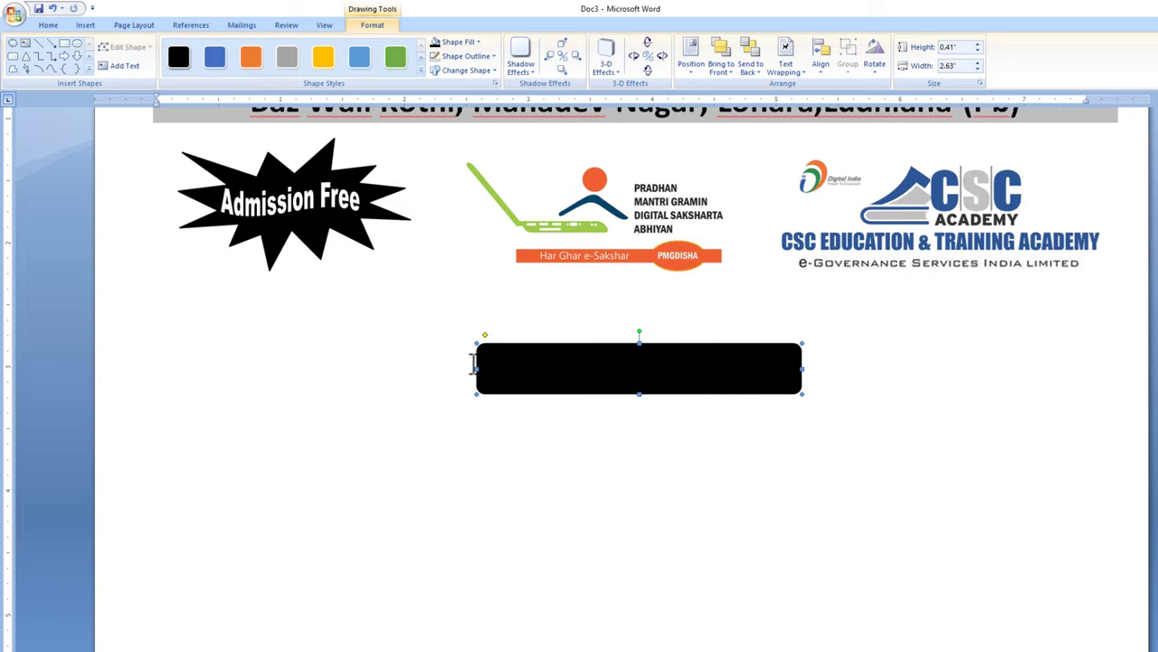
{"action": "left_click", "coordinate": [386, 364]}
{"action": "left_click", "coordinate": [85, 25]}
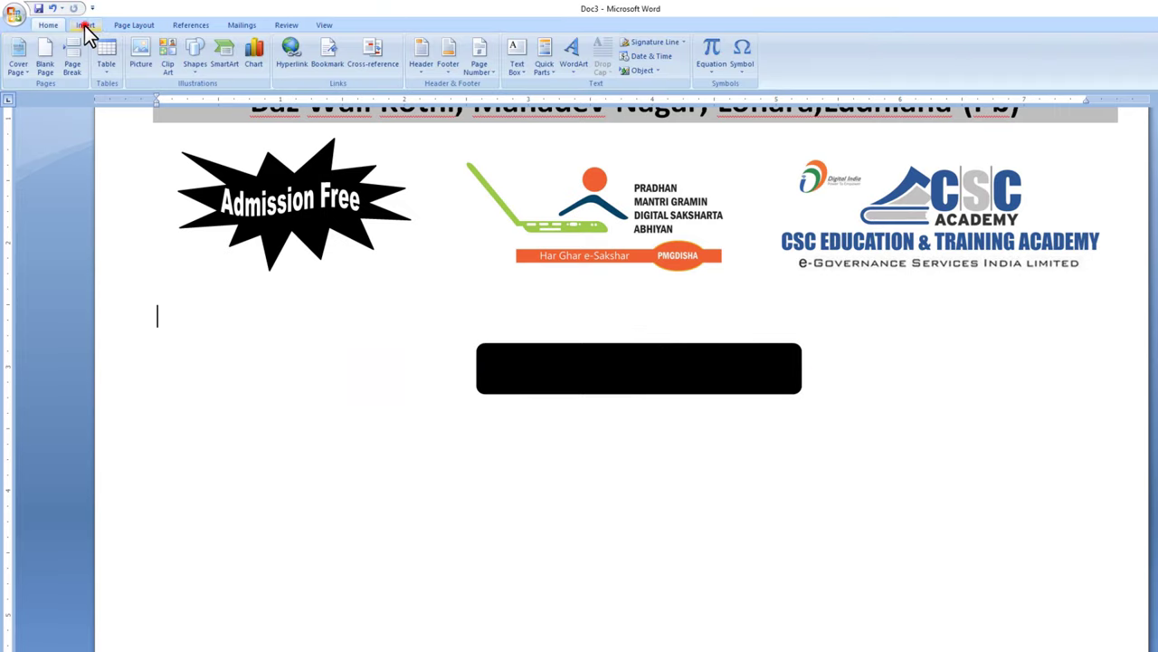
Create 'Courses Offered' WordArt in the first WordArt style
{"action": "left_click", "coordinate": [569, 76]}
{"action": "left_click", "coordinate": [570, 95]}
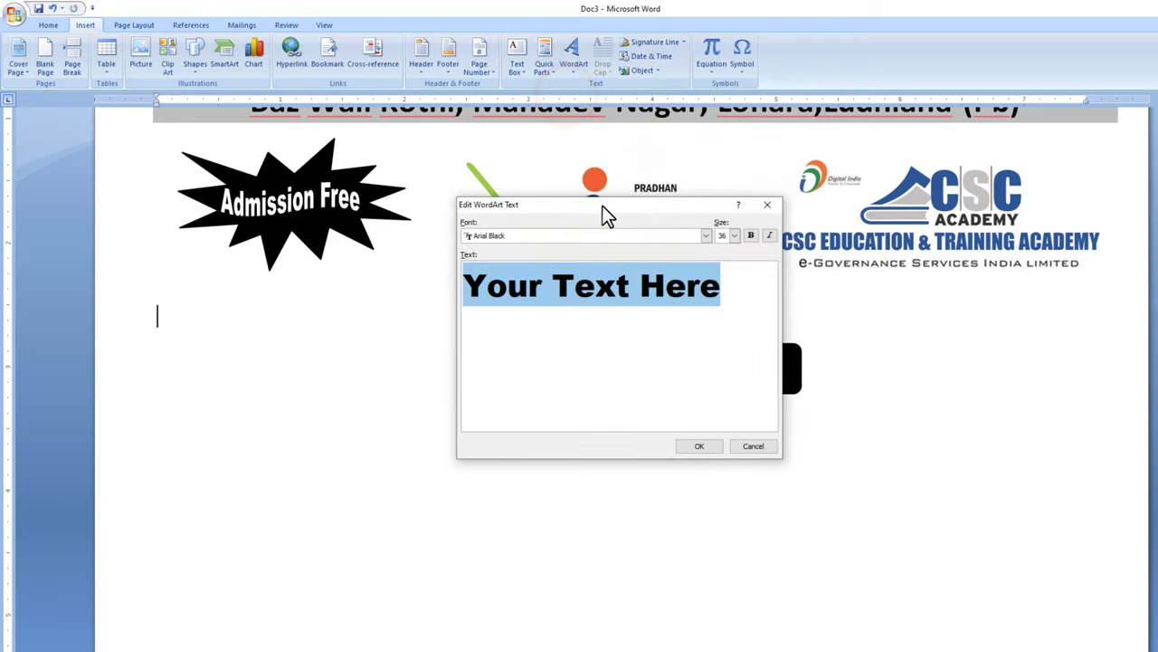
{"action": "mouse_move", "coordinate": [602, 205]}
{"action": "left_mouse_down"}
{"action": "mouse_move", "coordinate": [412, 272]}
{"action": "mouse_move", "coordinate": [342, 329]}
{"action": "left_mouse_up"}
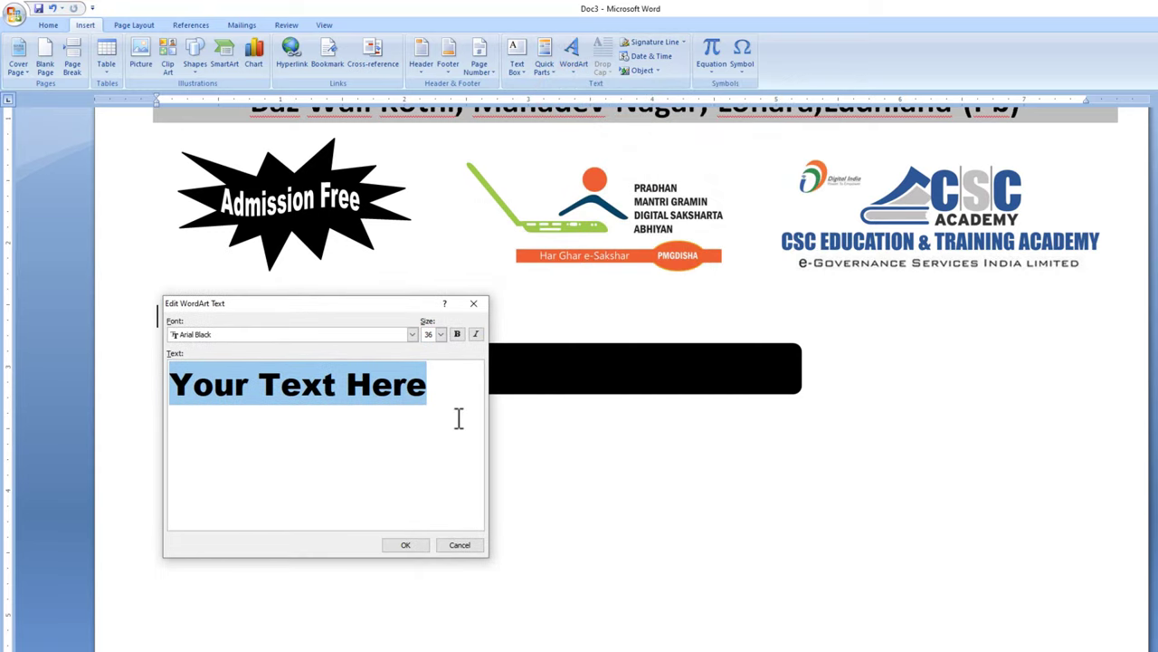
{"action": "key", "text": "BackSpace"}
{"action": "type", "text": "Courses Offered"}
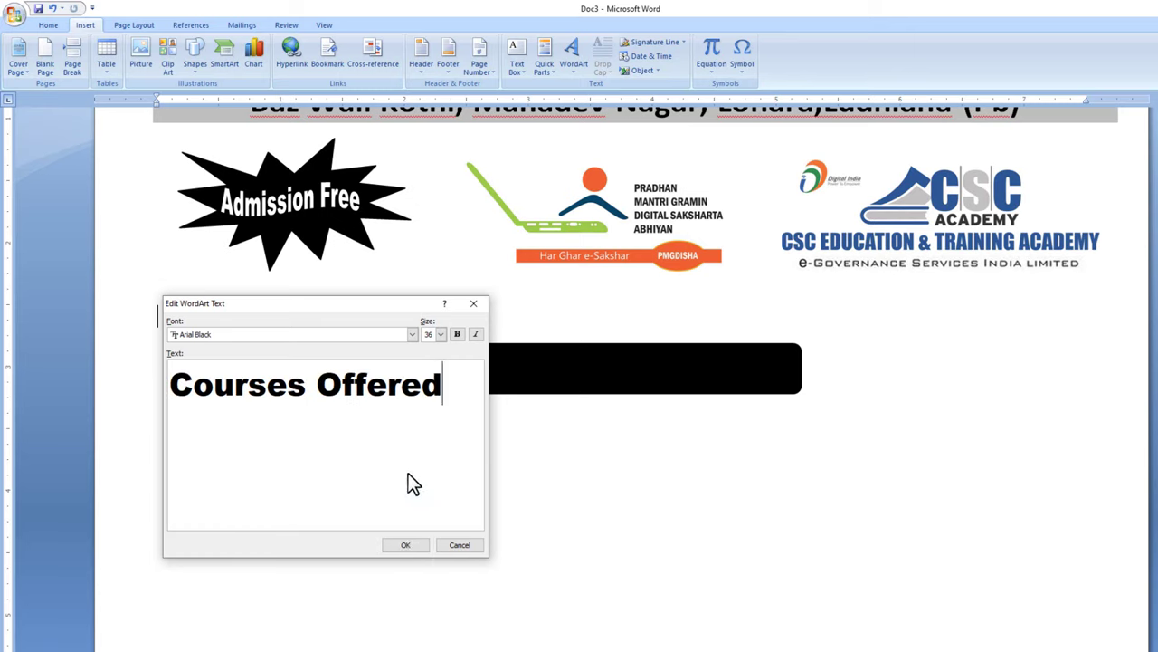
{"action": "left_click", "coordinate": [406, 547]}
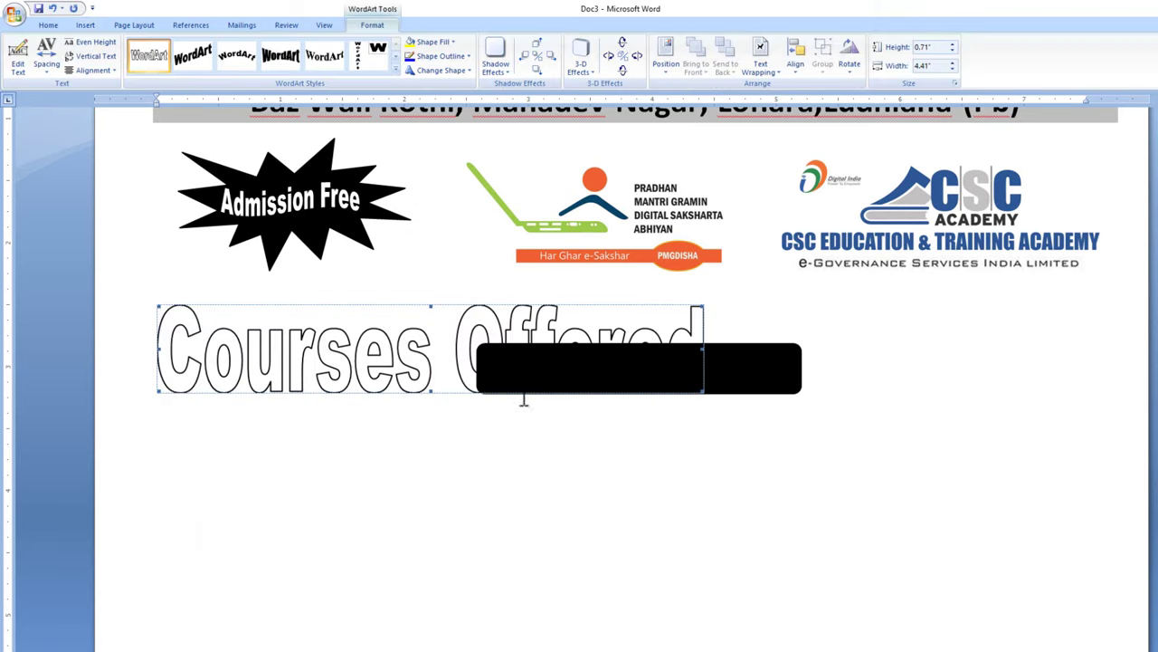
Float the WordArt In Front of Text and resize it to fit inside the black box
{"action": "left_click", "coordinate": [774, 73]}
{"action": "left_click", "coordinate": [781, 141]}
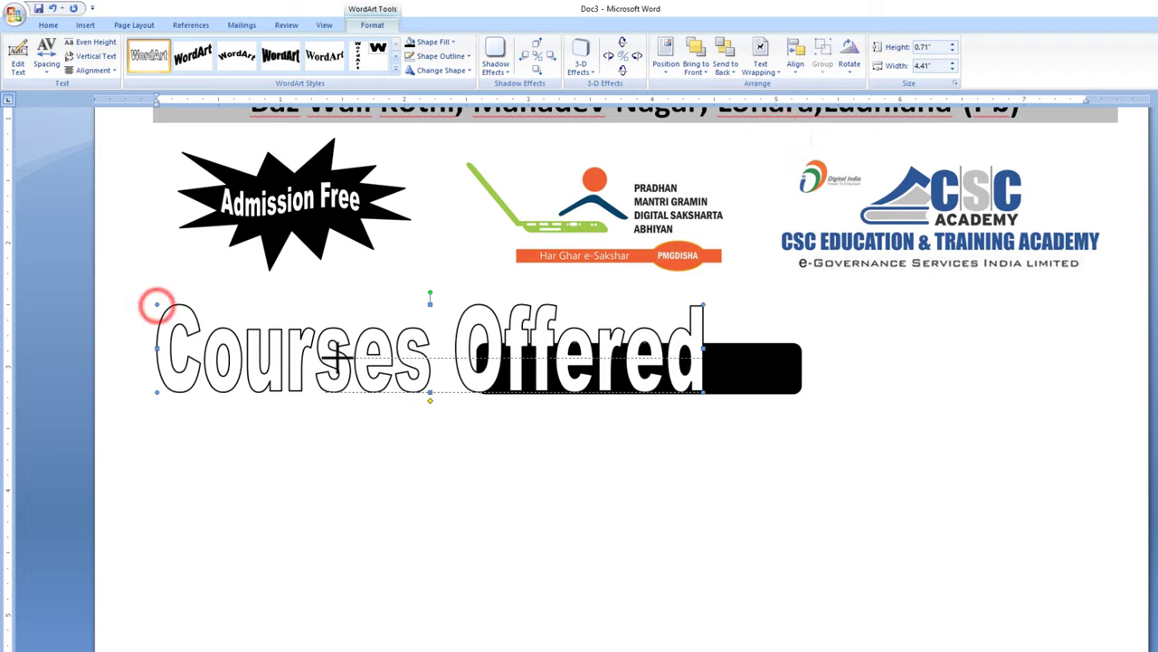
{"action": "left_click_drag", "start_coordinate": [156, 305], "coordinate": [353, 358]}
{"action": "left_click", "coordinate": [391, 373]}
{"action": "left_click_drag", "start_coordinate": [462, 356], "coordinate": [491, 351]}
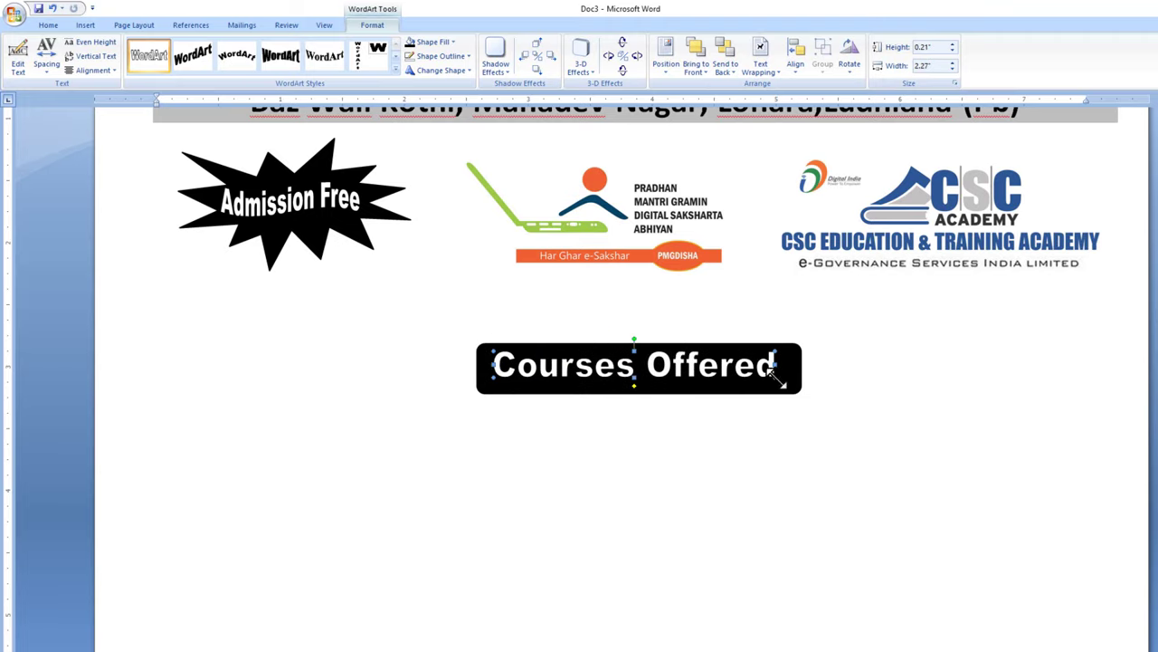
{"action": "left_click_drag", "start_coordinate": [776, 381], "coordinate": [793, 391]}
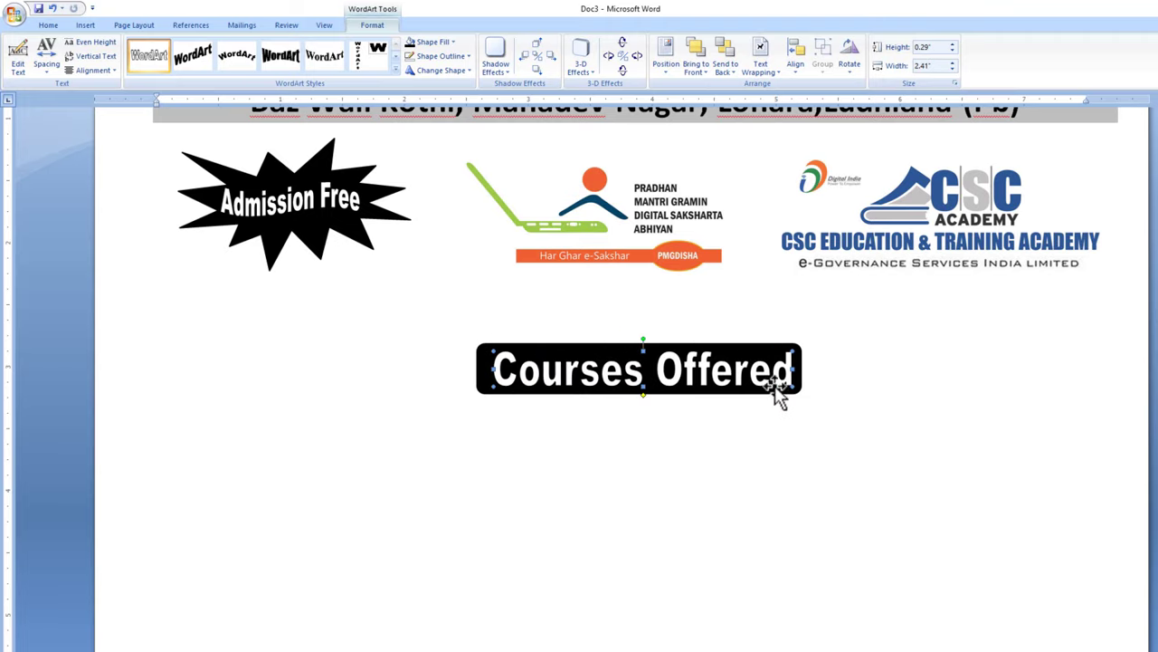
{"action": "left_click", "coordinate": [566, 374]}
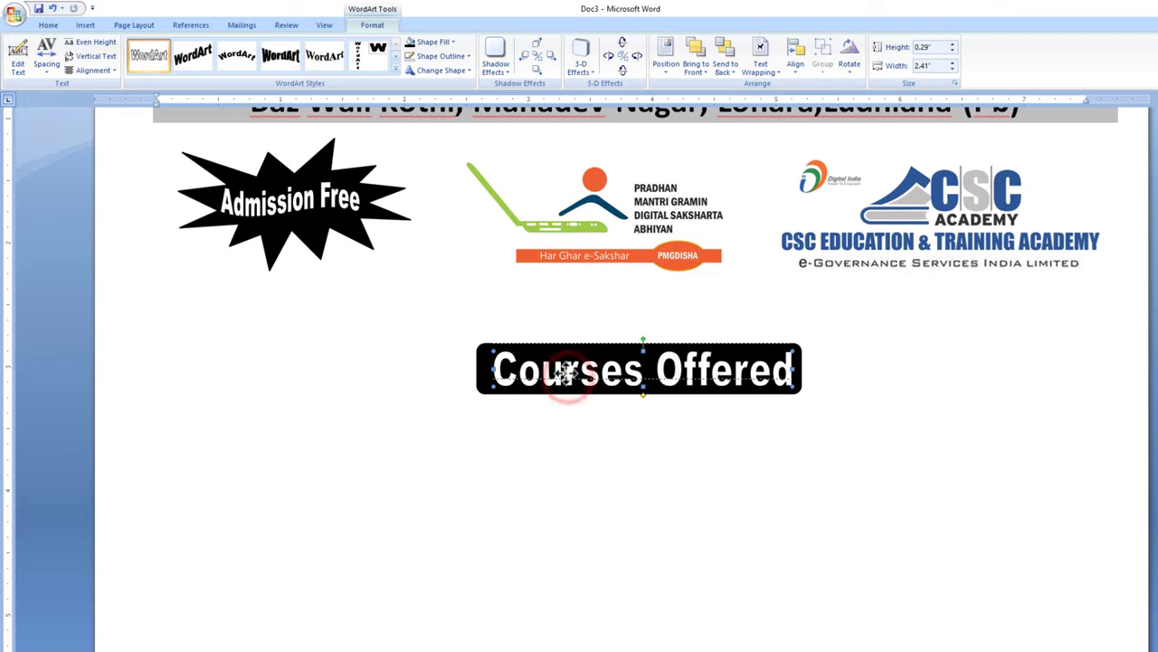
{"action": "left_click_drag", "start_coordinate": [566, 374], "coordinate": [562, 371]}
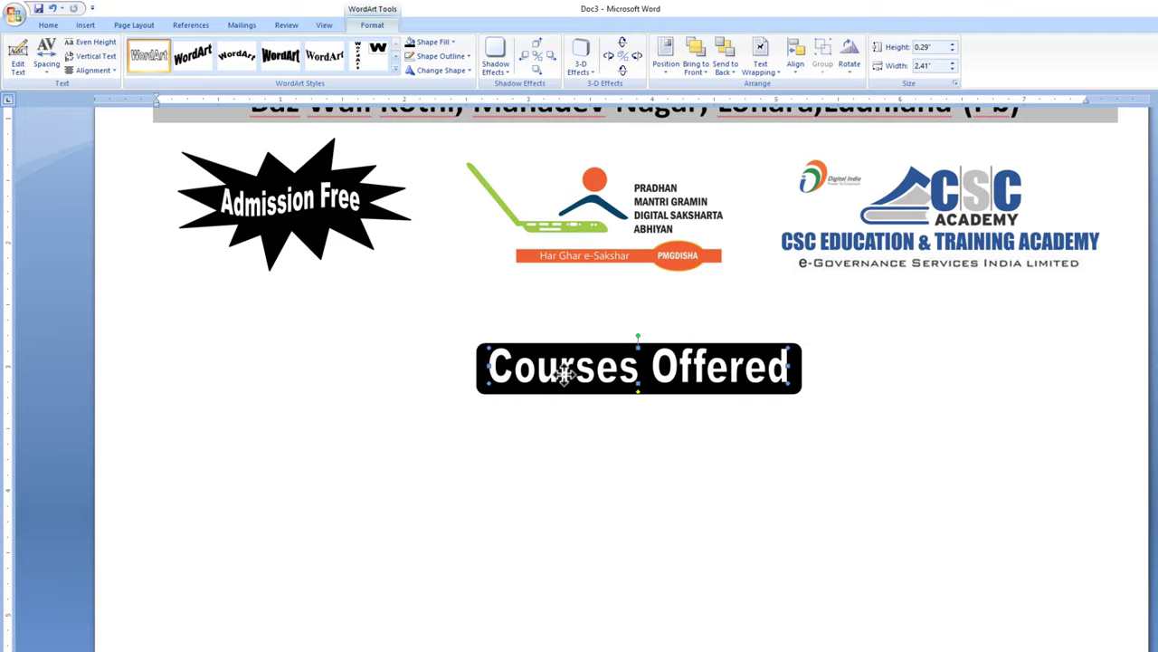
Round the black box's ends into a pill shape and move it up slightly
{"action": "left_click", "coordinate": [604, 416]}
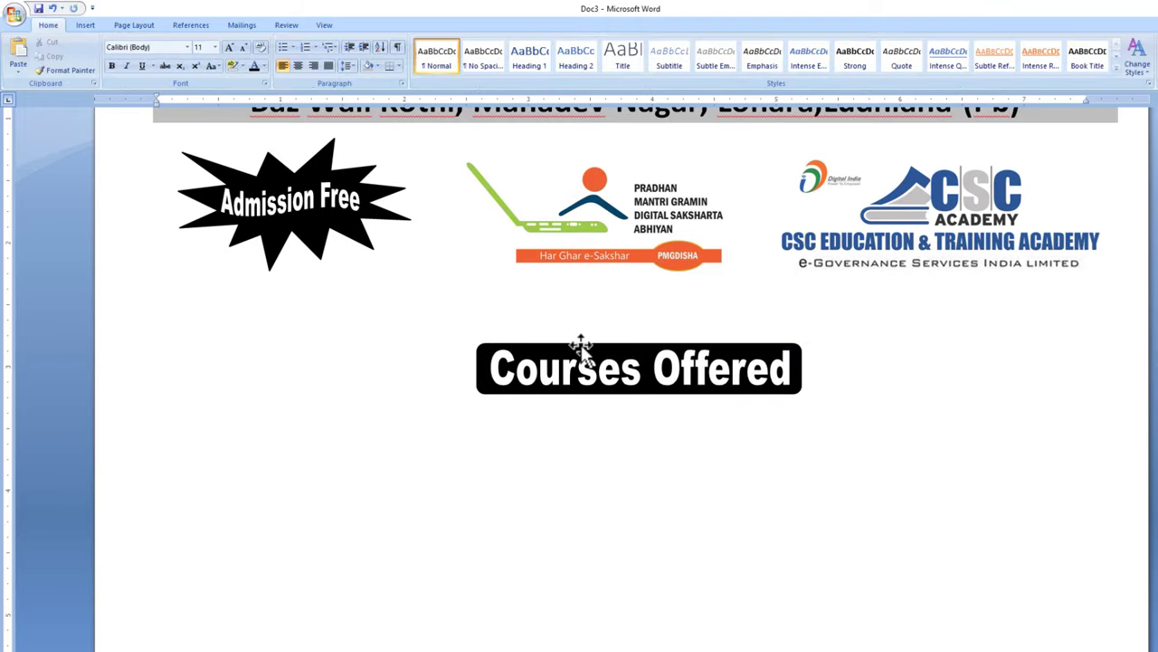
{"action": "left_click", "coordinate": [581, 346]}
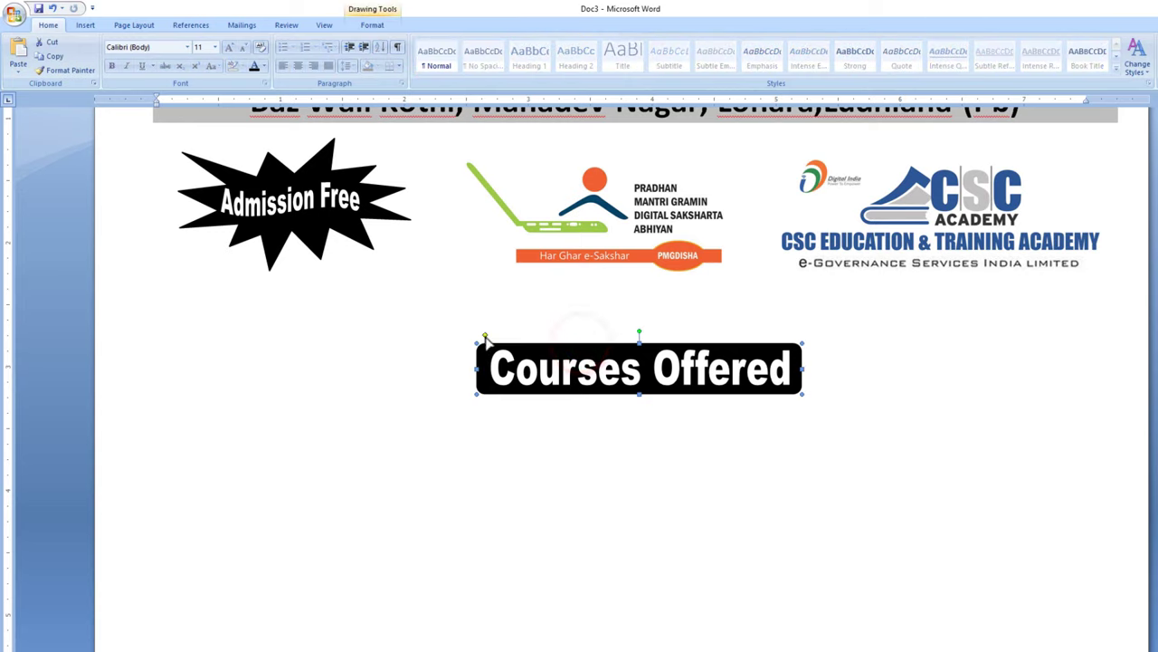
{"action": "left_click_drag", "start_coordinate": [485, 336], "coordinate": [501, 336]}
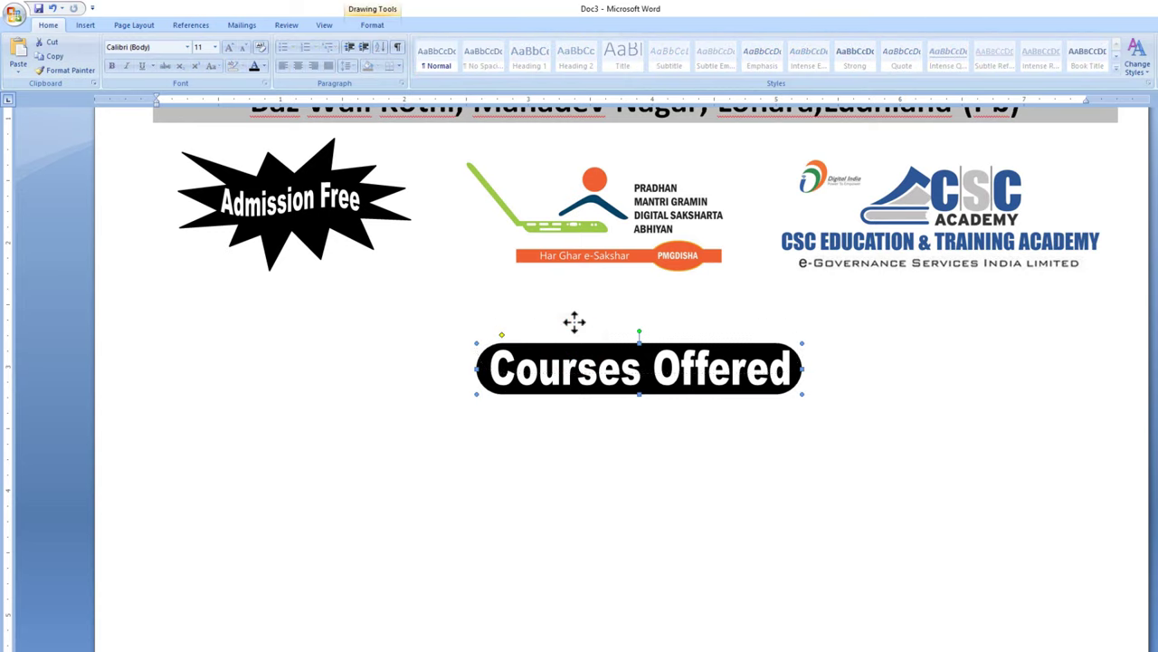
{"action": "left_click_drag", "start_coordinate": [575, 344], "coordinate": [576, 323]}
Centre the Courses Offered WordArt within the black pill
{"action": "left_click", "coordinate": [605, 364]}
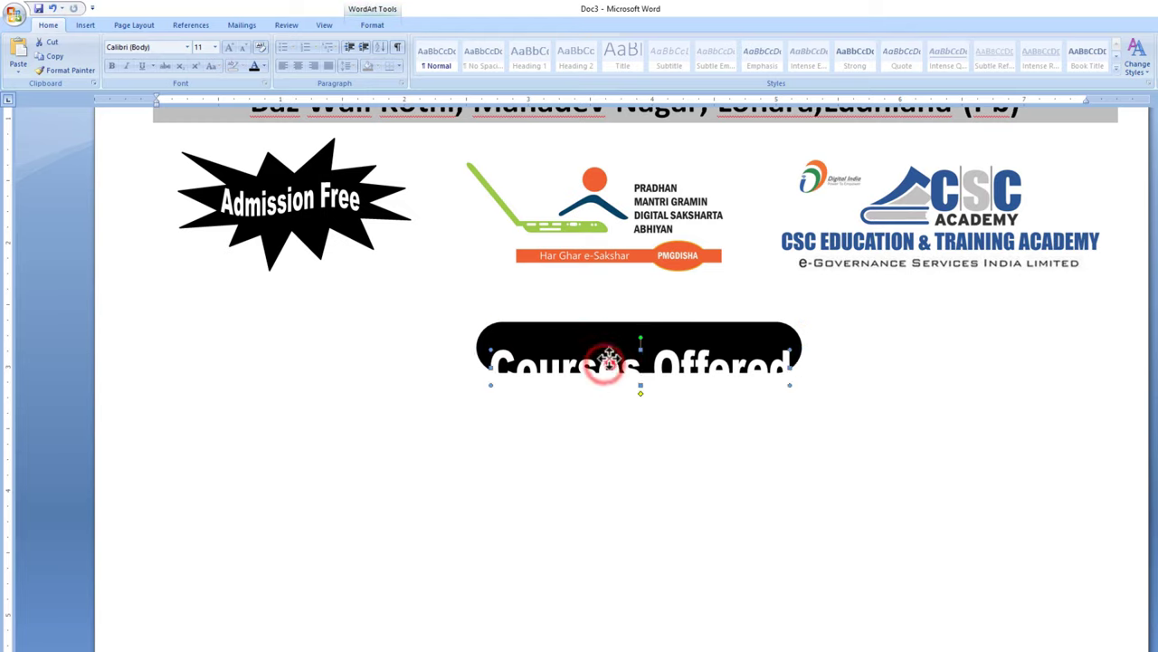
{"action": "left_click_drag", "start_coordinate": [609, 343], "coordinate": [609, 344]}
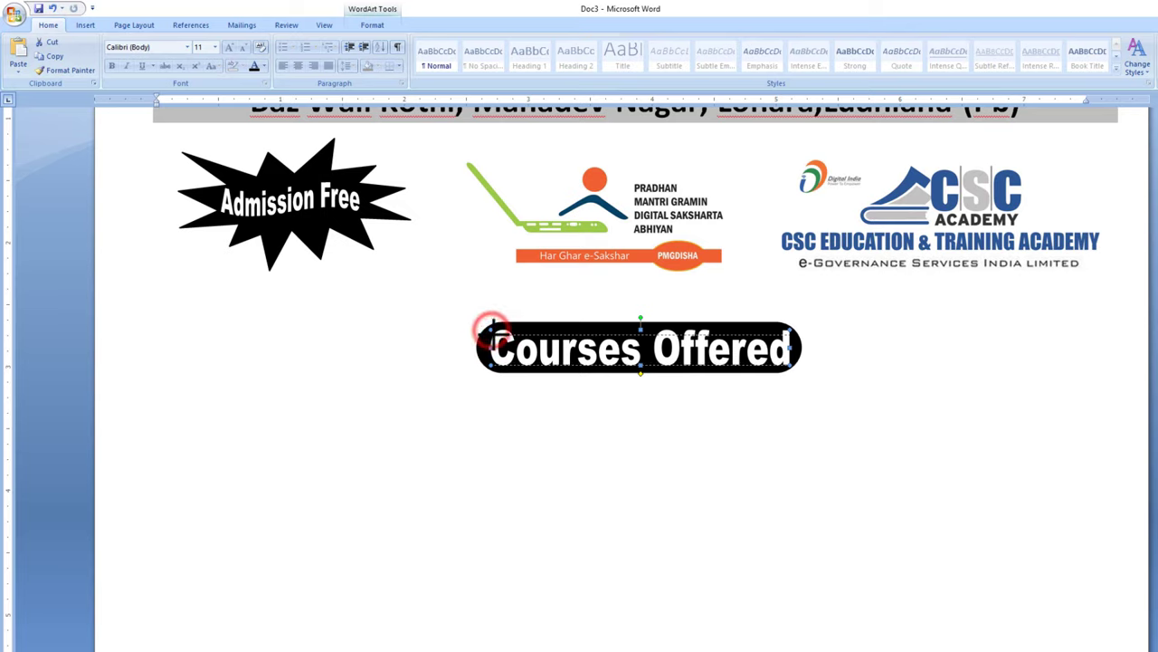
{"action": "left_click_drag", "start_coordinate": [492, 330], "coordinate": [492, 333]}
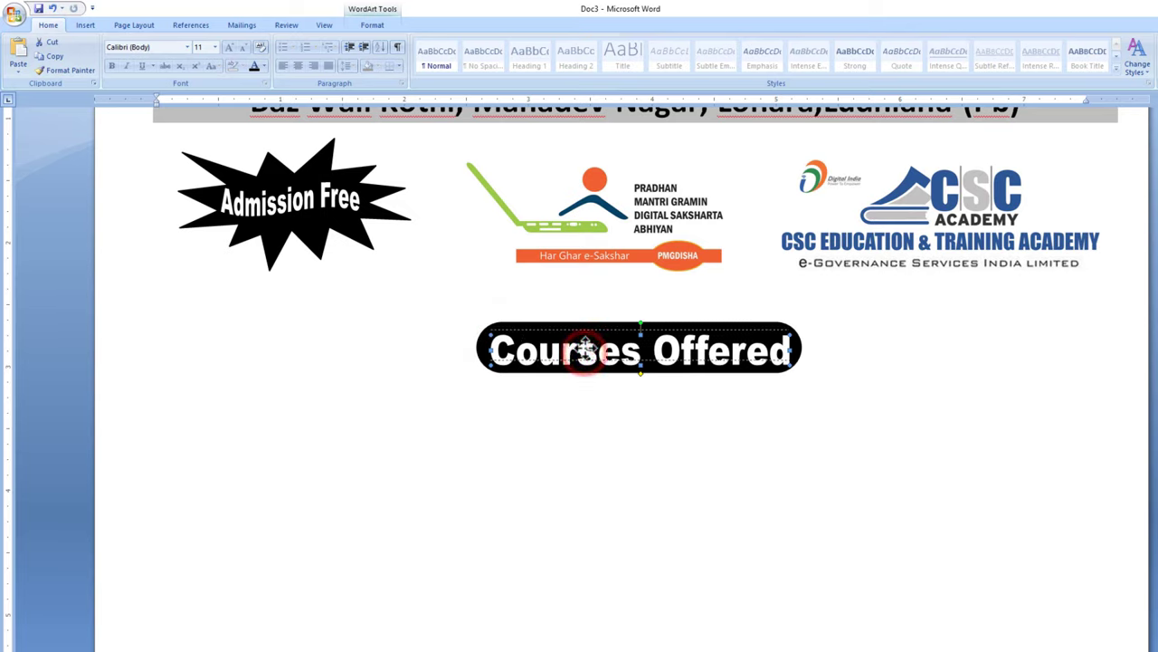
{"action": "left_click_drag", "start_coordinate": [586, 349], "coordinate": [586, 351]}
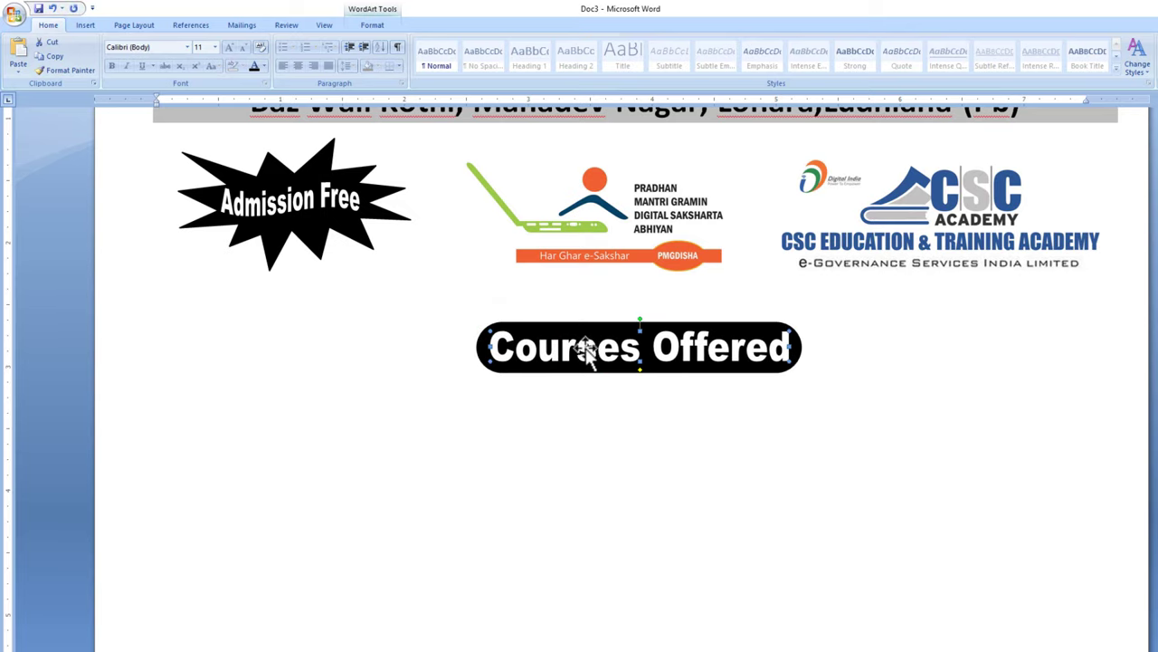
{"action": "left_click", "coordinate": [590, 396]}
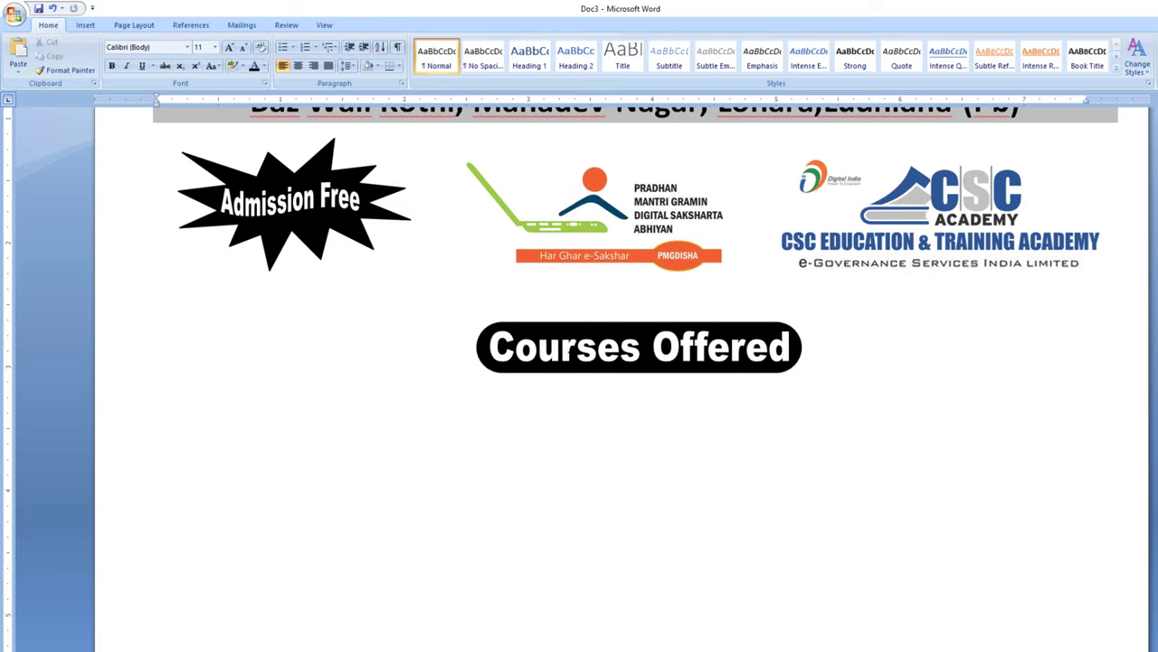
Start a line below the Courses Offered heading with underlining turned on
{"action": "scroll", "coordinate": [568, 353], "scroll_direction": "up", "scroll_amount": 1}
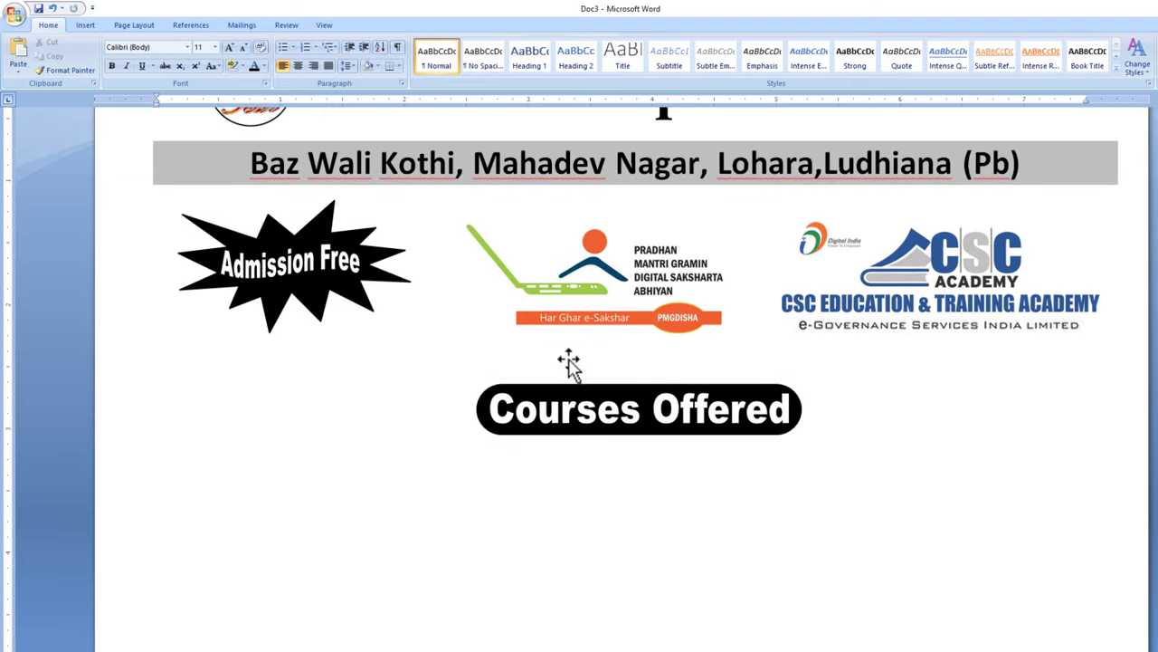
{"action": "scroll", "coordinate": [568, 358], "scroll_direction": "down", "scroll_amount": 1}
{"action": "scroll", "coordinate": [568, 362], "scroll_direction": "down", "scroll_amount": 1}
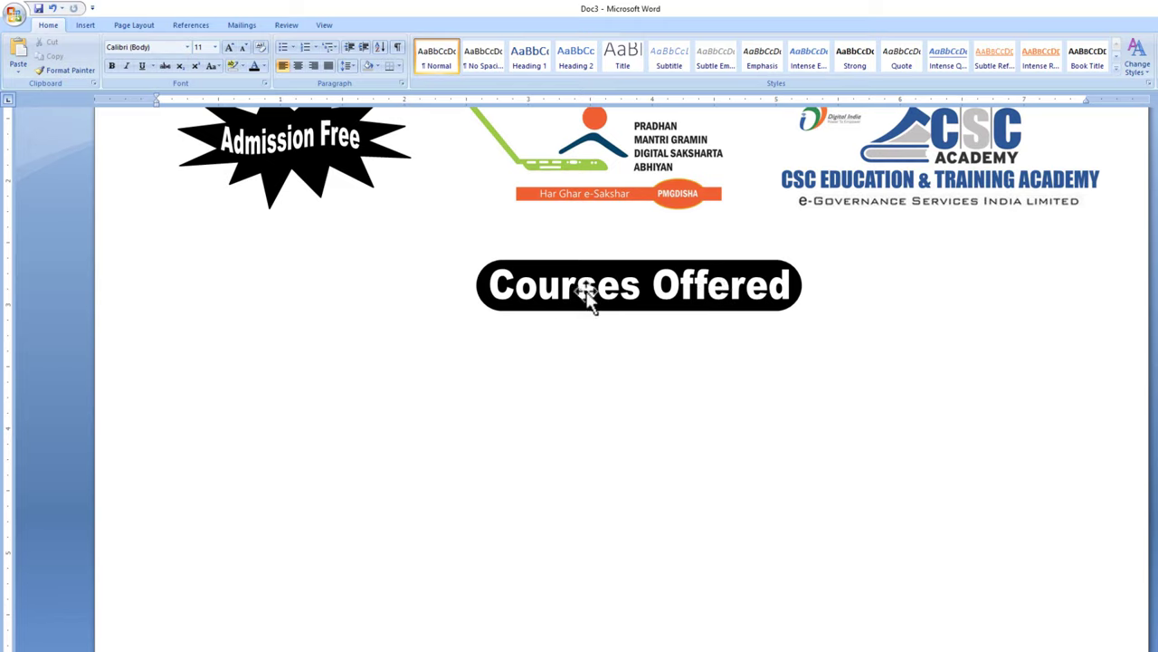
{"action": "double_click", "coordinate": [192, 367]}
{"action": "scroll", "coordinate": [292, 401], "scroll_direction": "down", "scroll_amount": 1}
{"action": "scroll", "coordinate": [296, 400], "scroll_direction": "up", "scroll_amount": 1}
{"action": "key", "text": "ctrl+u"}
Give the line the four-diamond bullet and increase its font size two steps
{"action": "left_click", "coordinate": [293, 48]}
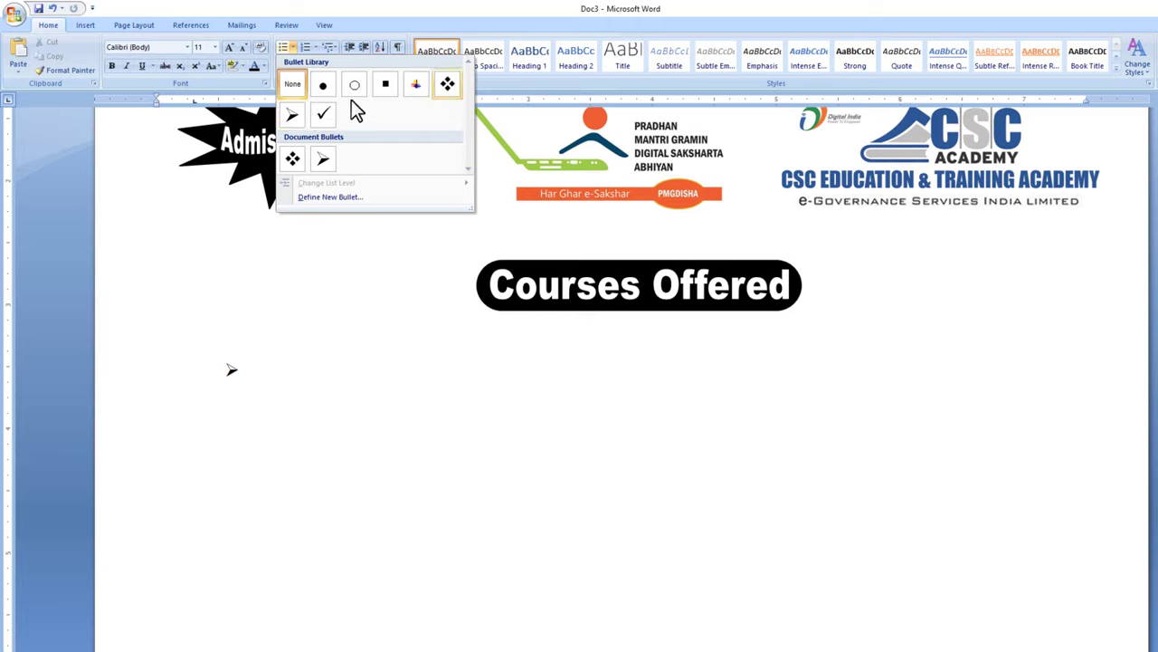
{"action": "left_click", "coordinate": [448, 83]}
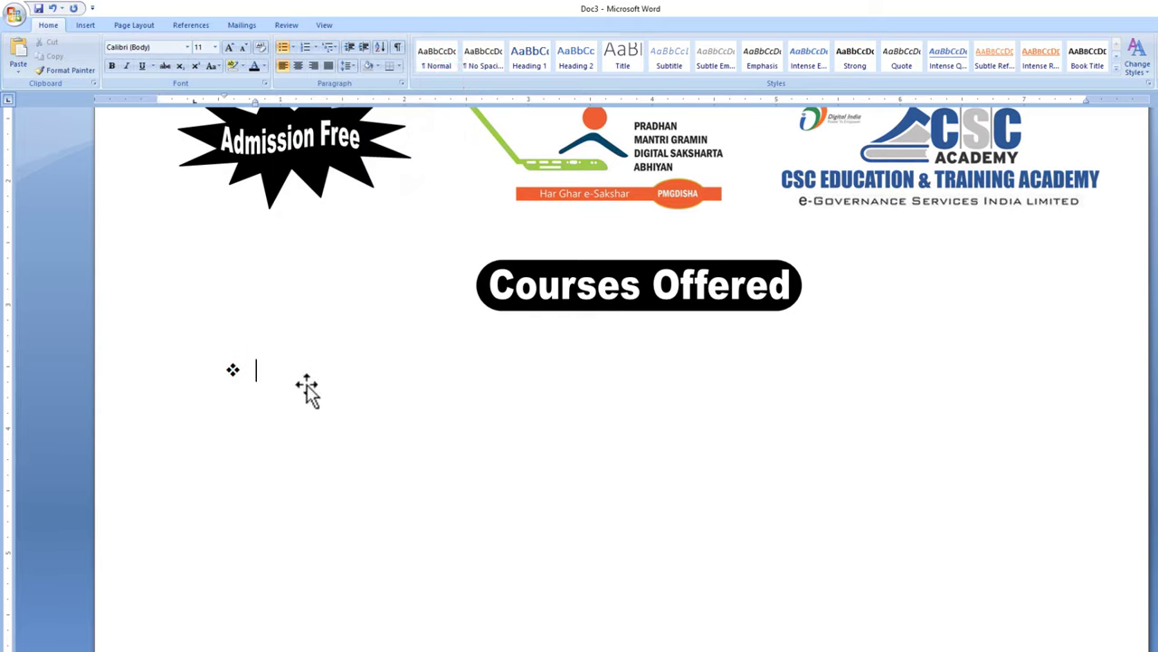
{"action": "left_click", "coordinate": [233, 47]}
{"action": "left_click", "coordinate": [233, 48]}
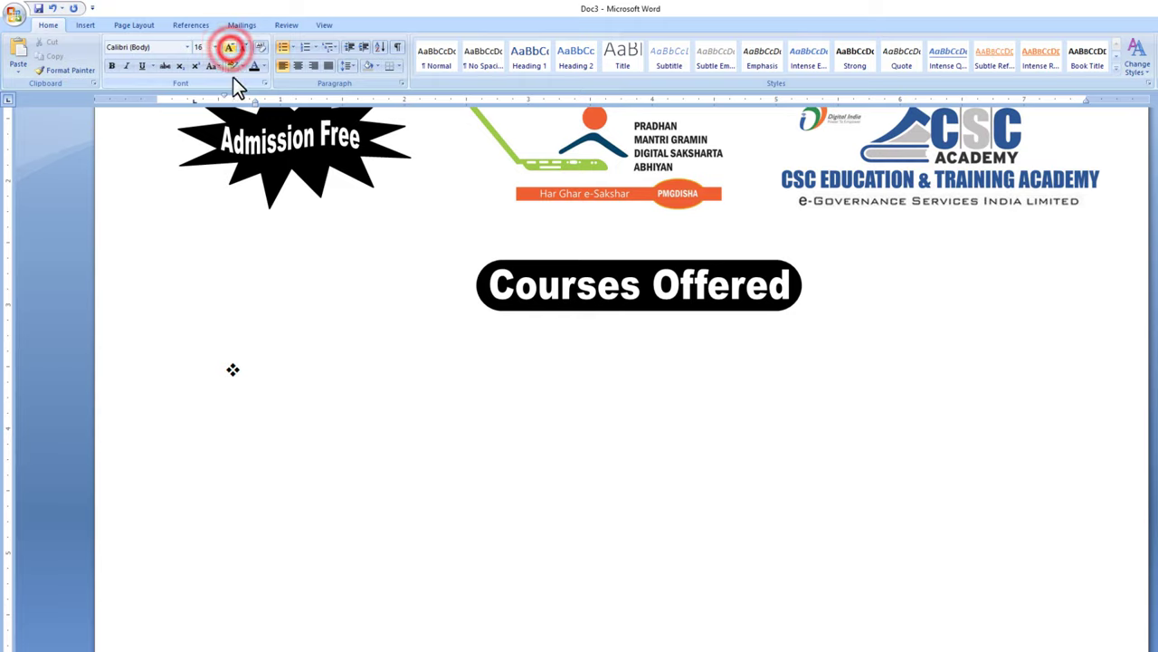
{"action": "left_click", "coordinate": [260, 373]}
{"action": "type", "text": "(BCC) Ba"}
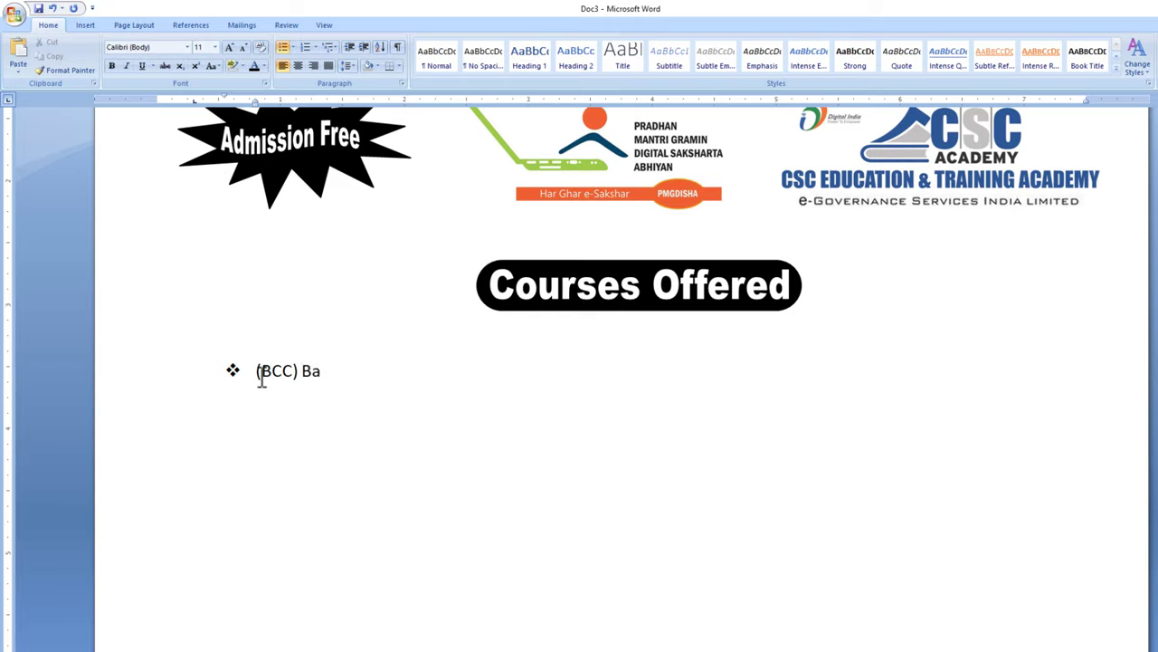
Complete the '(BCC) Basic Computer Courses' item and make that line bold
{"action": "type", "text": "sic Computer Courses"}
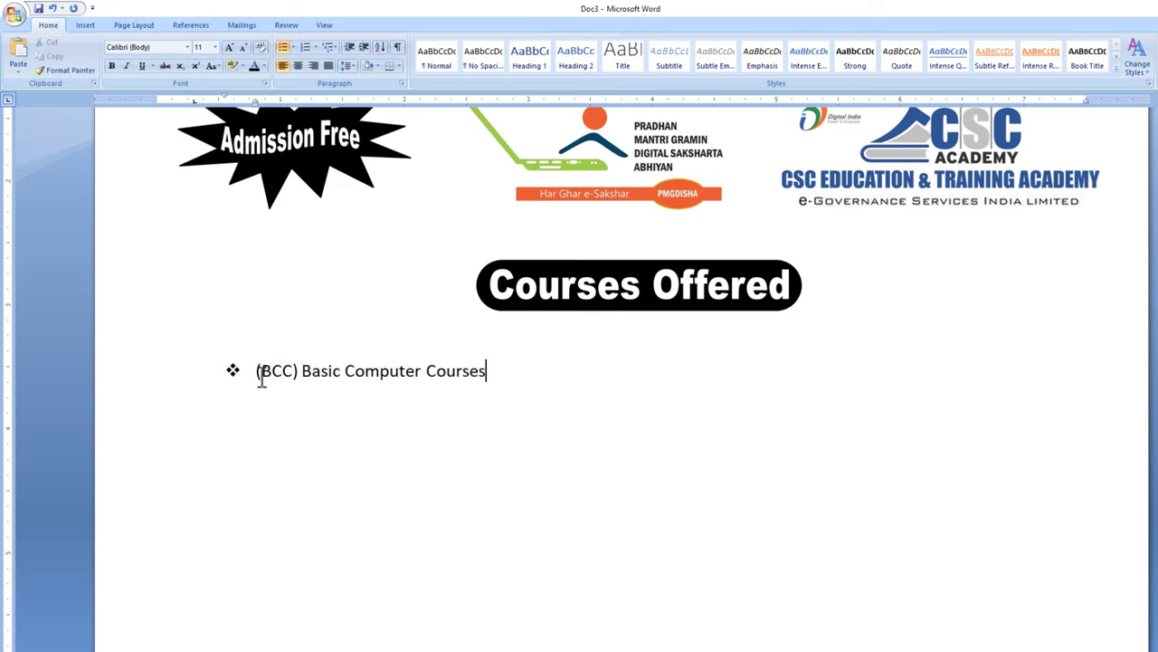
{"action": "key", "text": "Return"}
{"action": "type", "text": "In Advance Excel"}
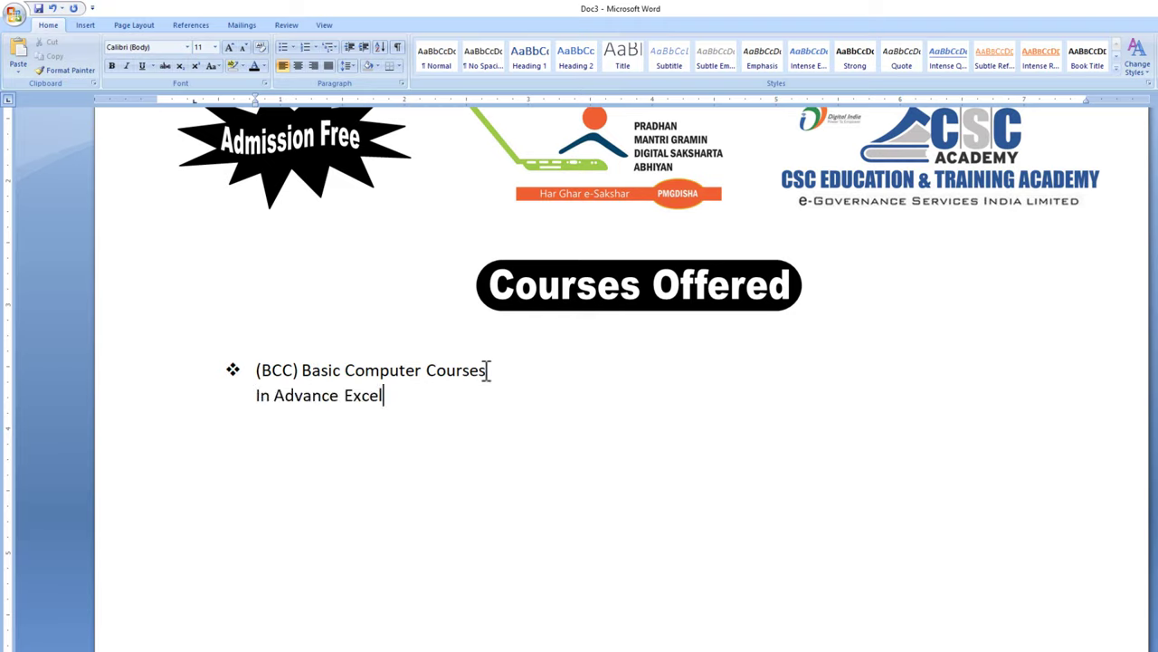
{"action": "type", "text": "dvance Excel"}
{"action": "left_click_drag", "start_coordinate": [488, 370], "coordinate": [257, 371]}
{"action": "left_click", "coordinate": [113, 65]}
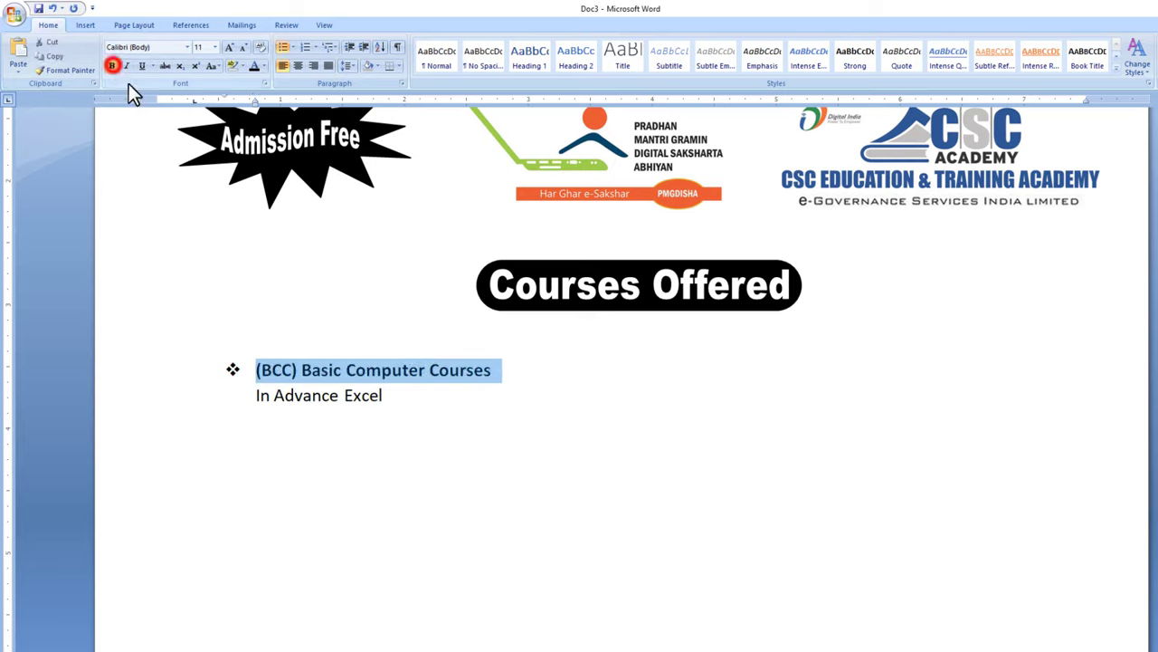
{"action": "left_click", "coordinate": [394, 398]}
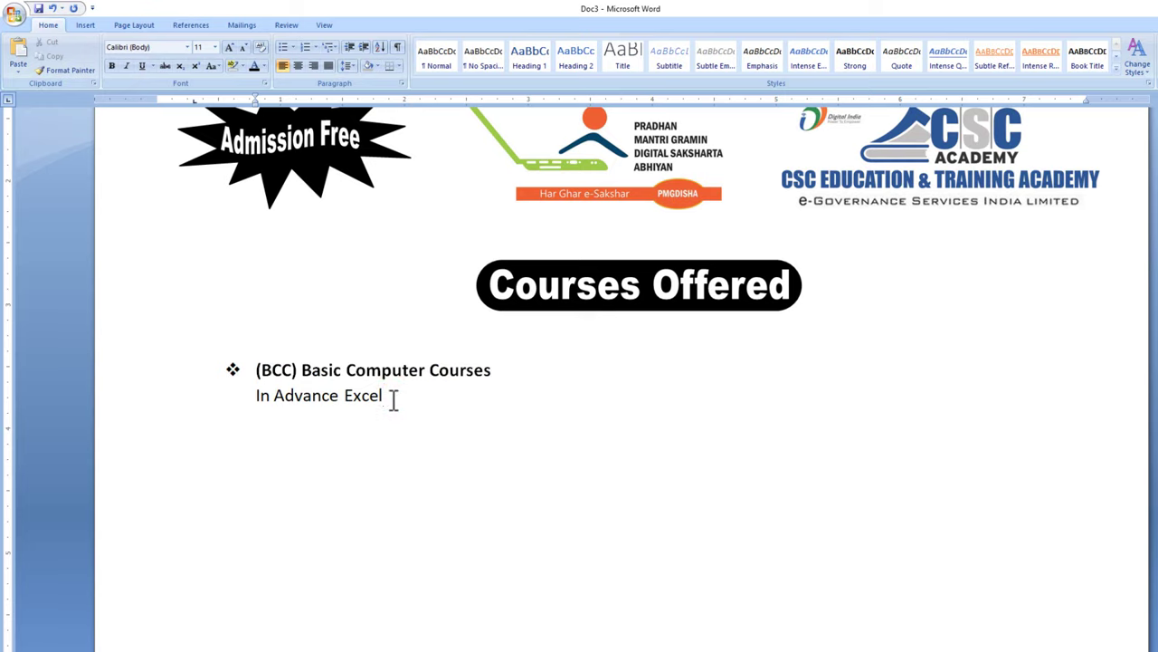
Add diamond-bulleted items '…computer Concepts (Nielit) 90% Result' and 'Account + Tally Erp9 Latest'
{"action": "left_click", "coordinate": [291, 47]}
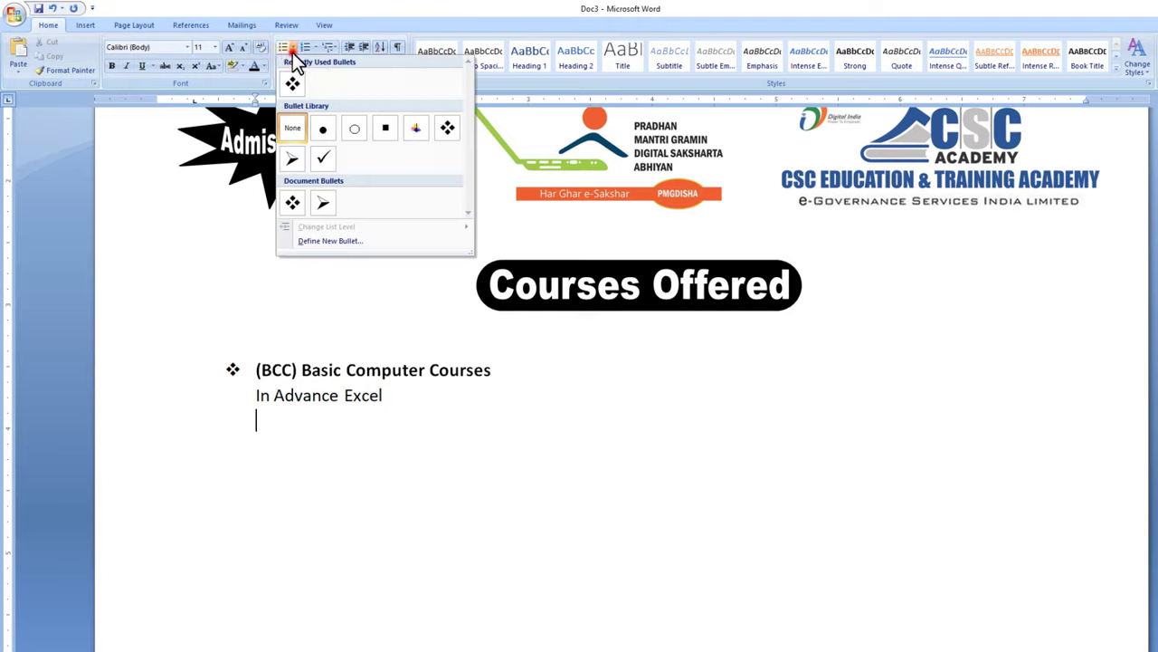
{"action": "left_click", "coordinate": [447, 127]}
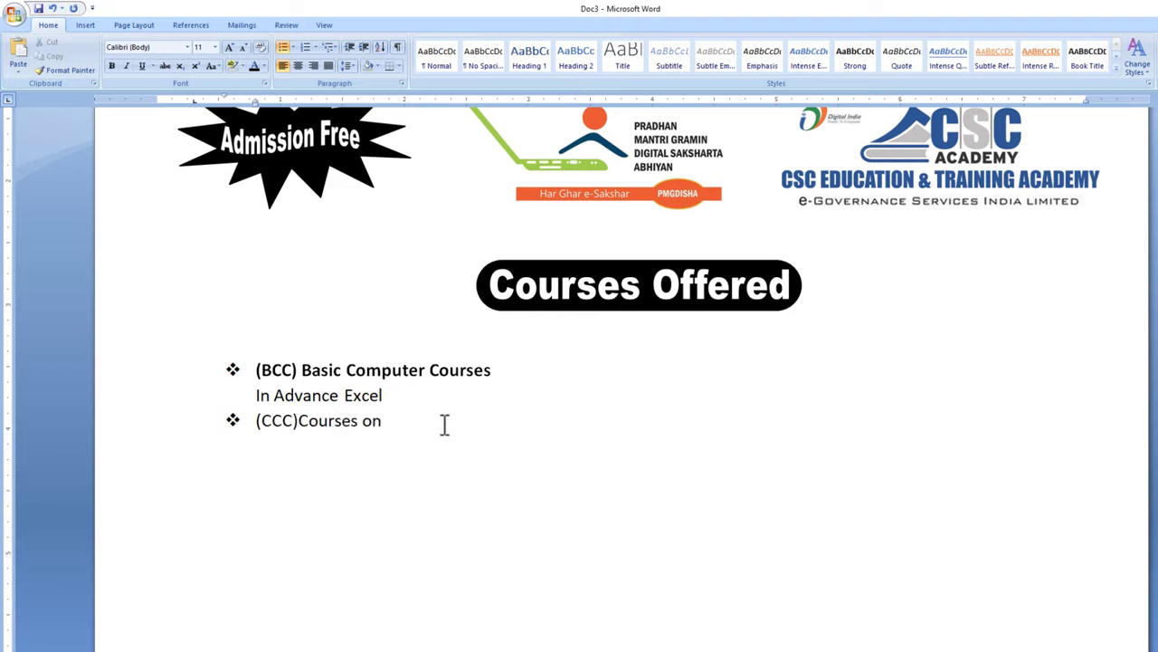
{"action": "type", "text": "computer Concepts ("}
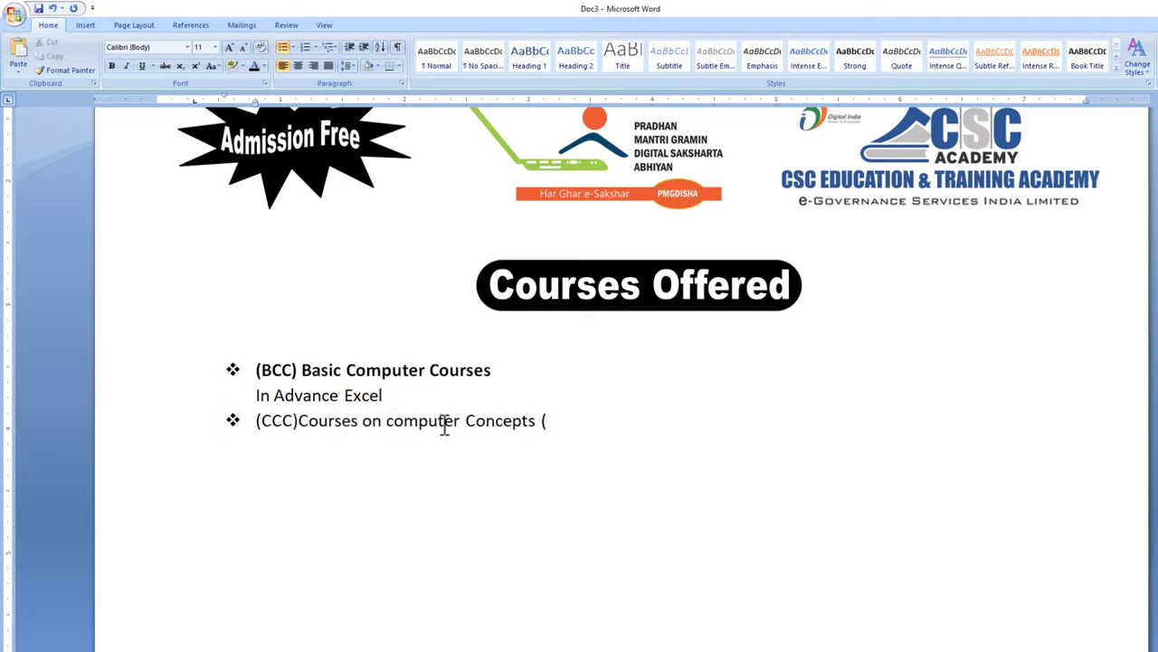
{"action": "type", "text": "Nielit) 90%"}
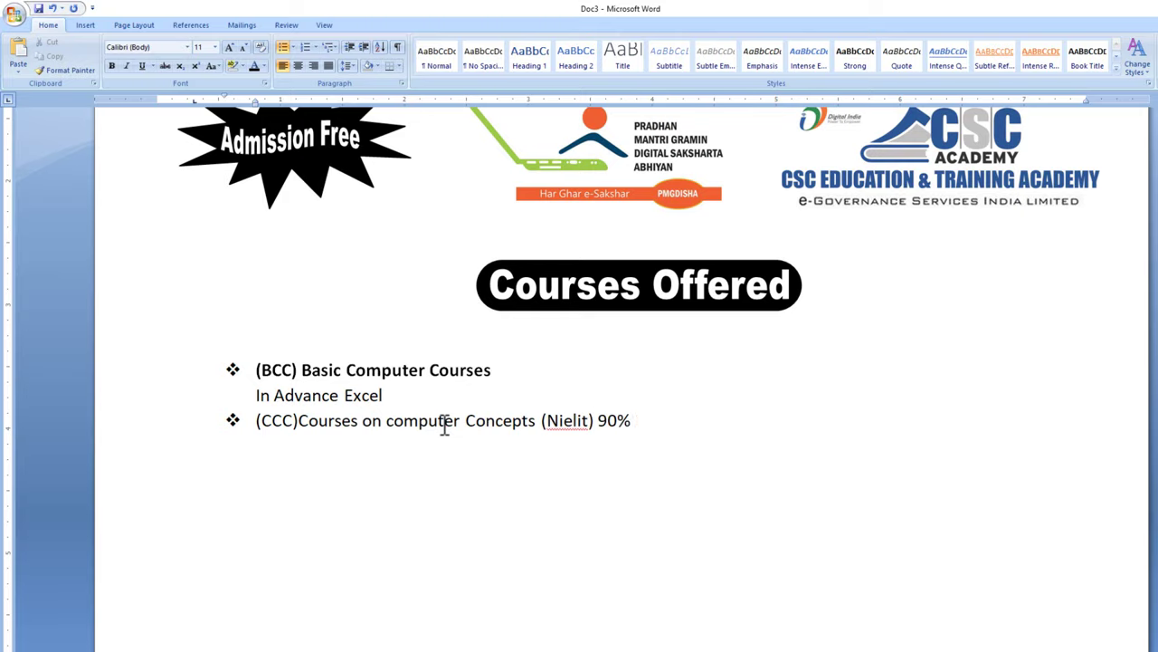
{"action": "type", "text": " Result"}
{"action": "key", "text": "Return"}
{"action": "type", "text": "A"}
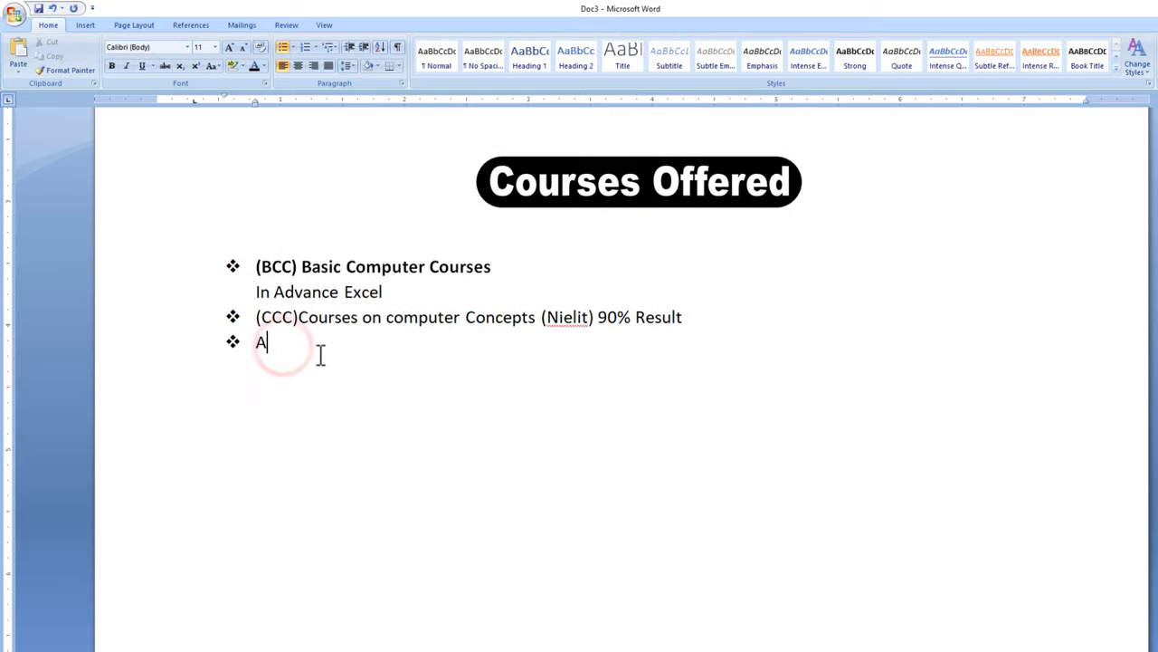
{"action": "type", "text": "ccount + Tally Erp"}
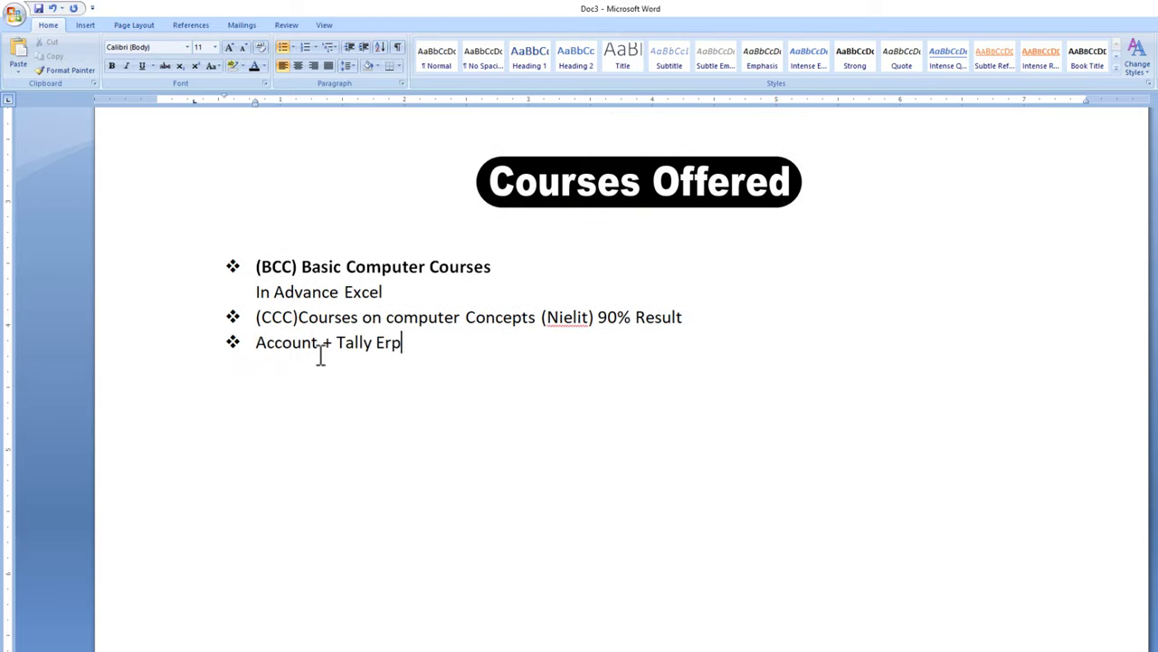
{"action": "type", "text": "9 Latest with Inventory information (GST"}
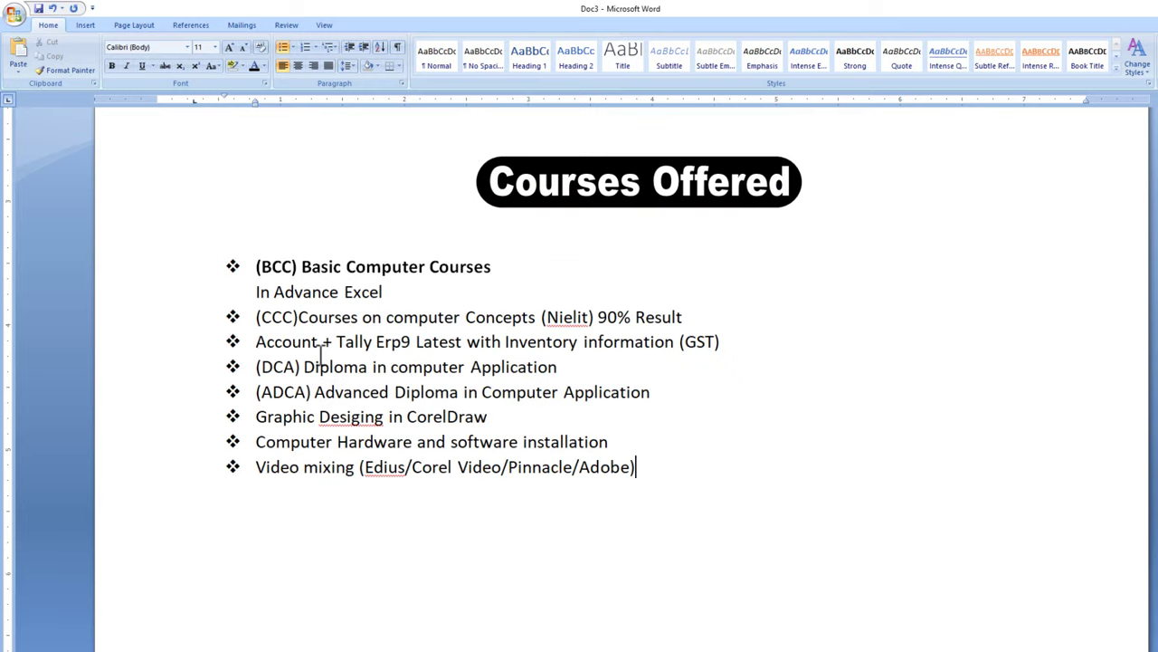
Enlarge the course list to 16 pt and bold it, except In Advance Excel
{"action": "left_click_drag", "start_coordinate": [665, 478], "coordinate": [233, 263]}
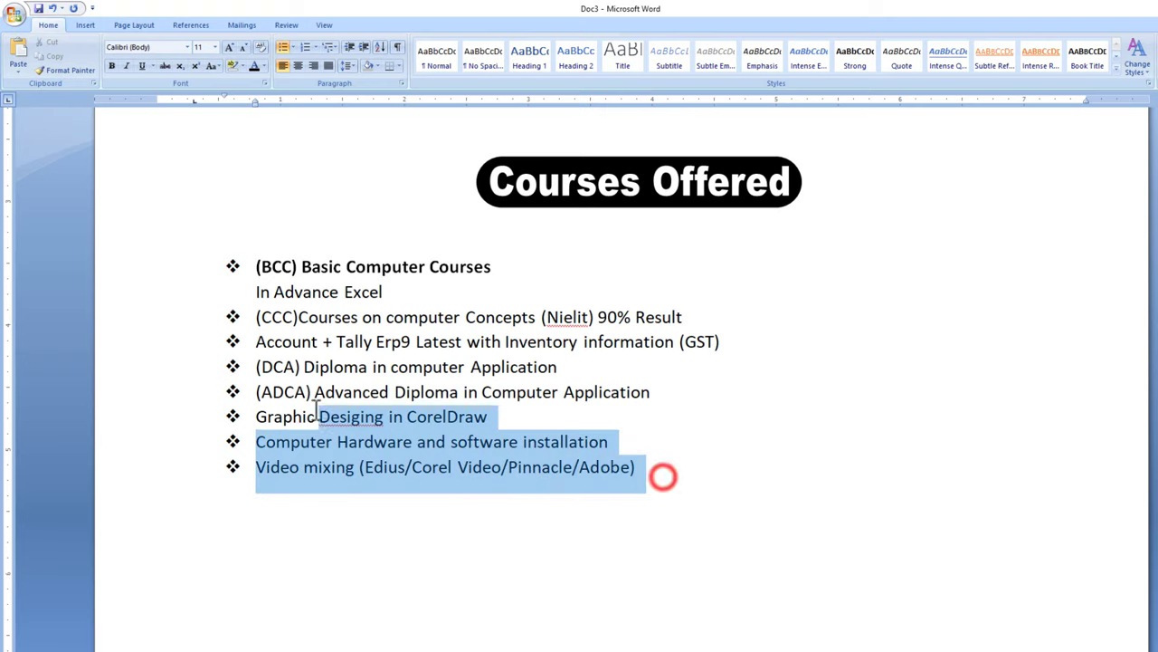
{"action": "left_click", "coordinate": [228, 47]}
{"action": "left_click", "coordinate": [228, 47]}
{"action": "left_click", "coordinate": [228, 47]}
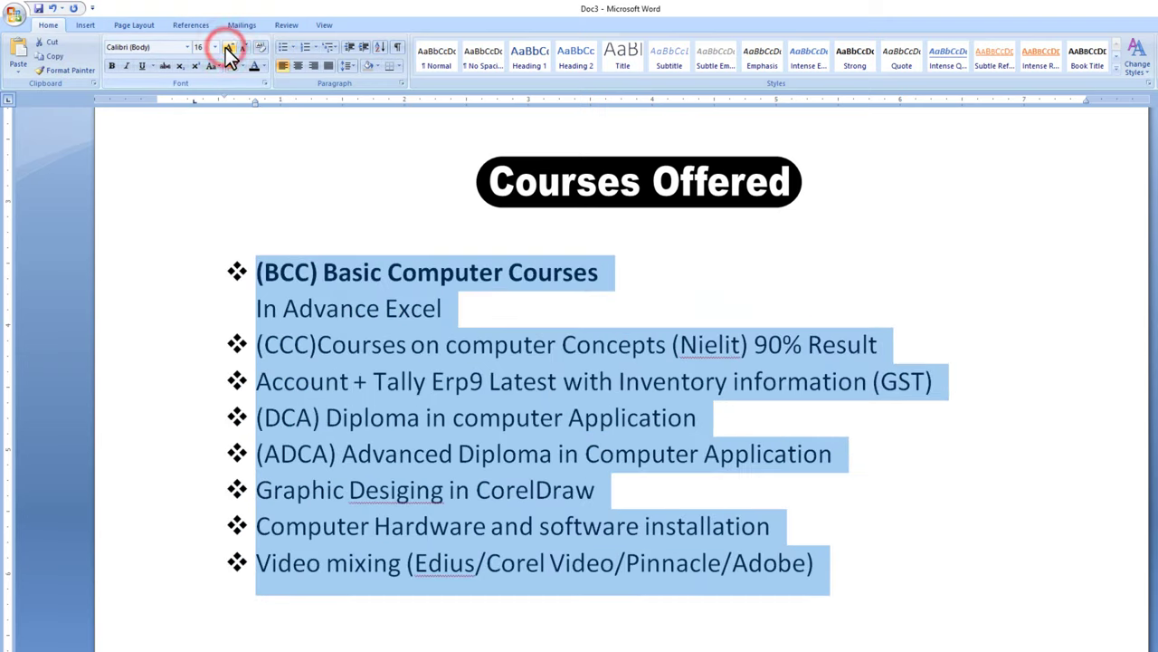
{"action": "left_click", "coordinate": [114, 67]}
{"action": "left_click", "coordinate": [113, 66]}
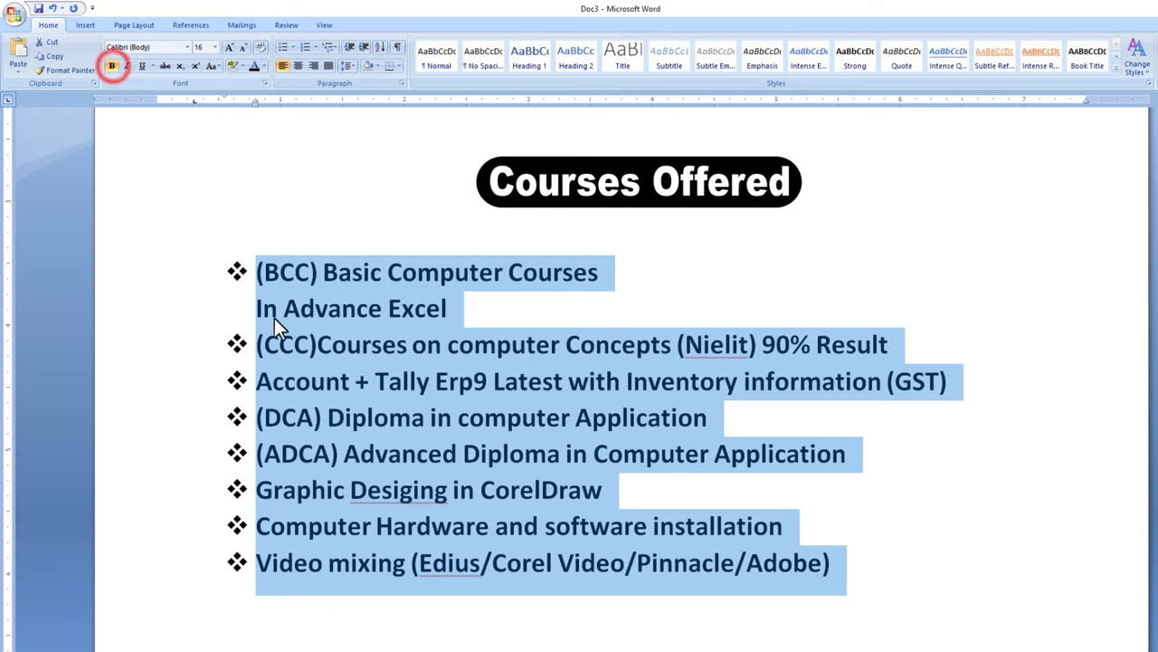
{"action": "left_click_drag", "start_coordinate": [256, 309], "coordinate": [450, 309]}
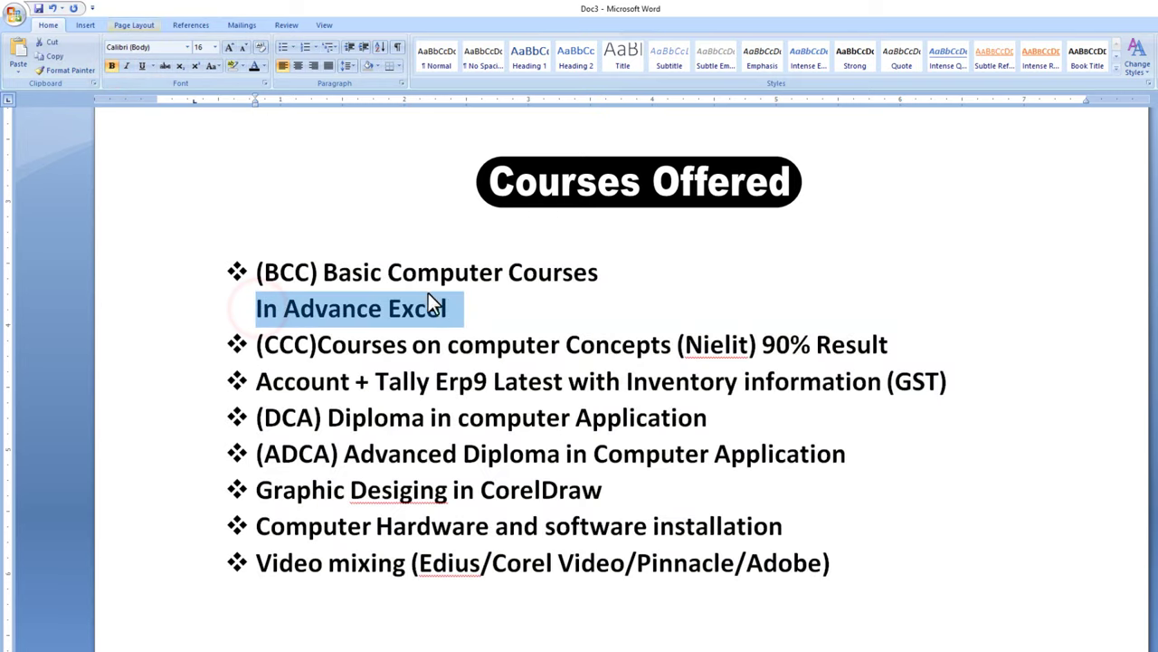
{"action": "left_click", "coordinate": [111, 65]}
{"action": "left_click", "coordinate": [394, 342]}
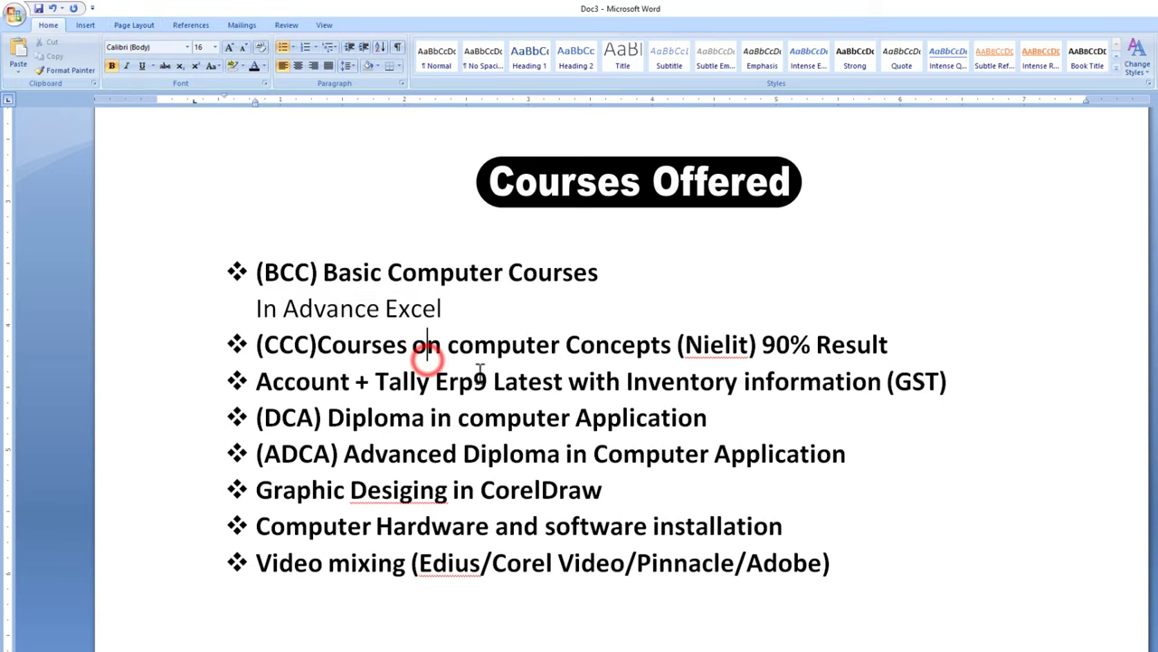
Set the course list's line spacing to 1.5
{"action": "scroll", "coordinate": [480, 374], "scroll_direction": "down", "scroll_amount": 2}
{"action": "scroll", "coordinate": [480, 374], "scroll_direction": "up", "scroll_amount": 5}
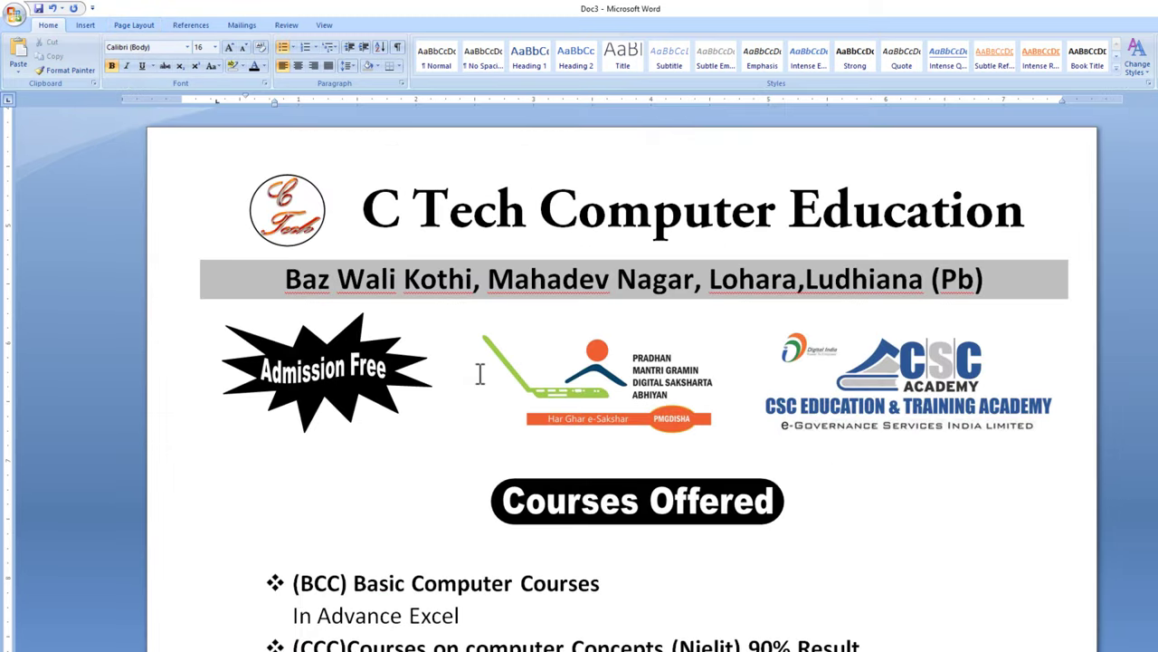
{"action": "scroll", "coordinate": [480, 374], "scroll_direction": "down", "scroll_amount": 2}
{"action": "scroll", "coordinate": [480, 374], "scroll_direction": "down", "scroll_amount": 1}
{"action": "scroll", "coordinate": [480, 373], "scroll_direction": "down", "scroll_amount": 1}
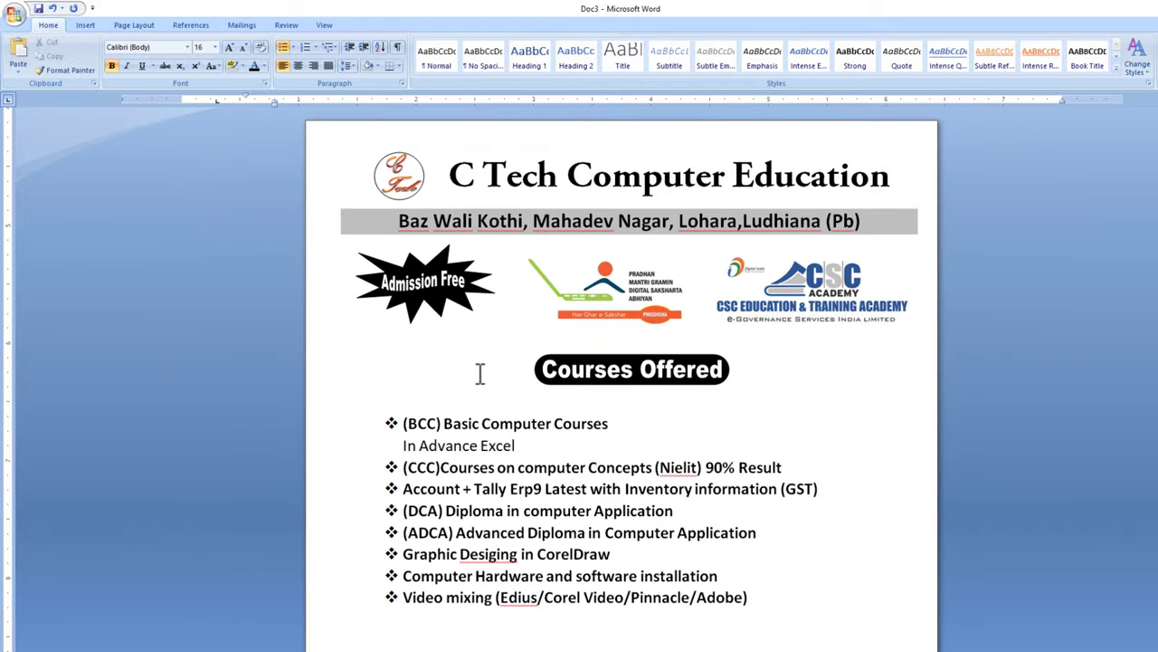
{"action": "scroll", "coordinate": [480, 373], "scroll_direction": "down", "scroll_amount": 1}
{"action": "left_click_drag", "start_coordinate": [458, 453], "coordinate": [149, 307]}
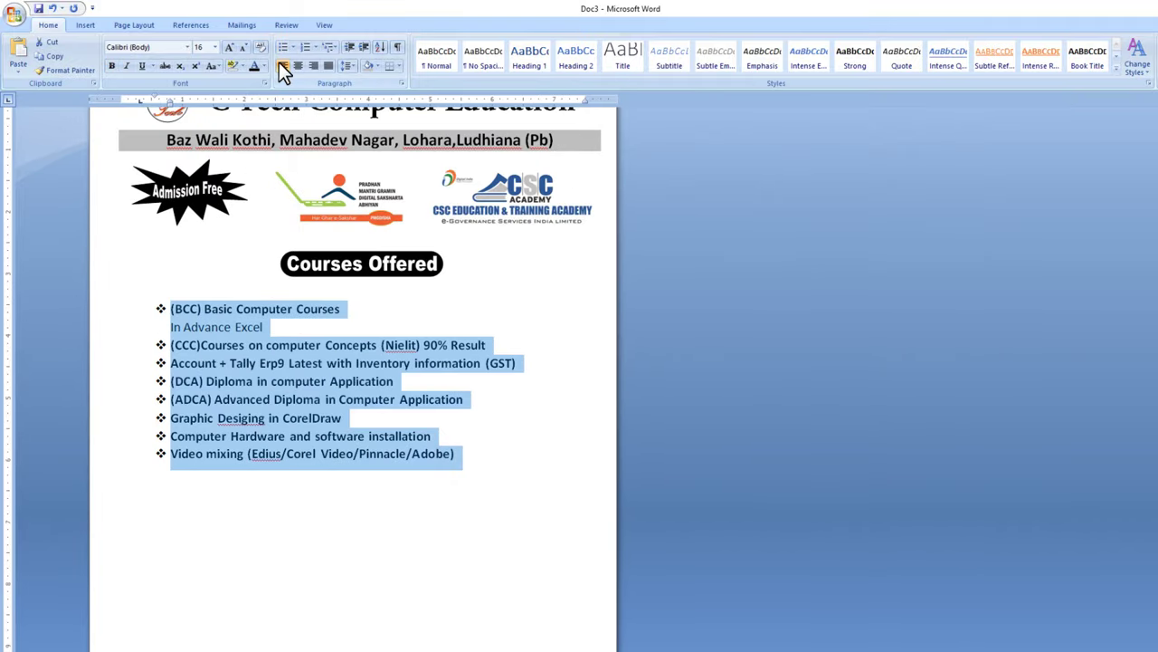
{"action": "left_click", "coordinate": [348, 67]}
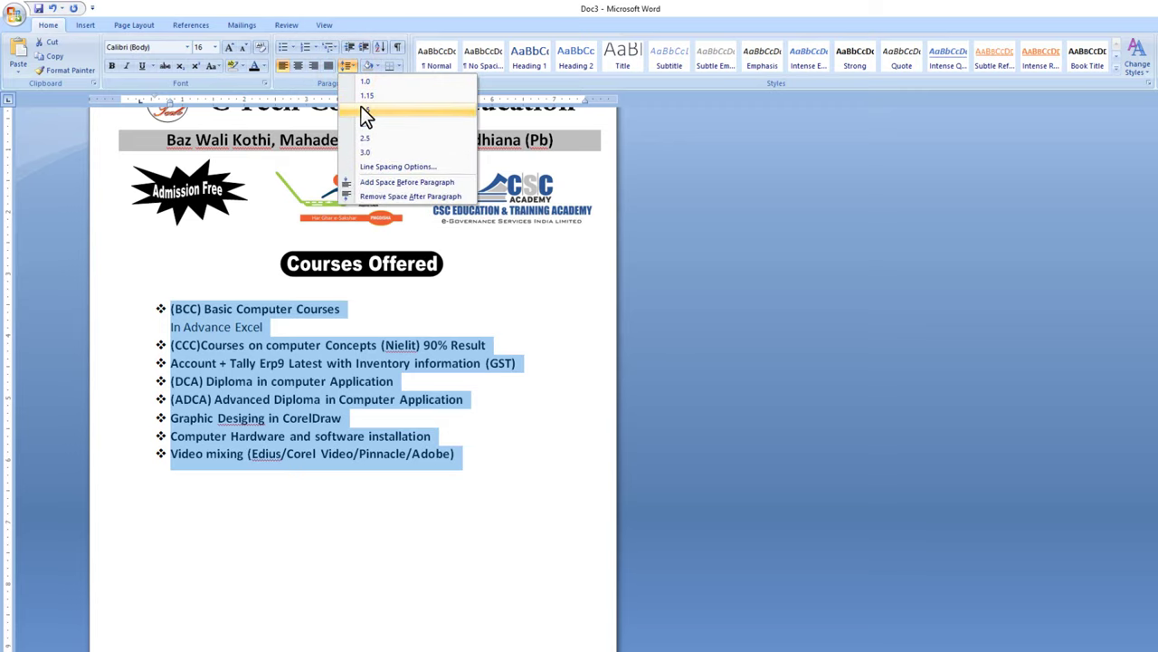
{"action": "left_click", "coordinate": [362, 108]}
{"action": "left_click", "coordinate": [418, 484]}
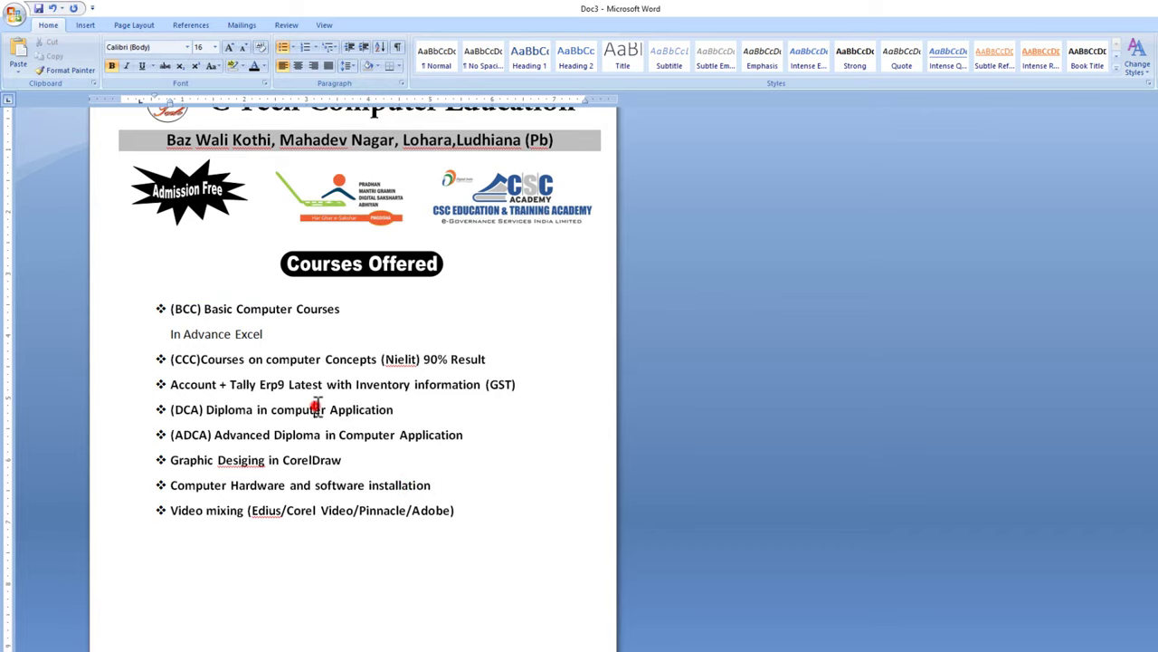
{"action": "scroll", "coordinate": [311, 459], "scroll_direction": "up", "scroll_amount": 5}
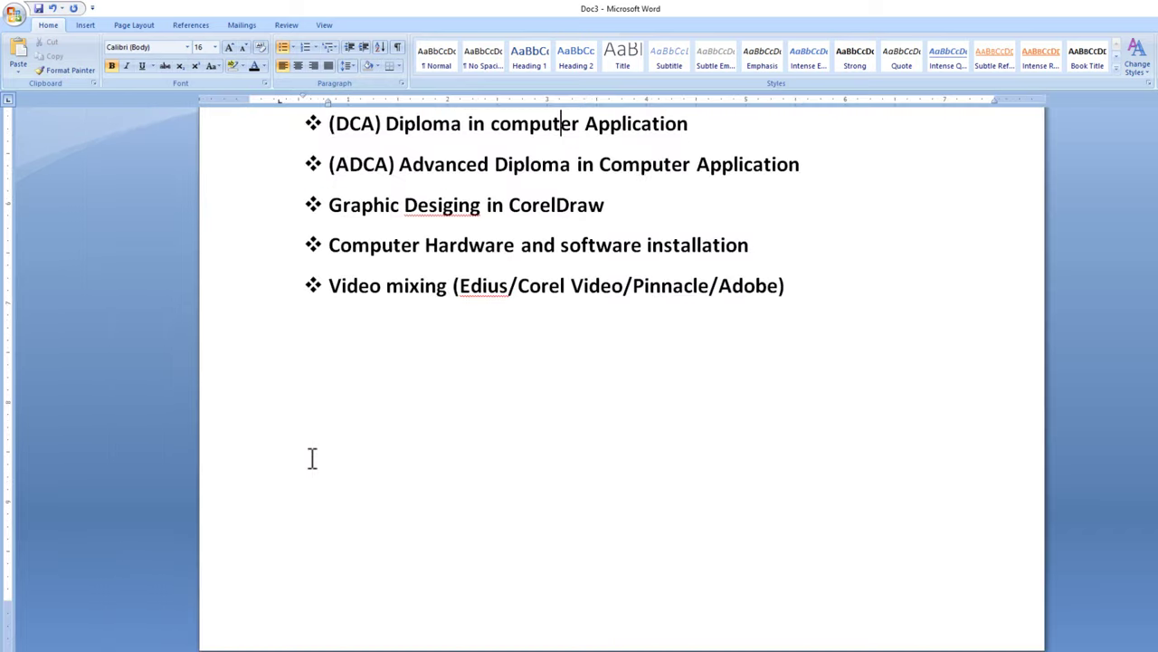
Add a new line after Video mixing and draw a rounded rectangle below the list
{"action": "left_click", "coordinate": [793, 279]}
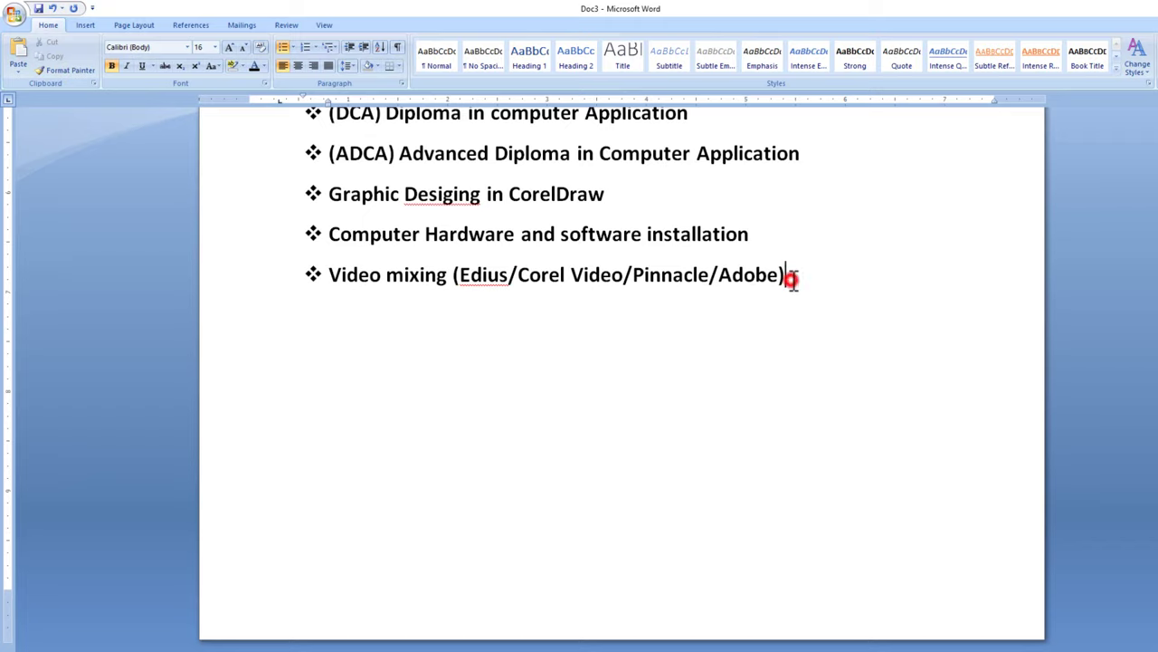
{"action": "key", "text": "Return"}
{"action": "left_click", "coordinate": [85, 24]}
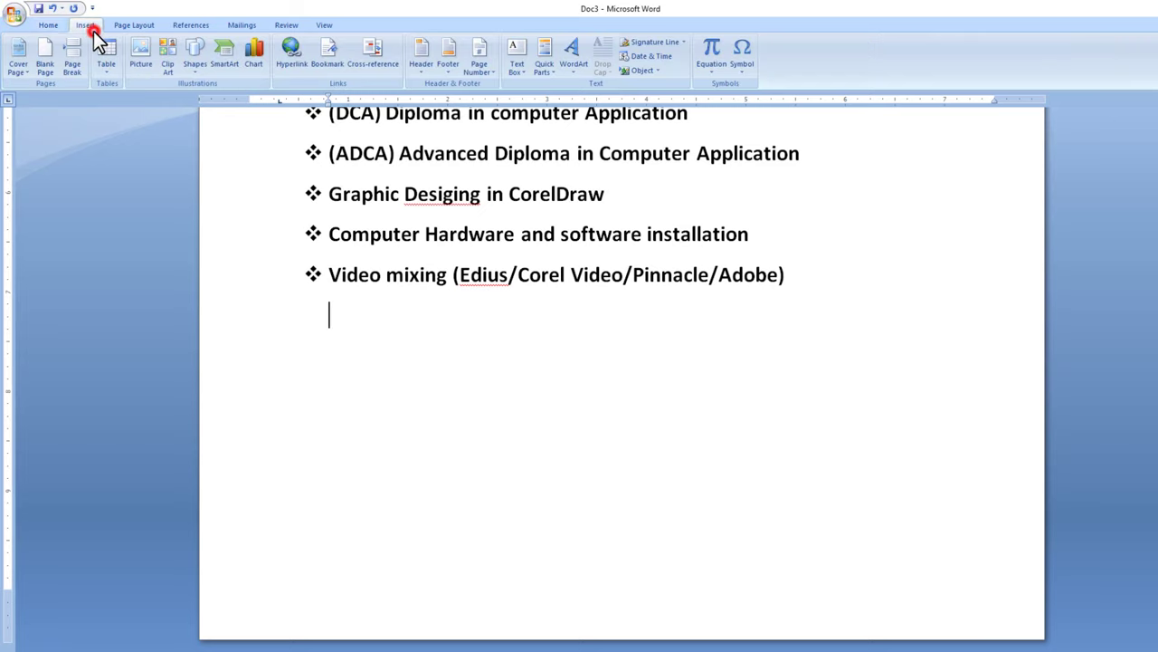
{"action": "left_click", "coordinate": [195, 56]}
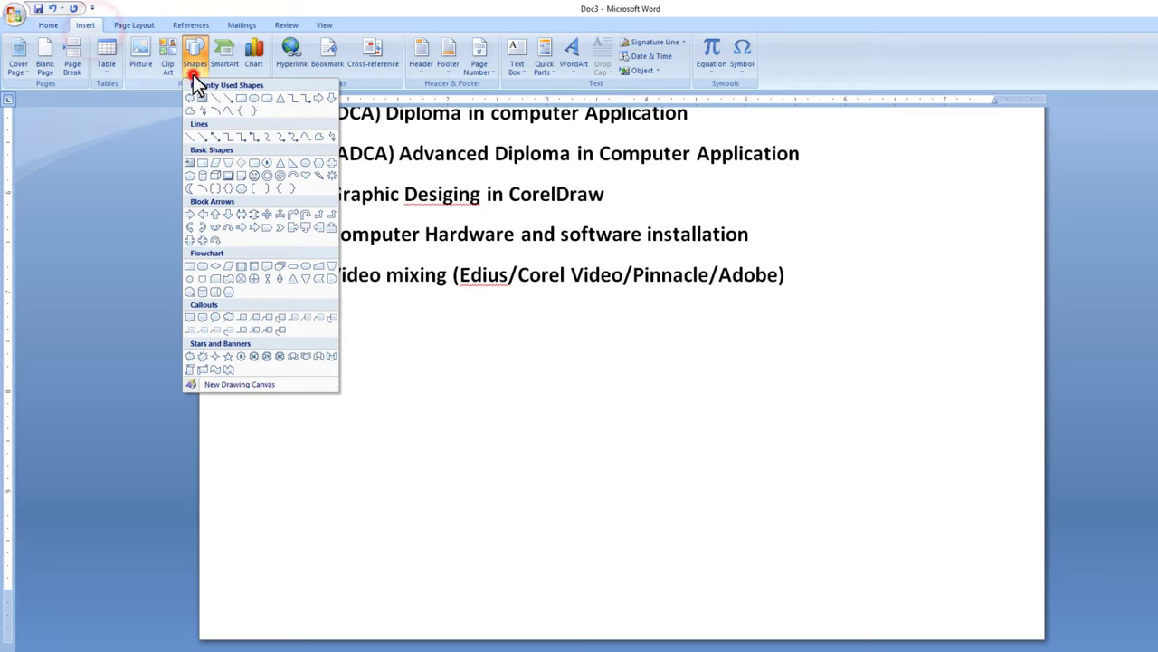
{"action": "left_click", "coordinate": [264, 101]}
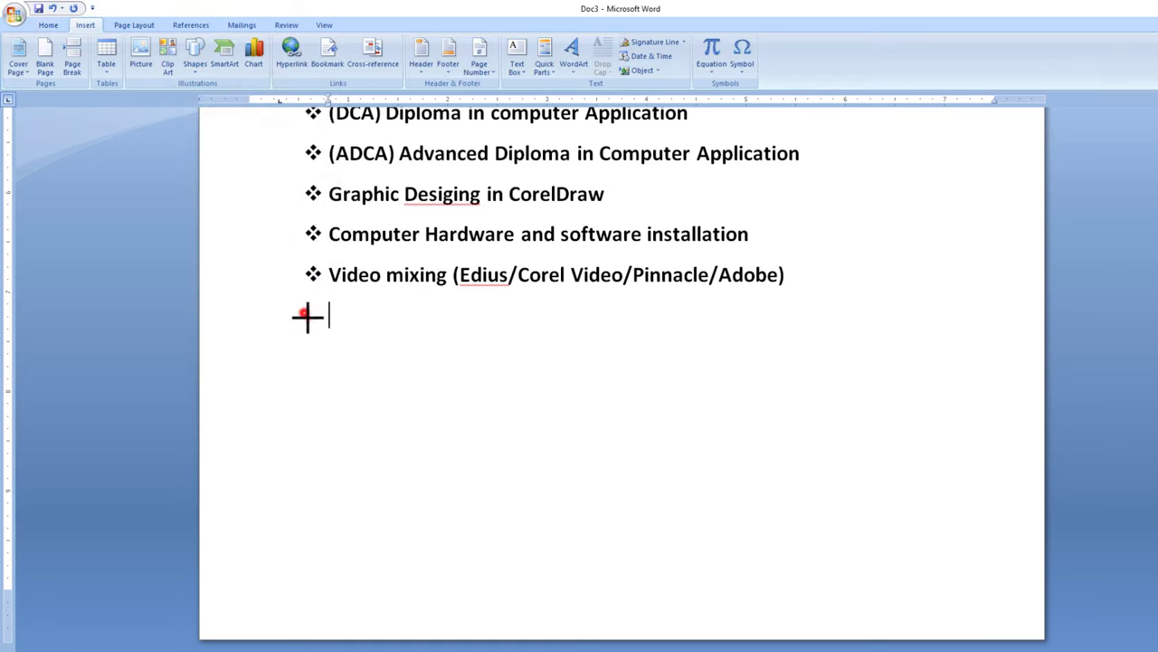
{"action": "left_click_drag", "start_coordinate": [307, 314], "coordinate": [578, 354]}
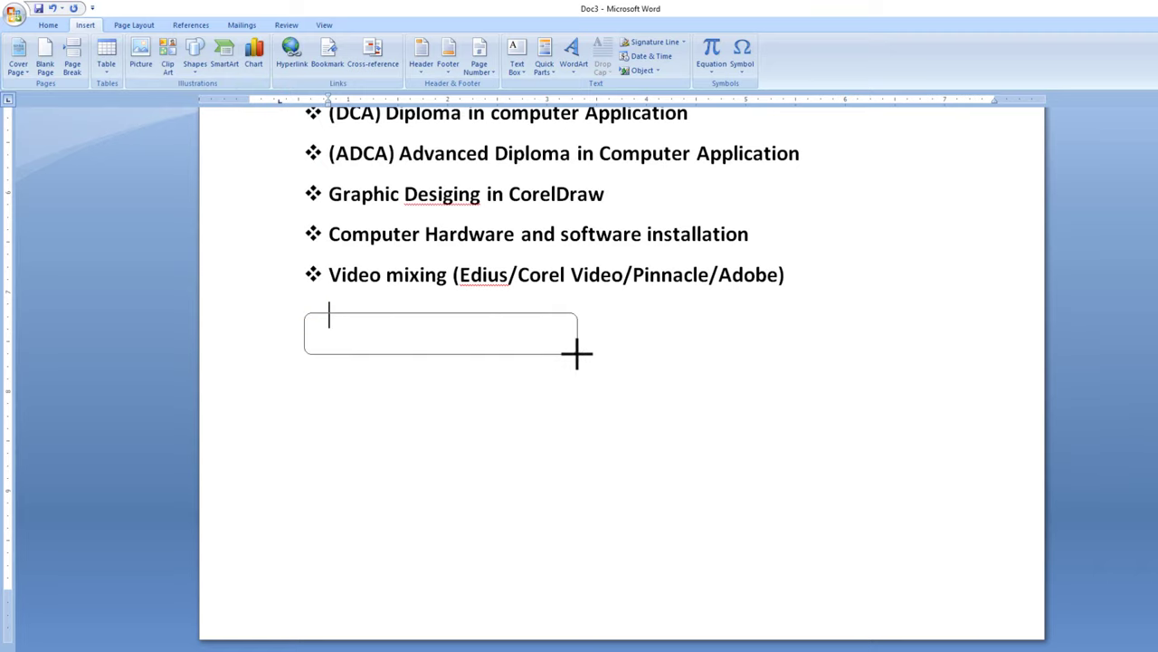
Give the rounded rectangle a black fill and no outline
{"action": "left_click", "coordinate": [456, 43]}
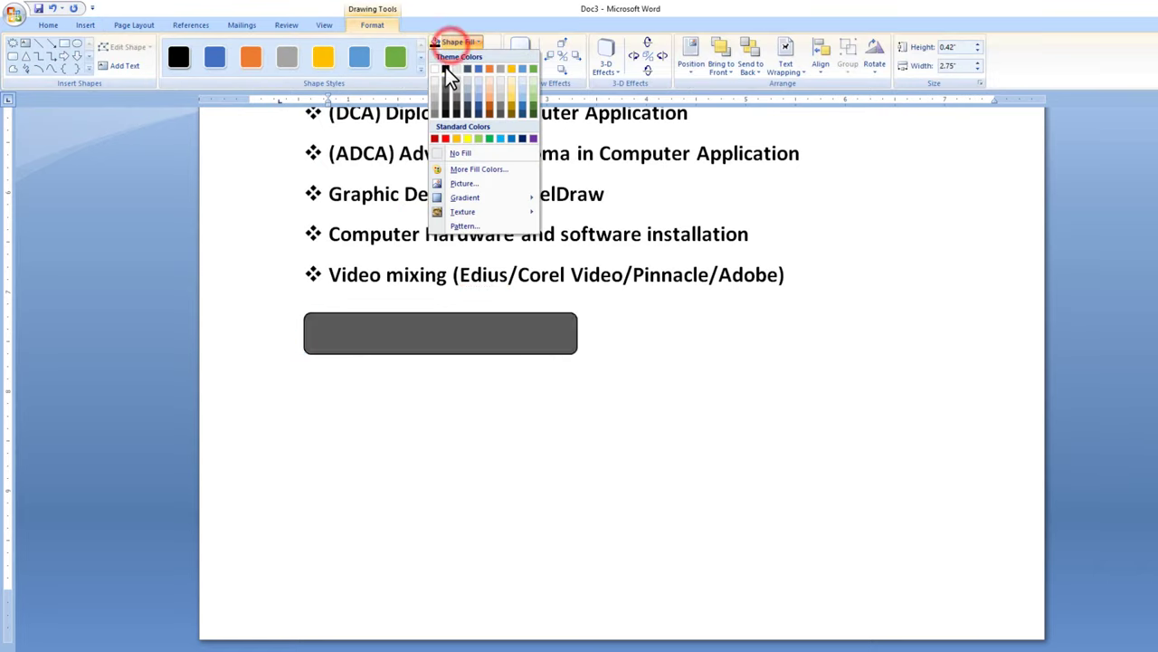
{"action": "left_click", "coordinate": [445, 69]}
{"action": "left_click", "coordinate": [465, 56]}
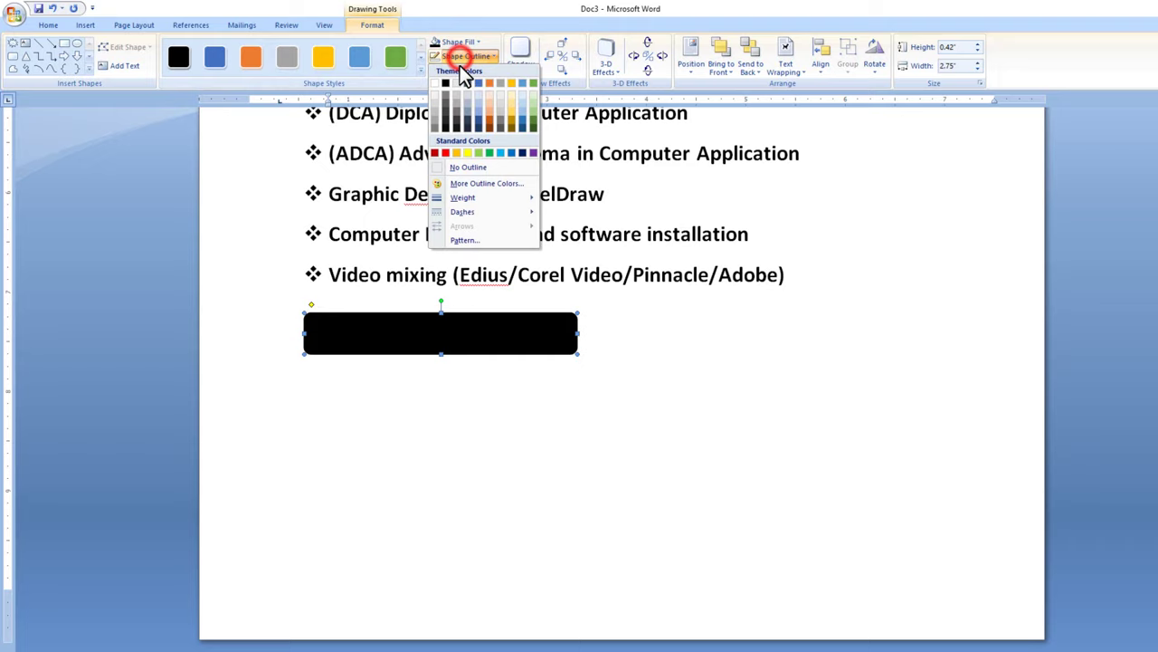
{"action": "left_click", "coordinate": [457, 167]}
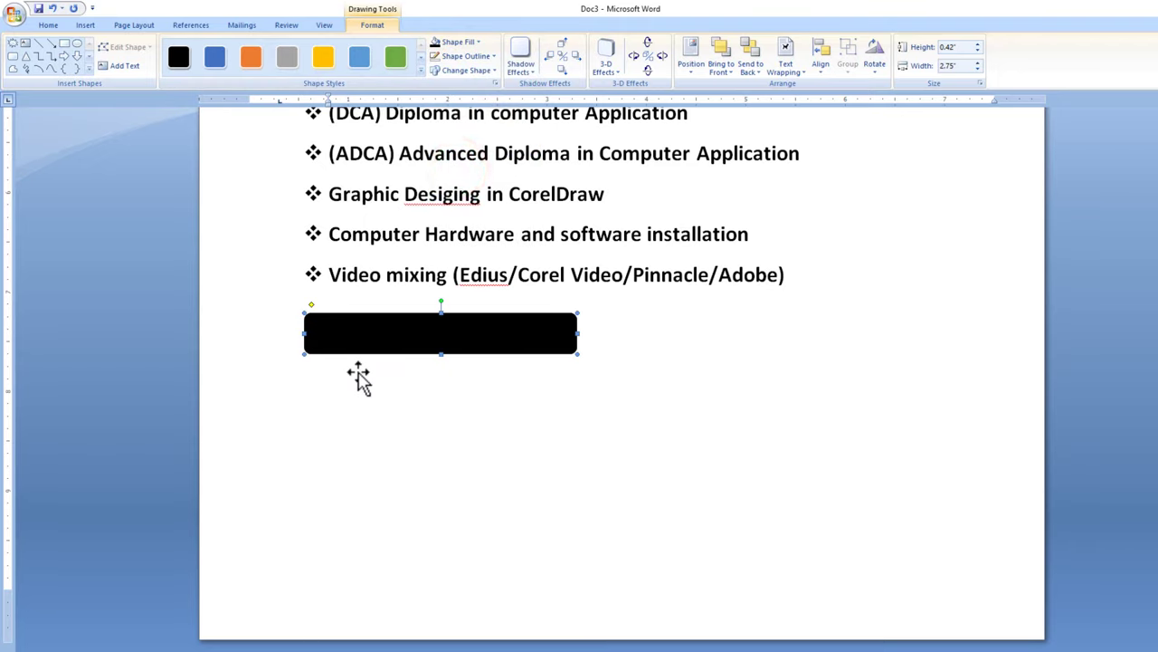
{"action": "left_click", "coordinate": [352, 421]}
{"action": "left_click", "coordinate": [85, 24]}
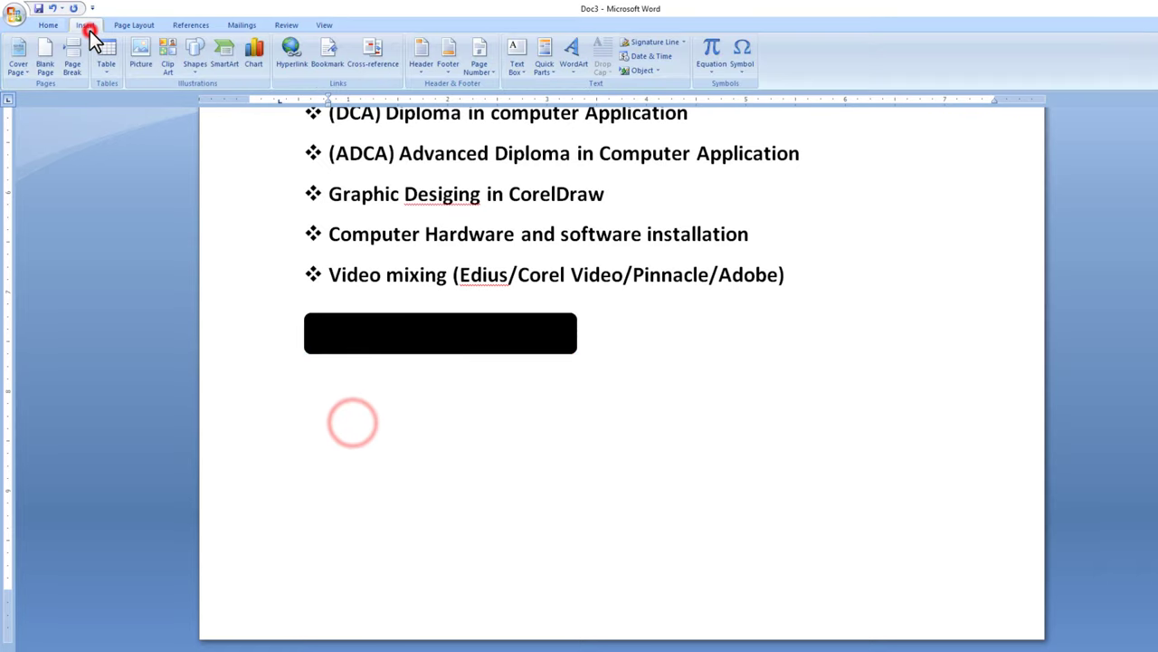
Create first-style 'Facility' WordArt, In Front of Text, with no outline
{"action": "left_click", "coordinate": [578, 65]}
{"action": "left_click", "coordinate": [580, 104]}
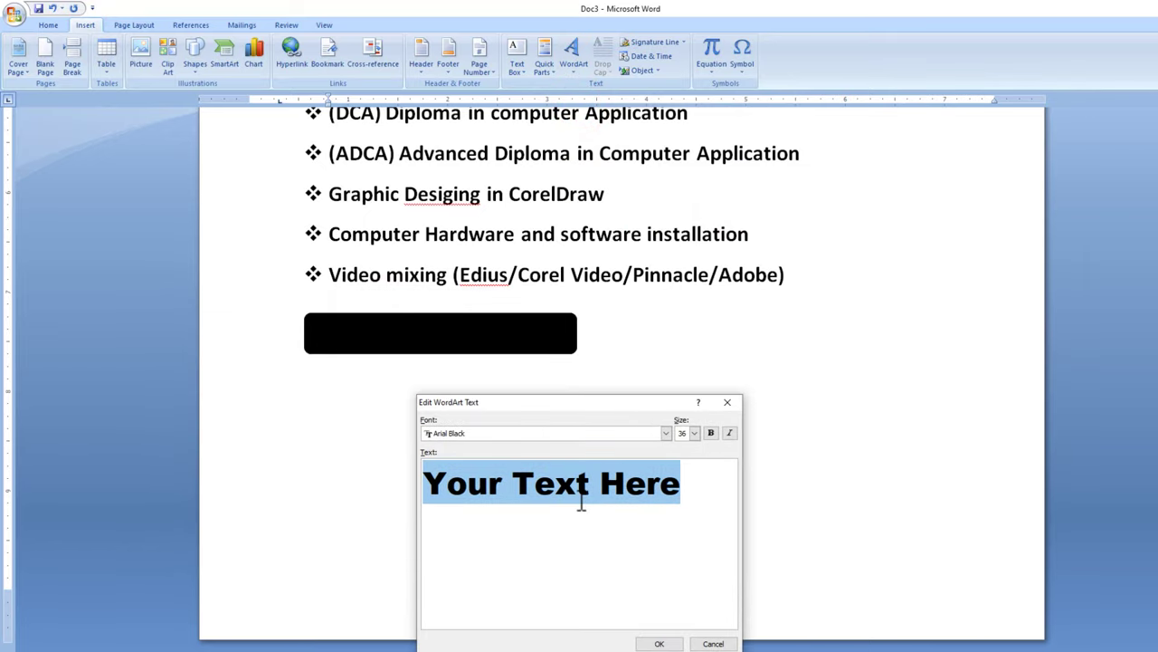
{"action": "type", "text": "Facility"}
{"action": "left_click", "coordinate": [658, 643]}
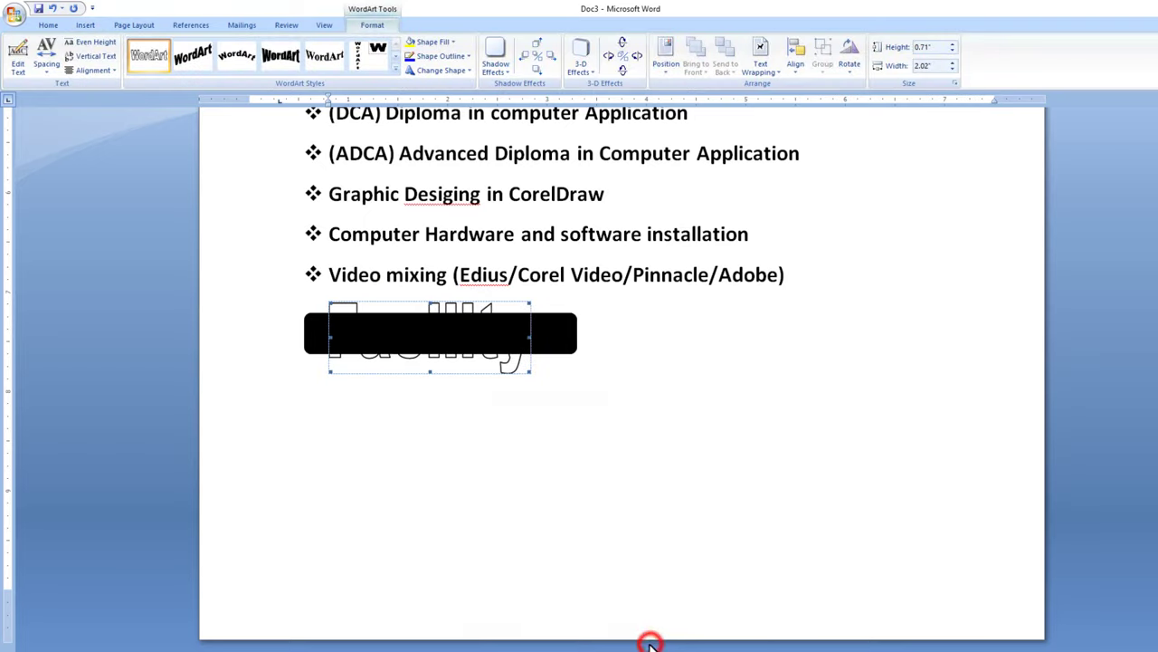
{"action": "left_click", "coordinate": [765, 79]}
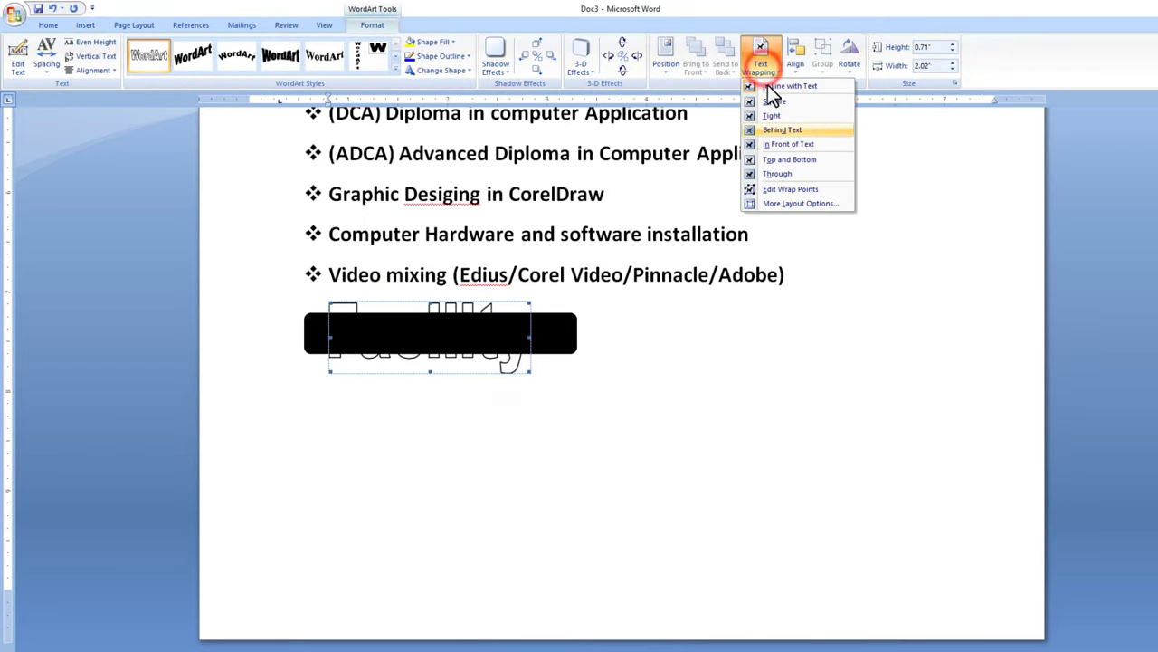
{"action": "left_click", "coordinate": [782, 144]}
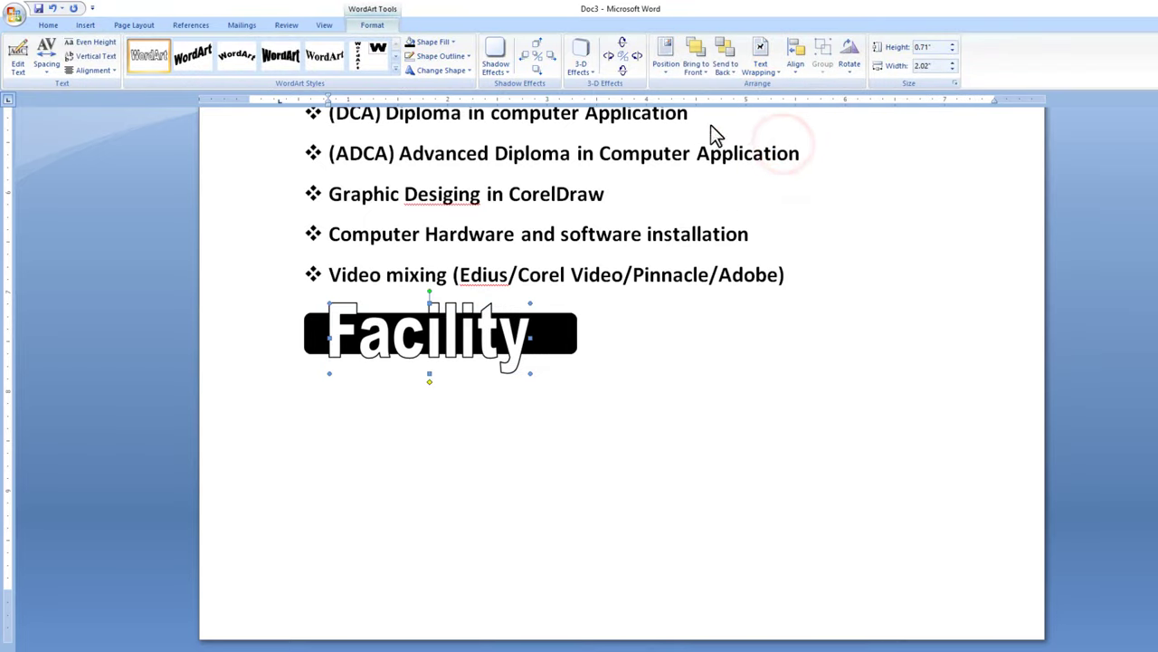
{"action": "left_click", "coordinate": [462, 57]}
{"action": "left_click", "coordinate": [441, 164]}
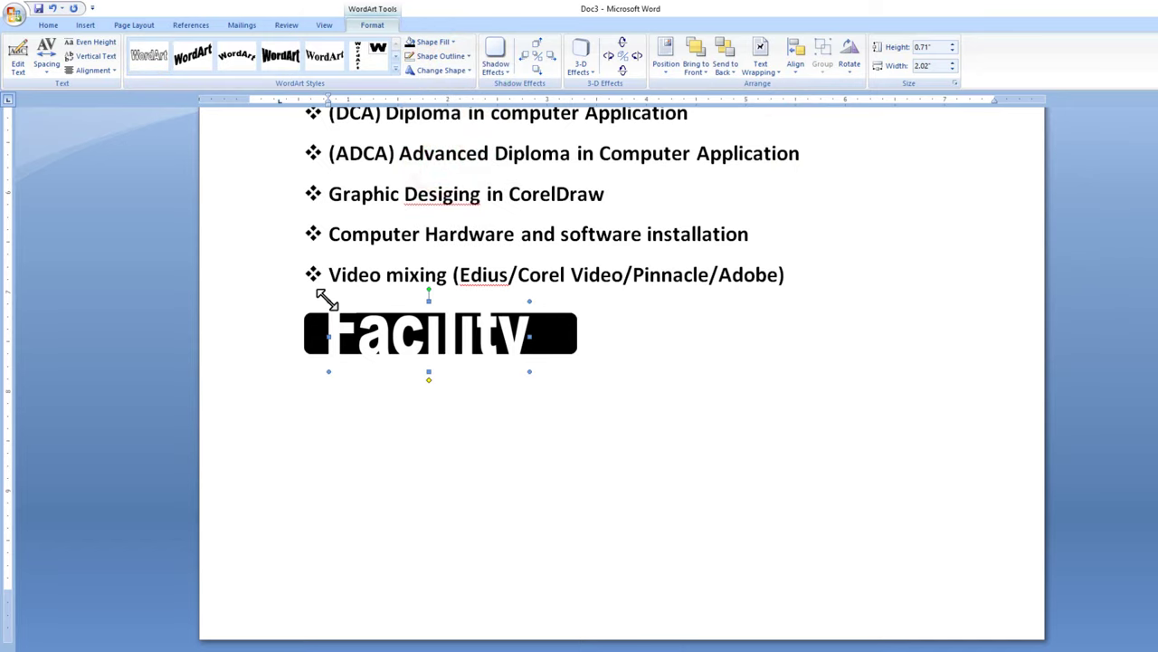
Shrink Facility onto the black box, narrow the box, and centre the text in it
{"action": "left_click_drag", "start_coordinate": [326, 299], "coordinate": [357, 354]}
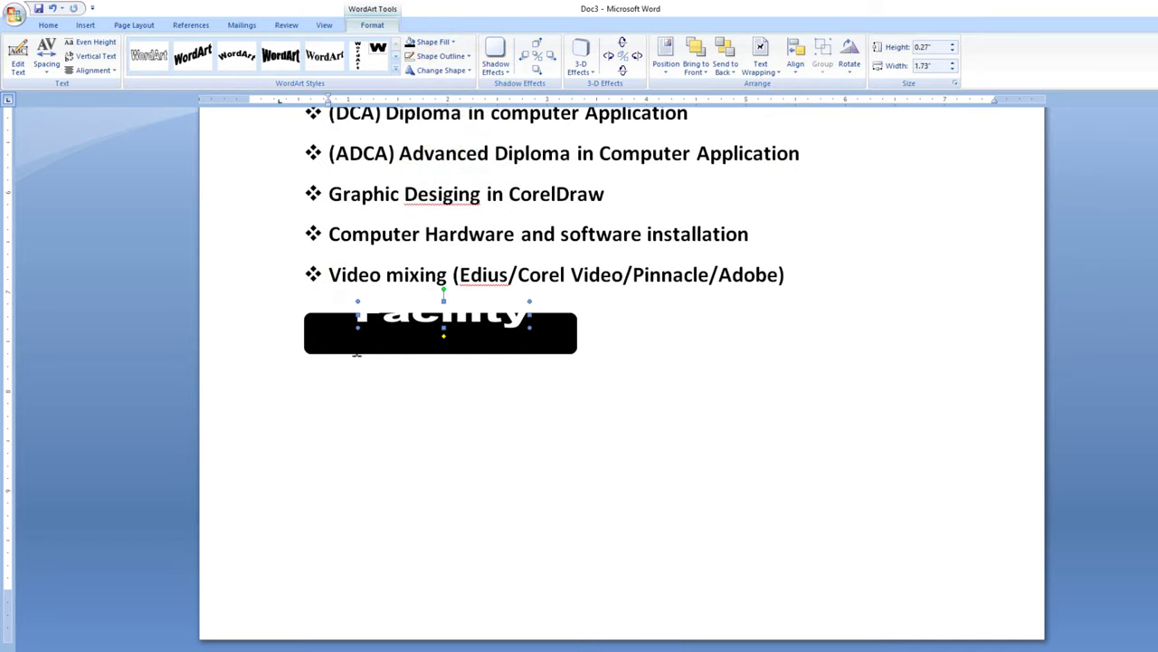
{"action": "left_click_drag", "start_coordinate": [403, 315], "coordinate": [372, 344]}
{"action": "left_click", "coordinate": [564, 336]}
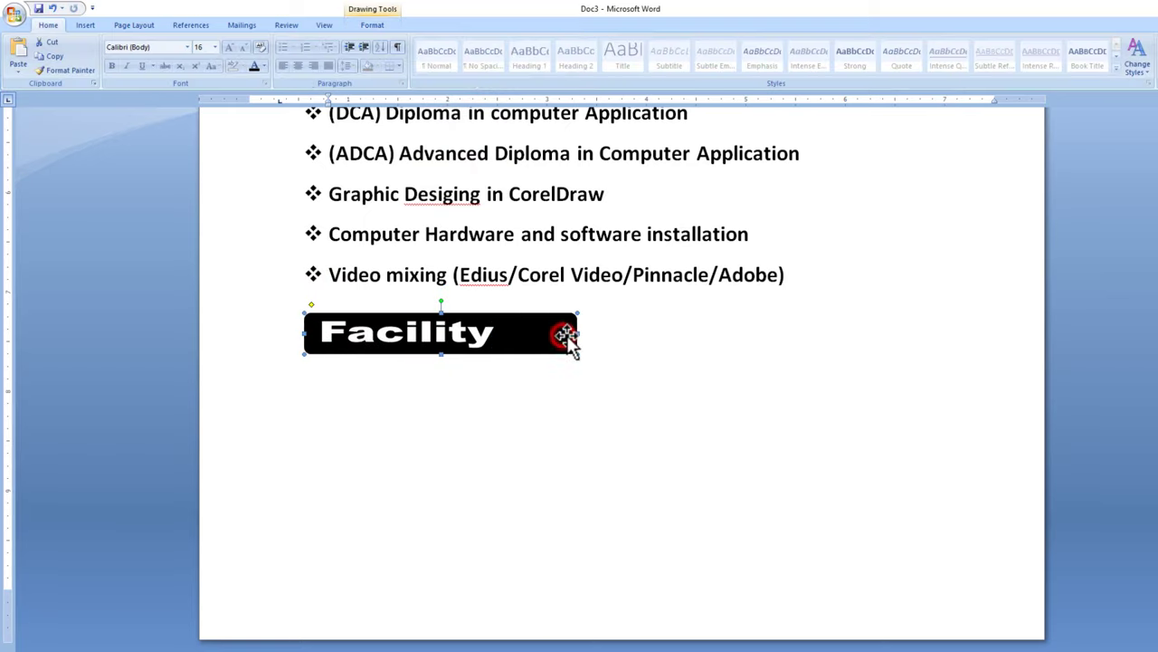
{"action": "left_click_drag", "start_coordinate": [578, 333], "coordinate": [512, 333]}
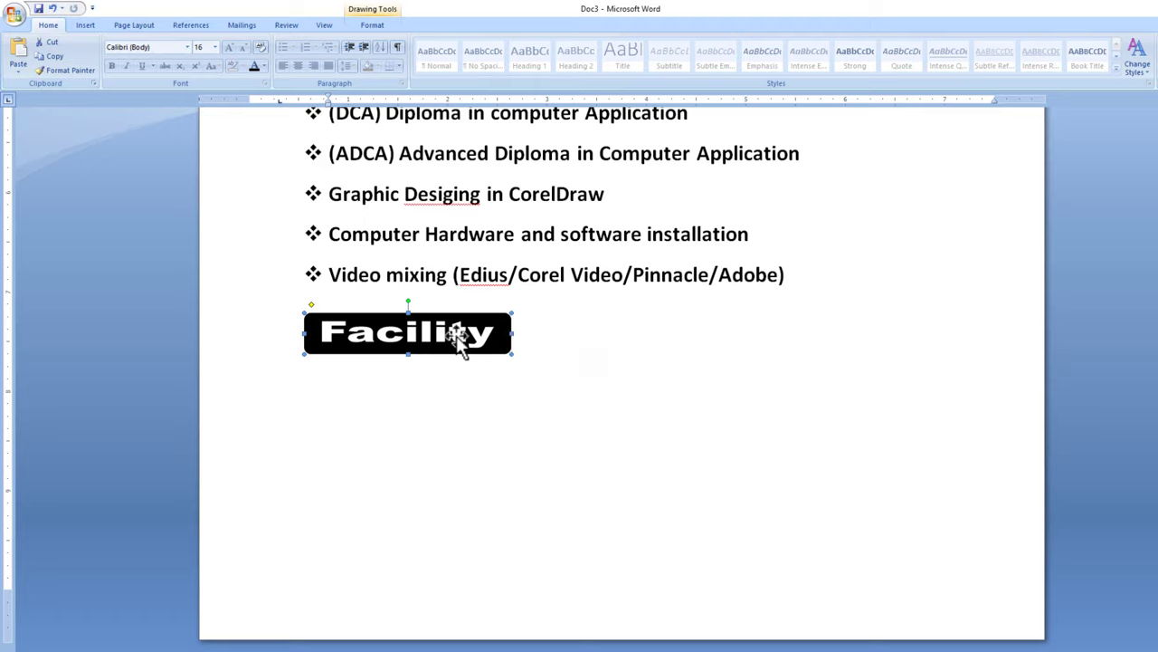
{"action": "left_click", "coordinate": [364, 336]}
{"action": "left_click", "coordinate": [321, 323]}
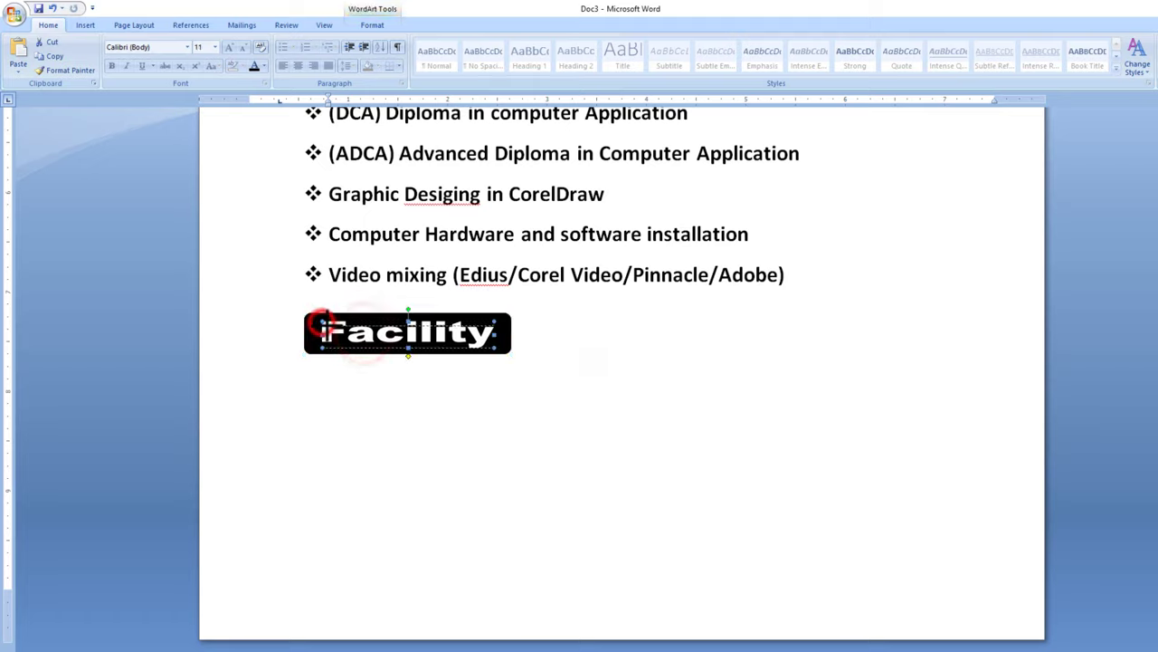
{"action": "mouse_move", "coordinate": [308, 312]}
{"action": "left_mouse_down"}
{"action": "mouse_move", "coordinate": [387, 349]}
{"action": "mouse_move", "coordinate": [366, 333]}
{"action": "left_mouse_up"}
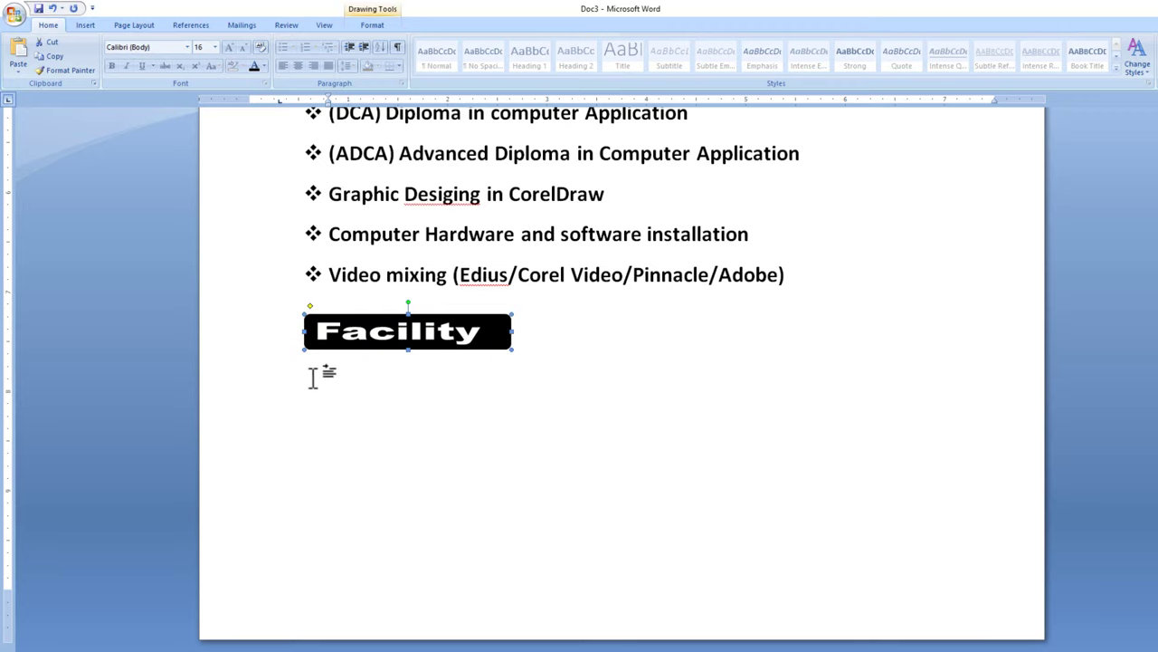
{"action": "left_click", "coordinate": [311, 374]}
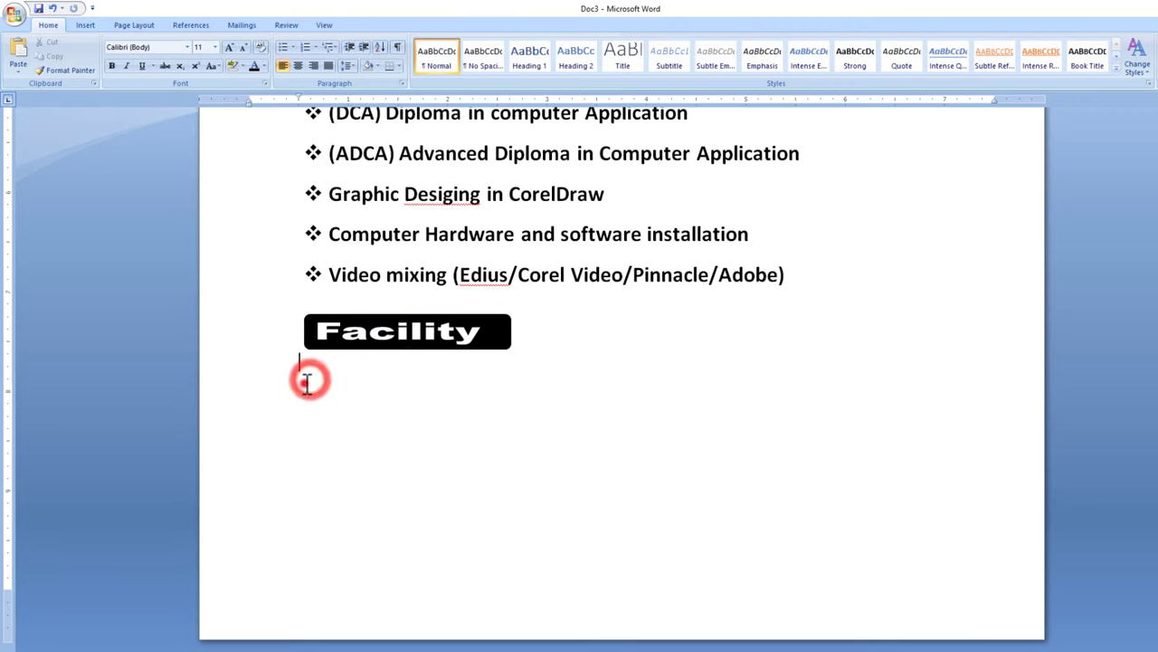
Start an arrow-bulleted line with reduced indent under the Facility banner
{"action": "double_click", "coordinate": [307, 382]}
{"action": "left_click", "coordinate": [293, 47]}
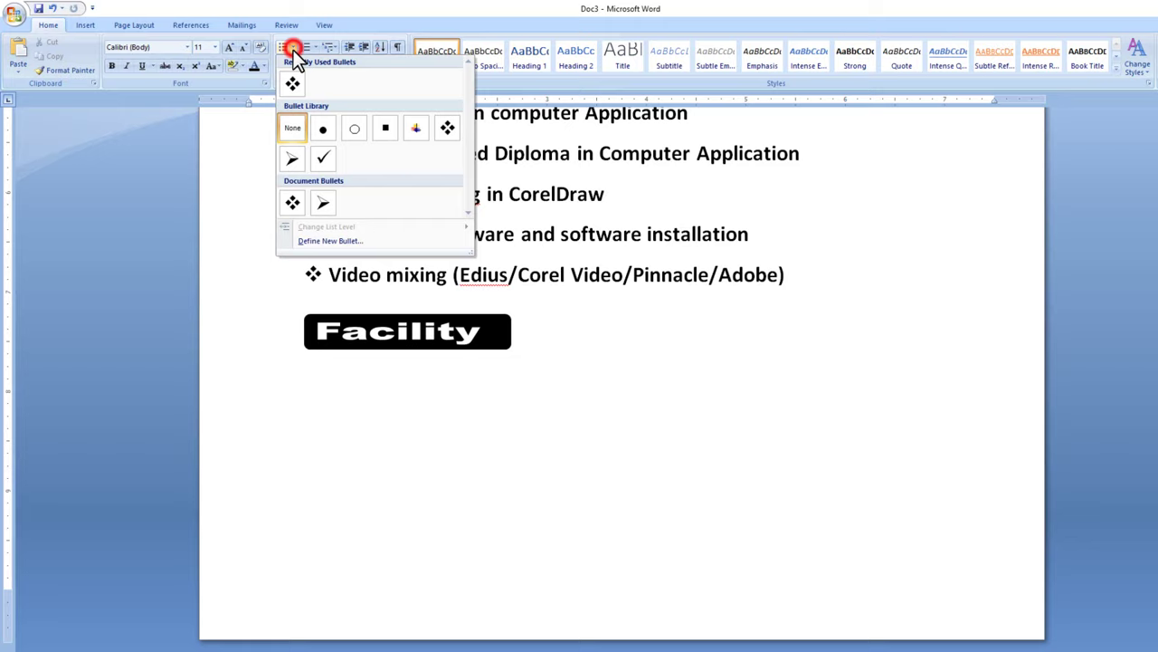
{"action": "left_click", "coordinate": [292, 160]}
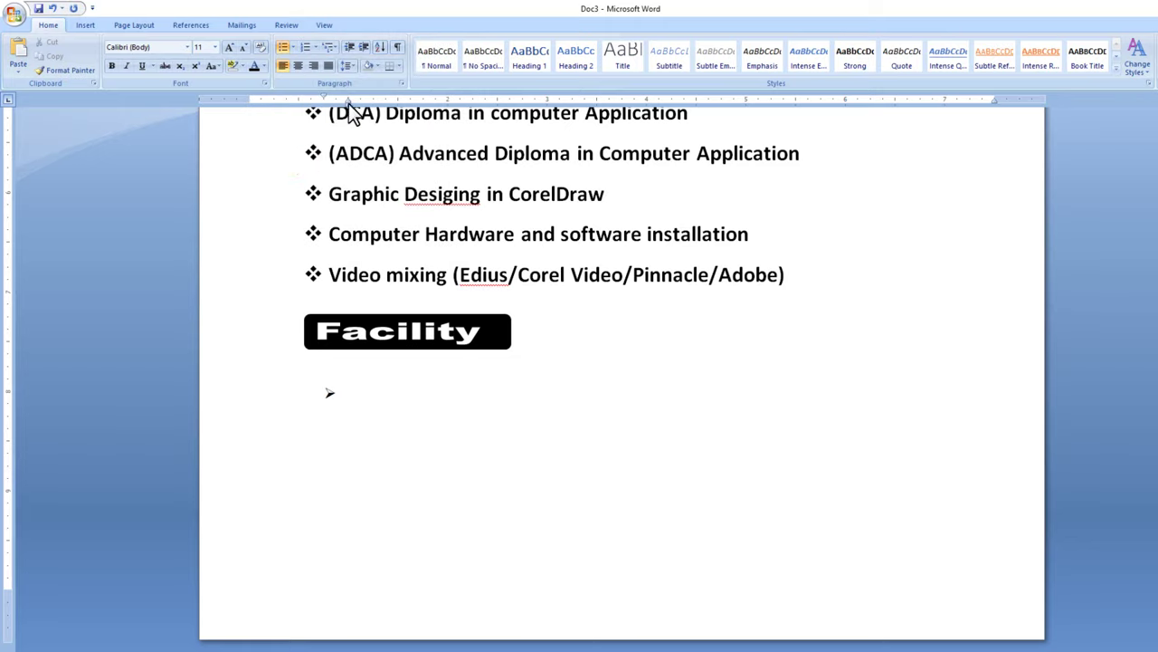
{"action": "left_click_drag", "start_coordinate": [349, 101], "coordinate": [329, 101]}
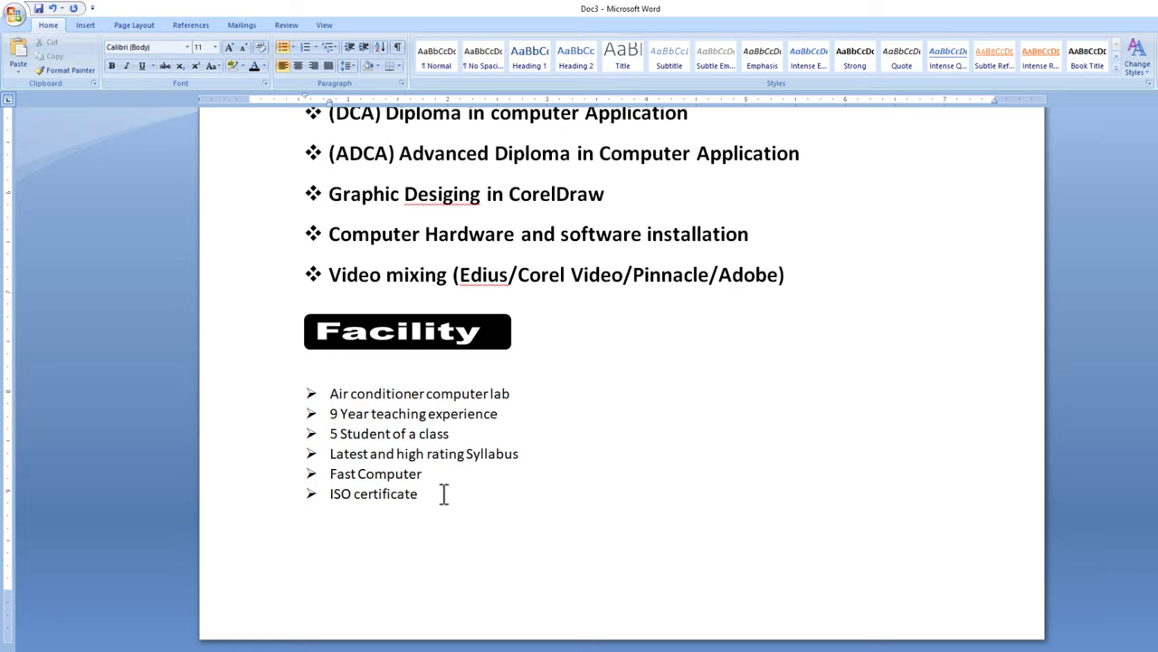
Make the six Facility items bold at 16 pt and remove the blank line above them
{"action": "left_click_drag", "start_coordinate": [447, 498], "coordinate": [329, 393]}
{"action": "left_click", "coordinate": [111, 66]}
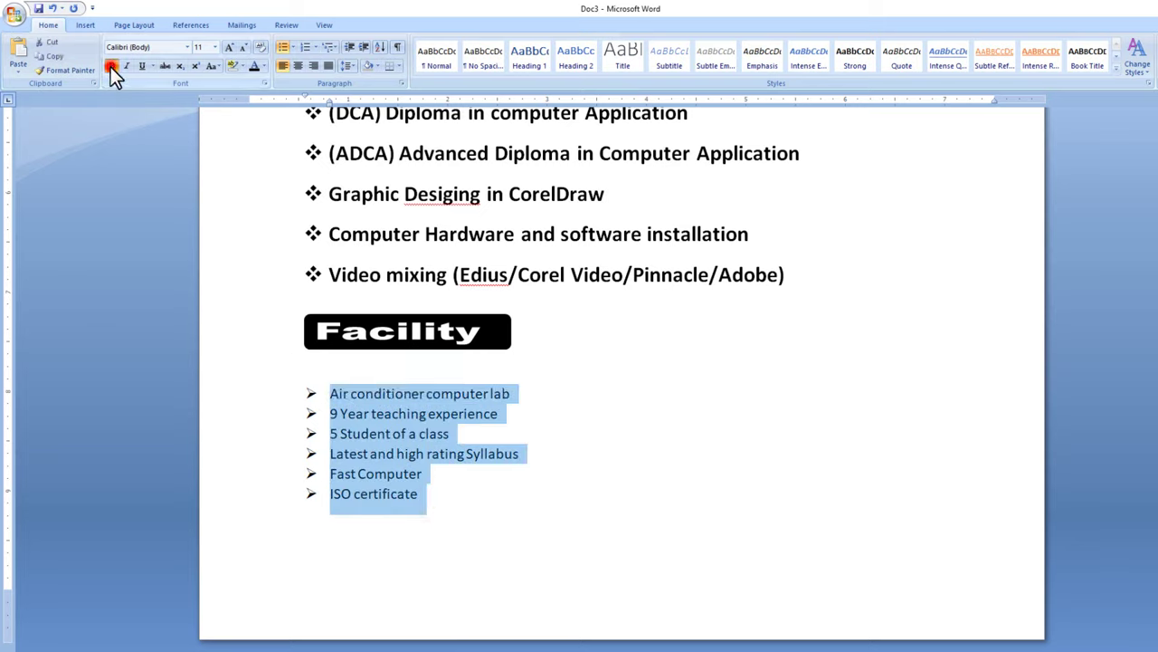
{"action": "left_click", "coordinate": [229, 47]}
{"action": "left_click", "coordinate": [230, 47]}
{"action": "left_click", "coordinate": [230, 47]}
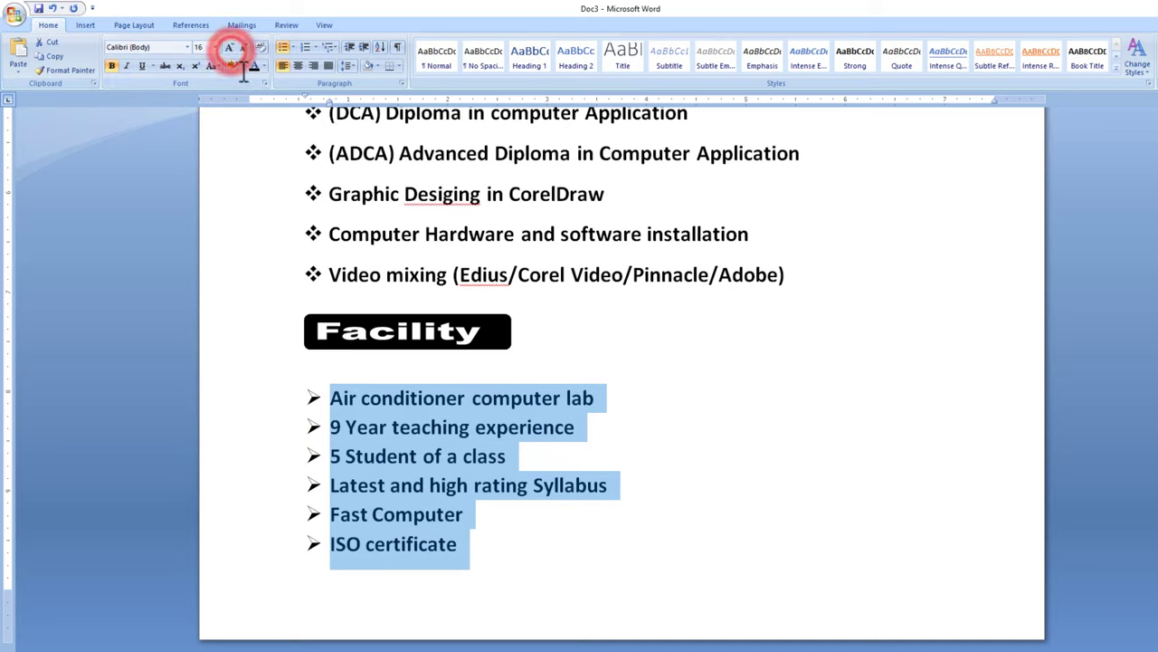
{"action": "left_click", "coordinate": [470, 544]}
{"action": "left_click", "coordinate": [326, 367]}
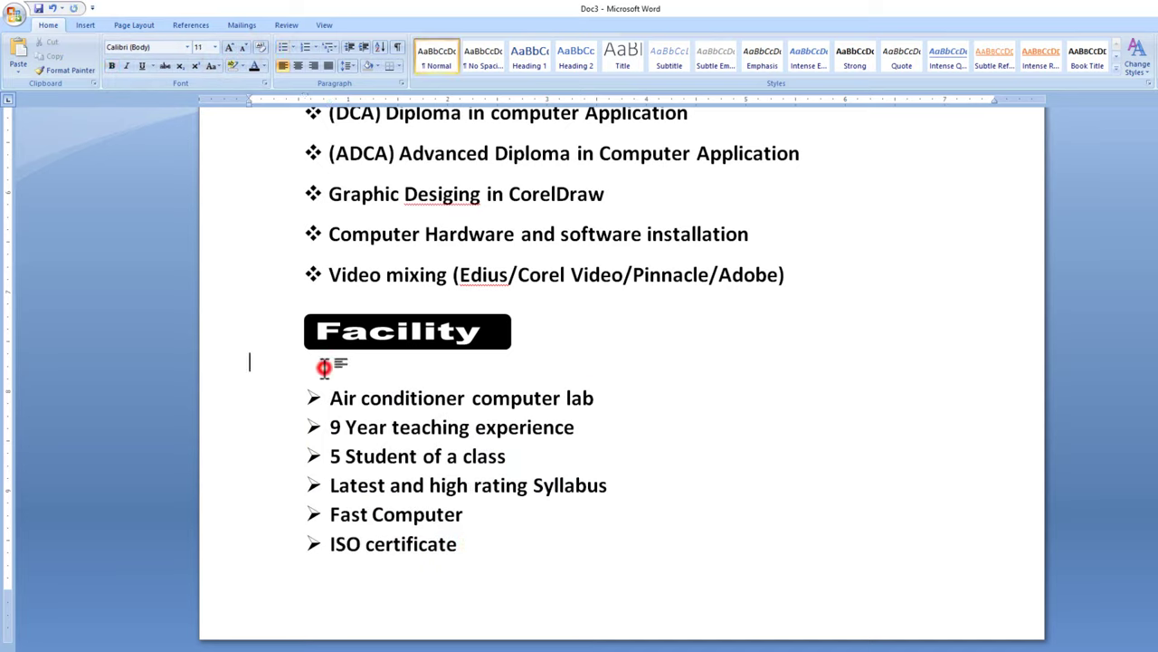
{"action": "key", "text": "BackSpace"}
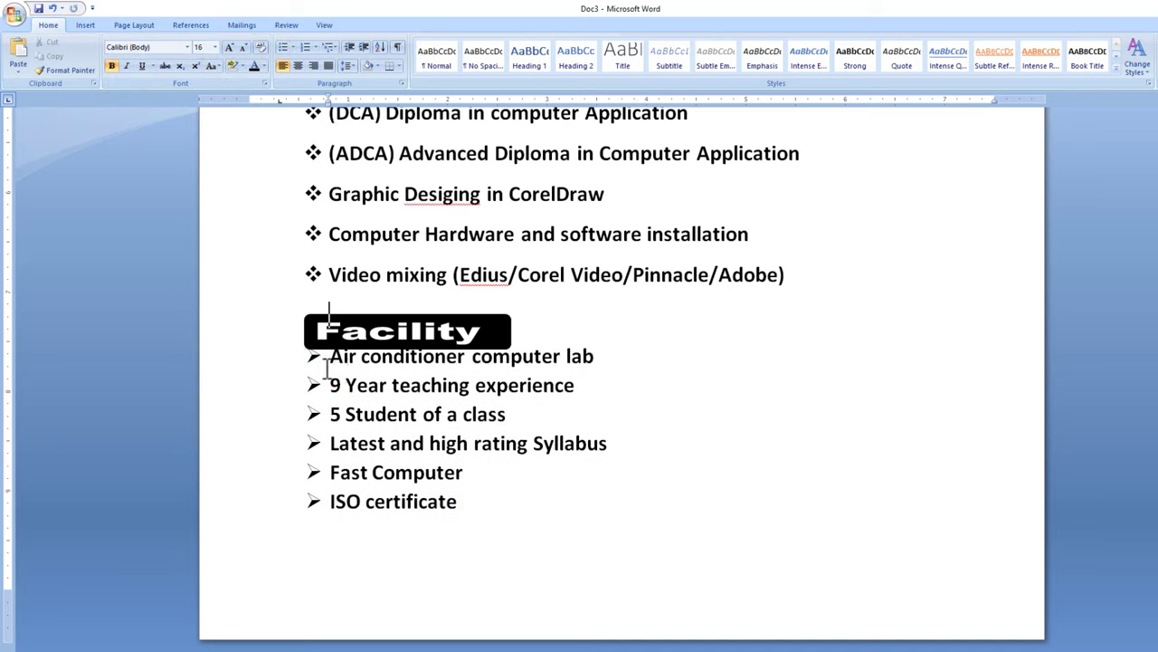
{"action": "left_click", "coordinate": [323, 317]}
{"action": "left_click", "coordinate": [522, 493]}
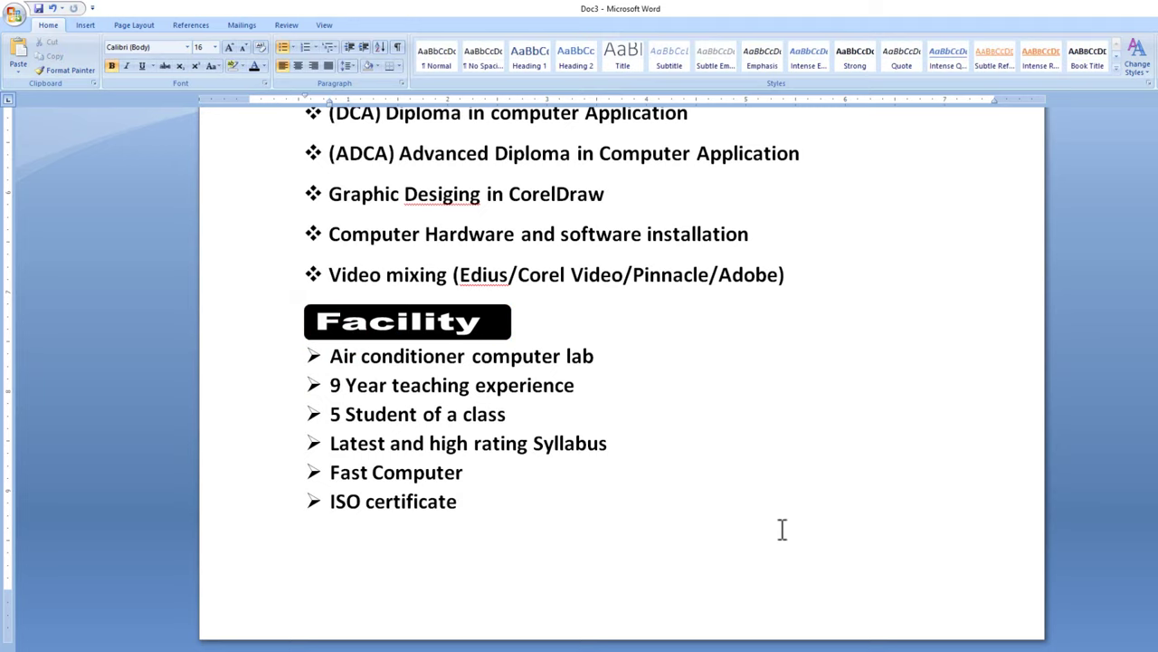
Draw a full-width black box with no outline along the bottom of the page
{"action": "left_click", "coordinate": [90, 25]}
{"action": "left_click", "coordinate": [193, 71]}
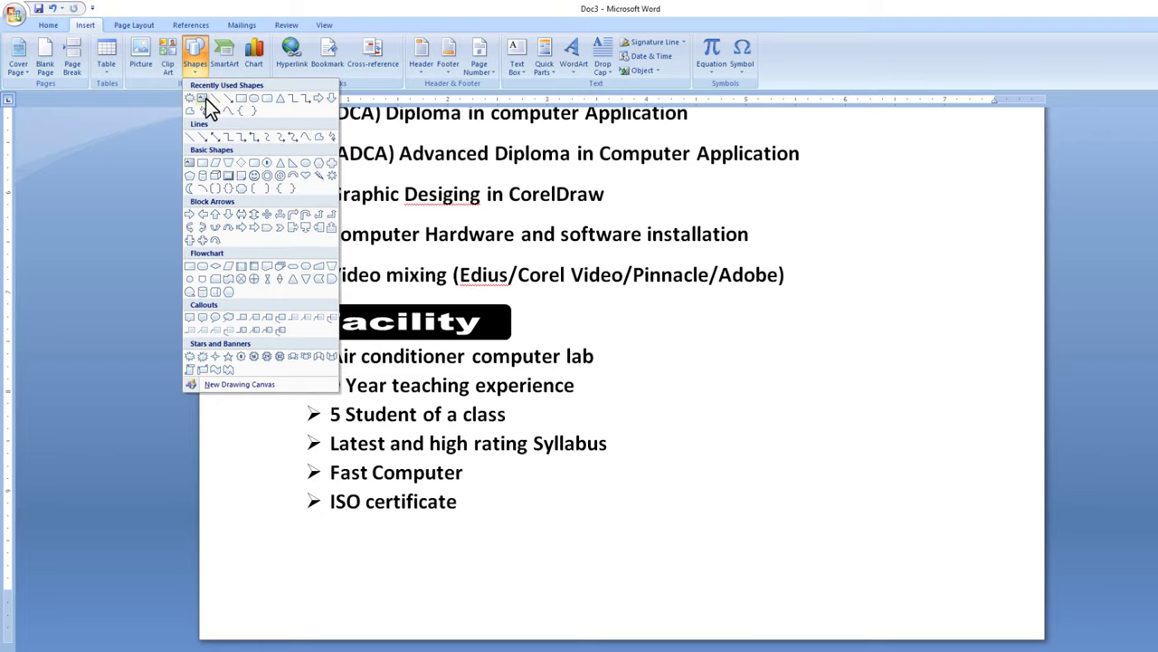
{"action": "left_click", "coordinate": [204, 98]}
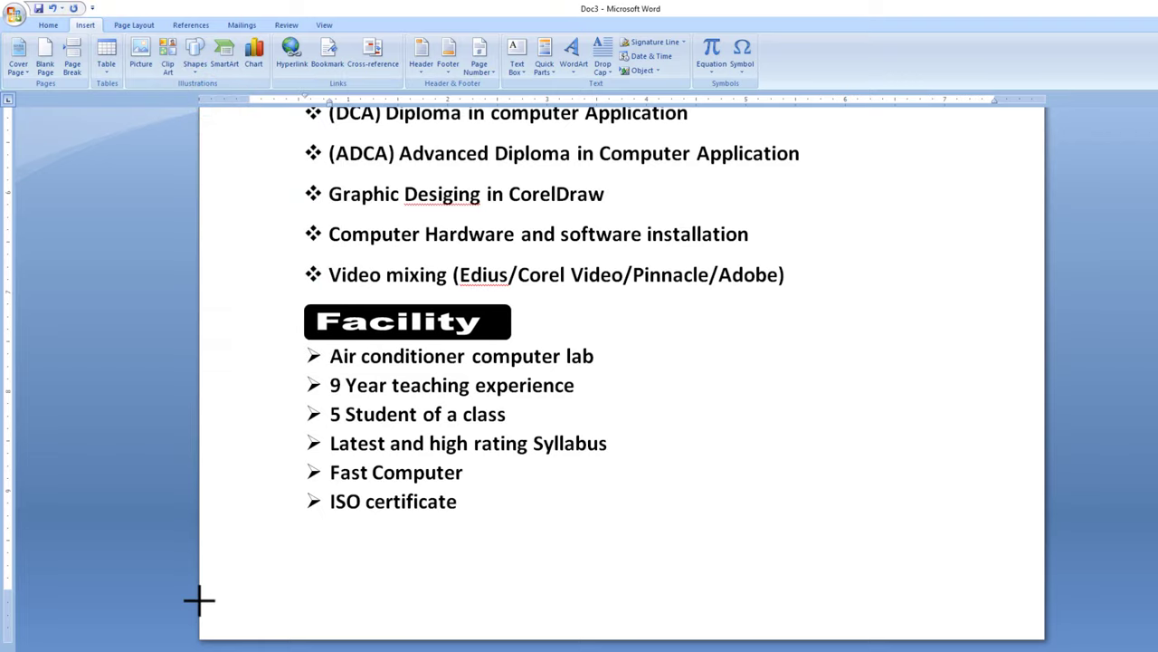
{"action": "left_click_drag", "start_coordinate": [199, 599], "coordinate": [1045, 638]}
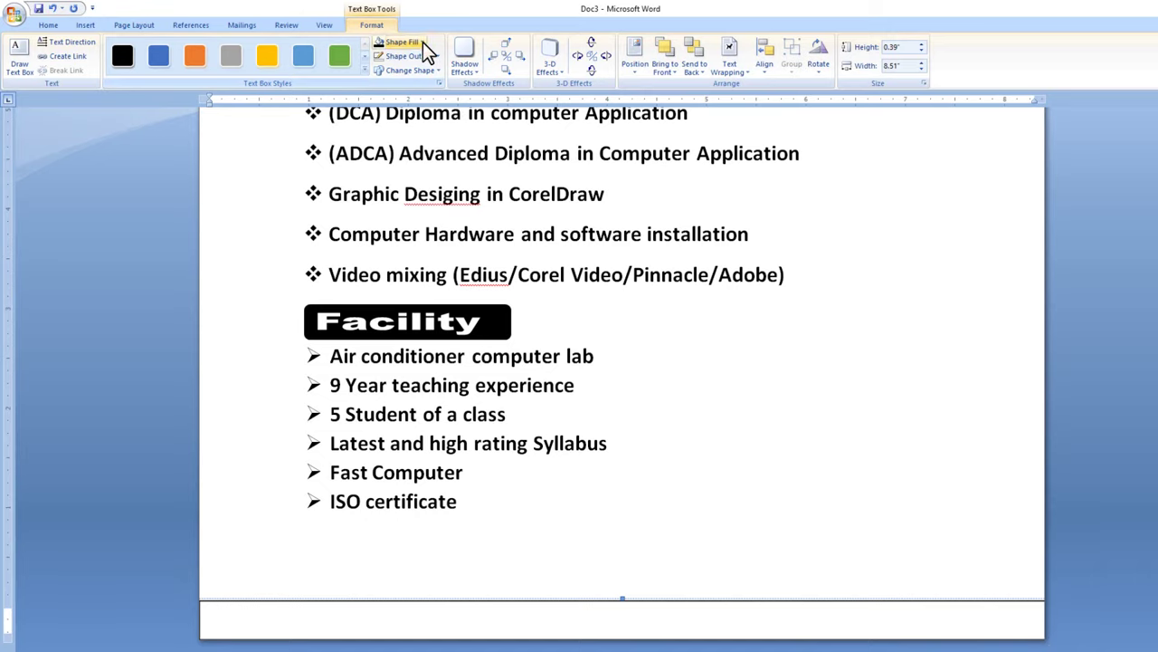
{"action": "left_click", "coordinate": [422, 41]}
{"action": "left_click", "coordinate": [387, 68]}
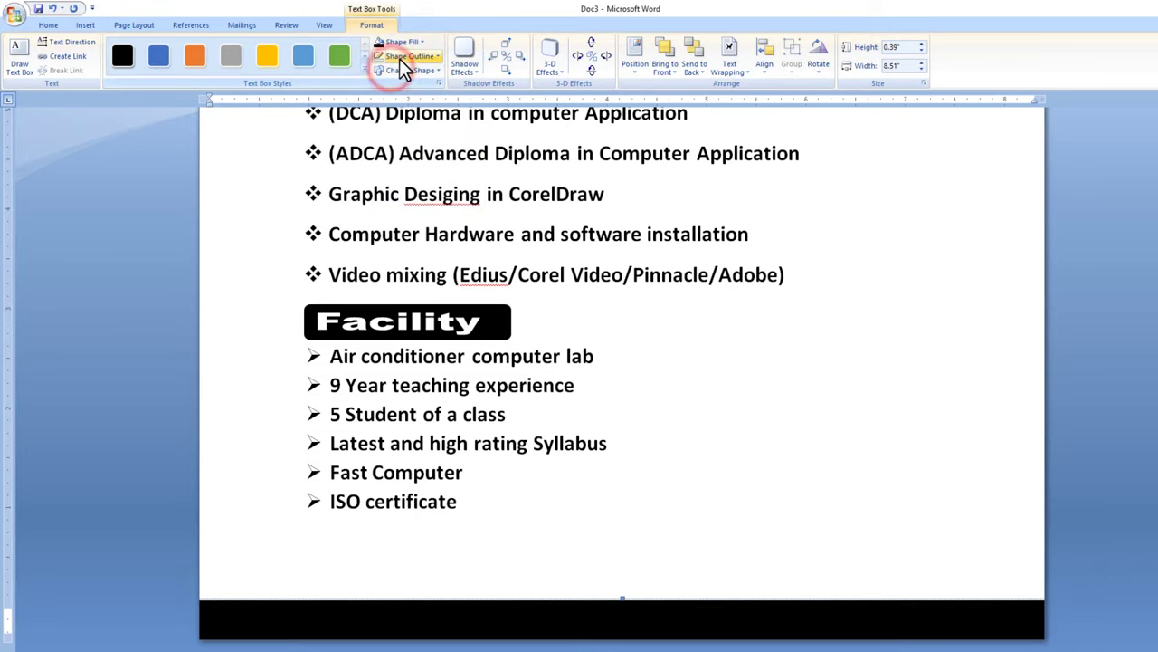
{"action": "left_click", "coordinate": [399, 59]}
{"action": "left_click", "coordinate": [408, 170]}
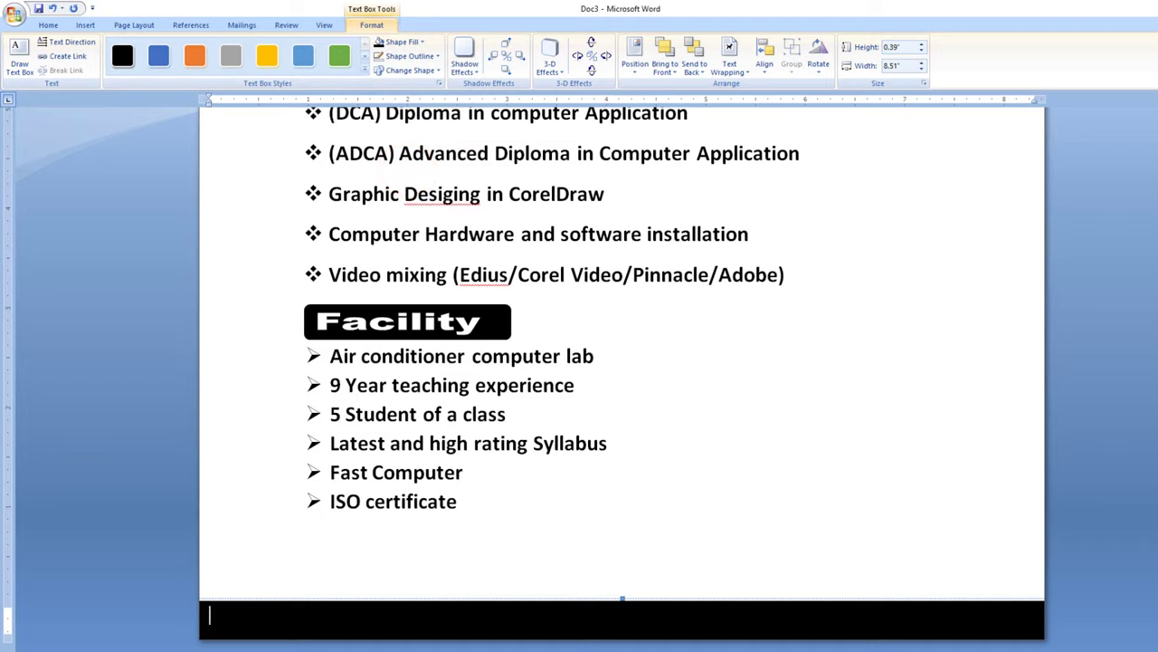
Centre the footer's Join Now contact text, make it bold and enlarge it past 18 pt
{"action": "left_click", "coordinate": [651, 599]}
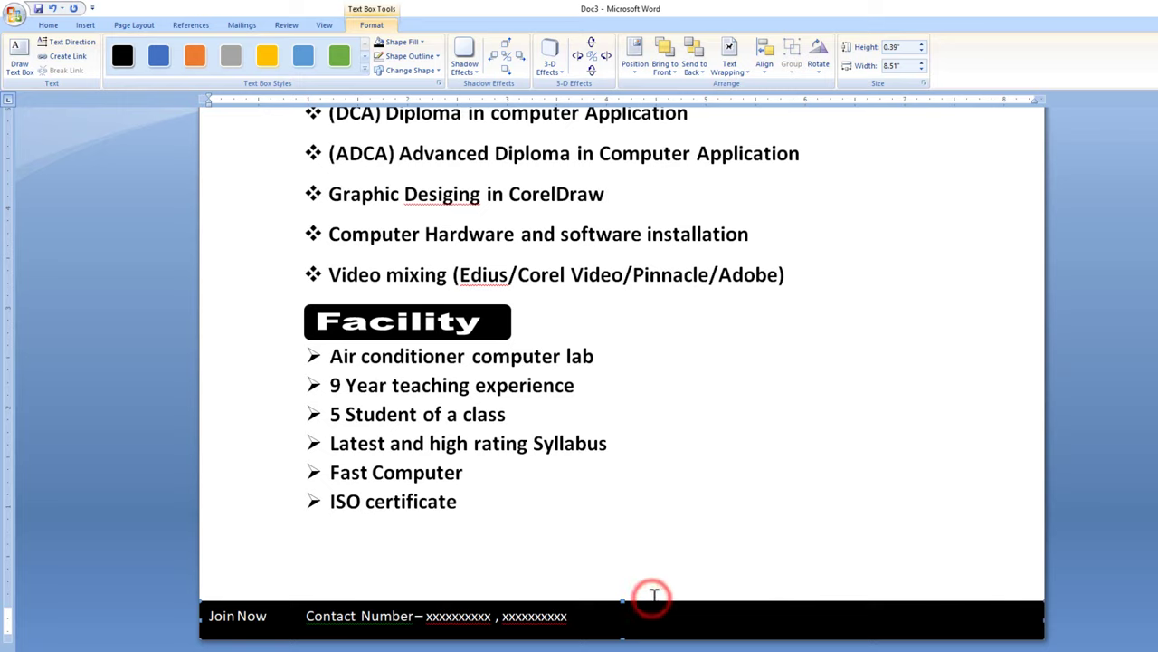
{"action": "left_click", "coordinate": [48, 24]}
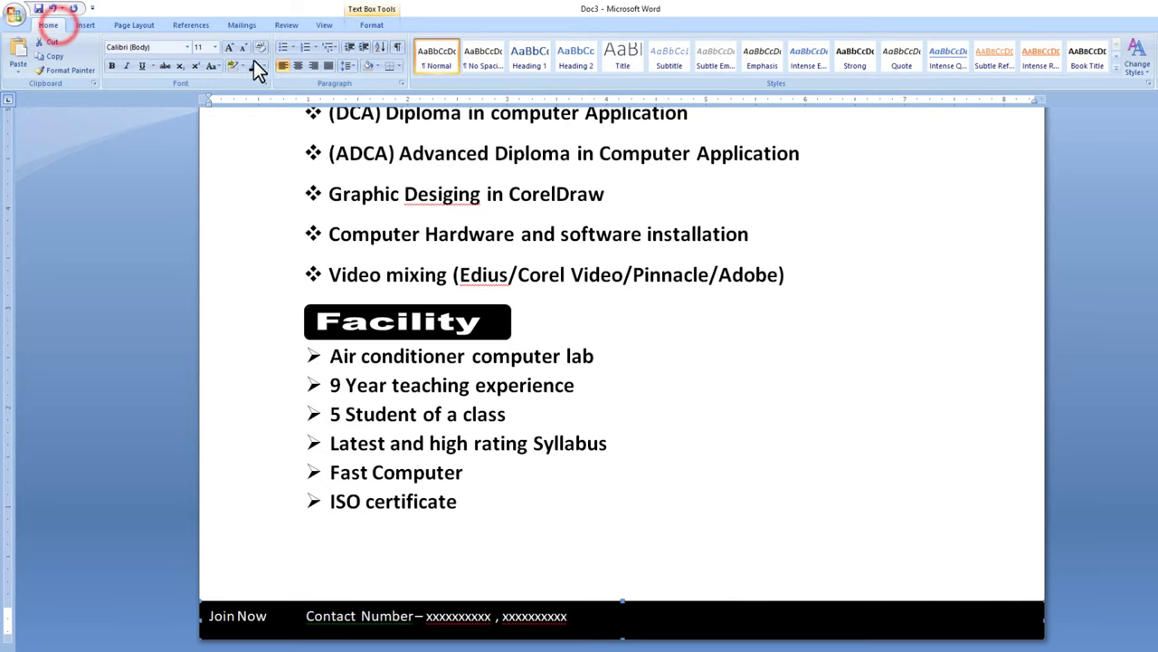
{"action": "left_click", "coordinate": [297, 65]}
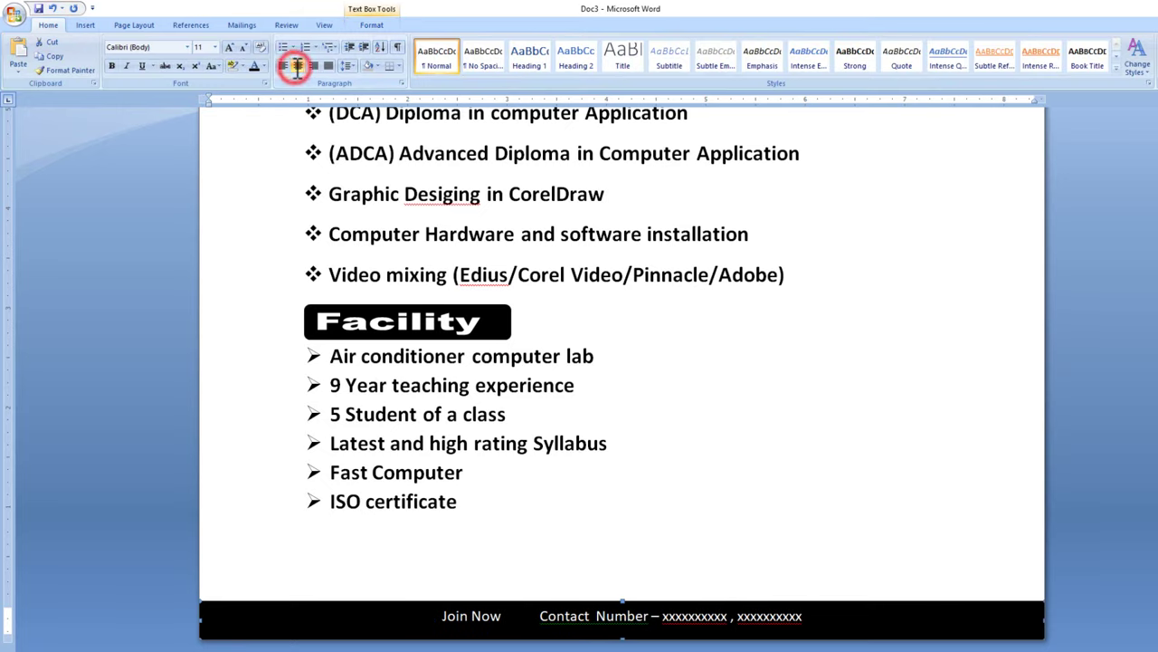
{"action": "left_click", "coordinate": [226, 50]}
{"action": "left_click", "coordinate": [226, 50]}
{"action": "left_click", "coordinate": [227, 50]}
{"action": "left_click", "coordinate": [227, 49]}
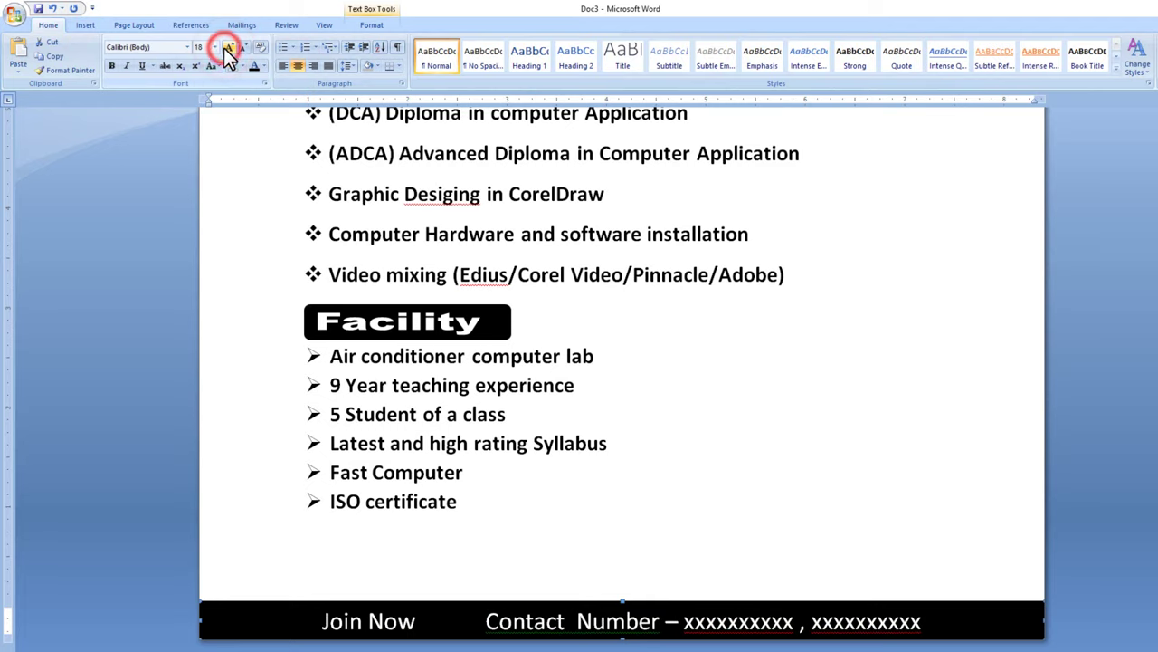
{"action": "left_click", "coordinate": [114, 67]}
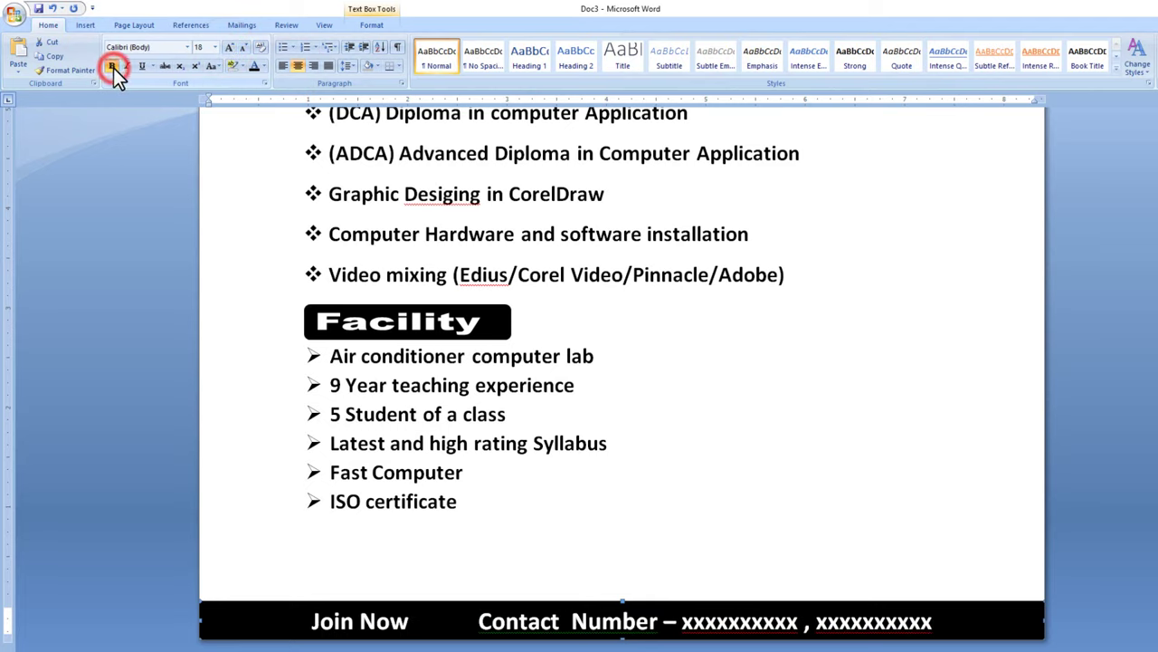
{"action": "left_click", "coordinate": [229, 50]}
{"action": "left_click", "coordinate": [585, 203]}
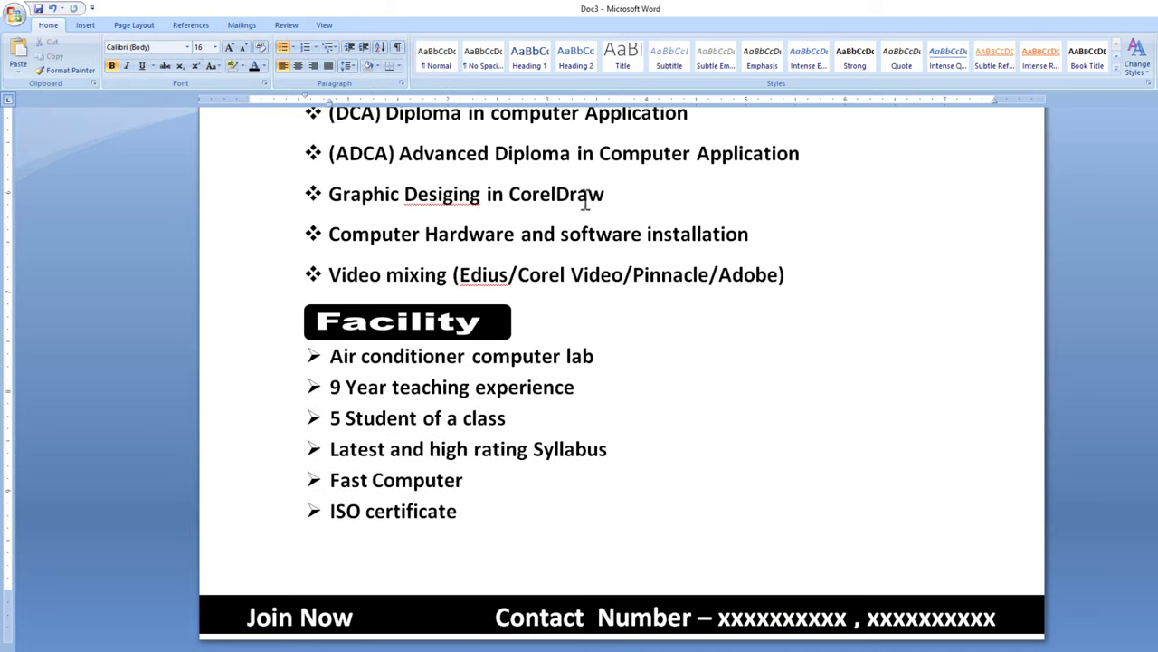
{"action": "left_click", "coordinate": [324, 26]}
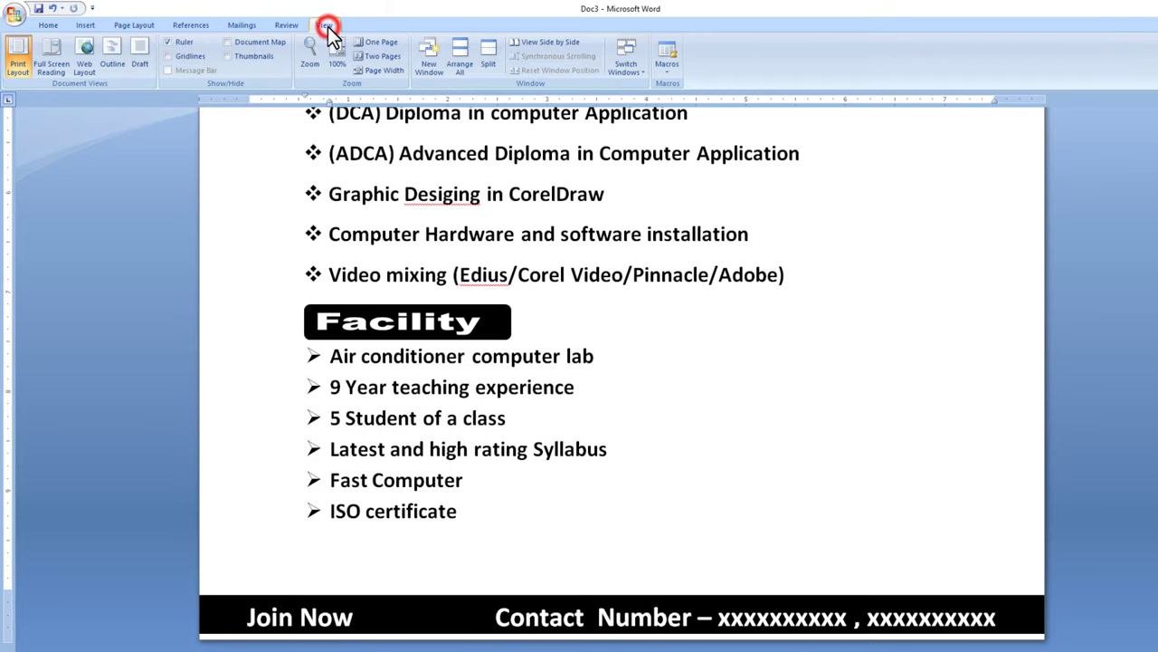
{"action": "left_click", "coordinate": [380, 44]}
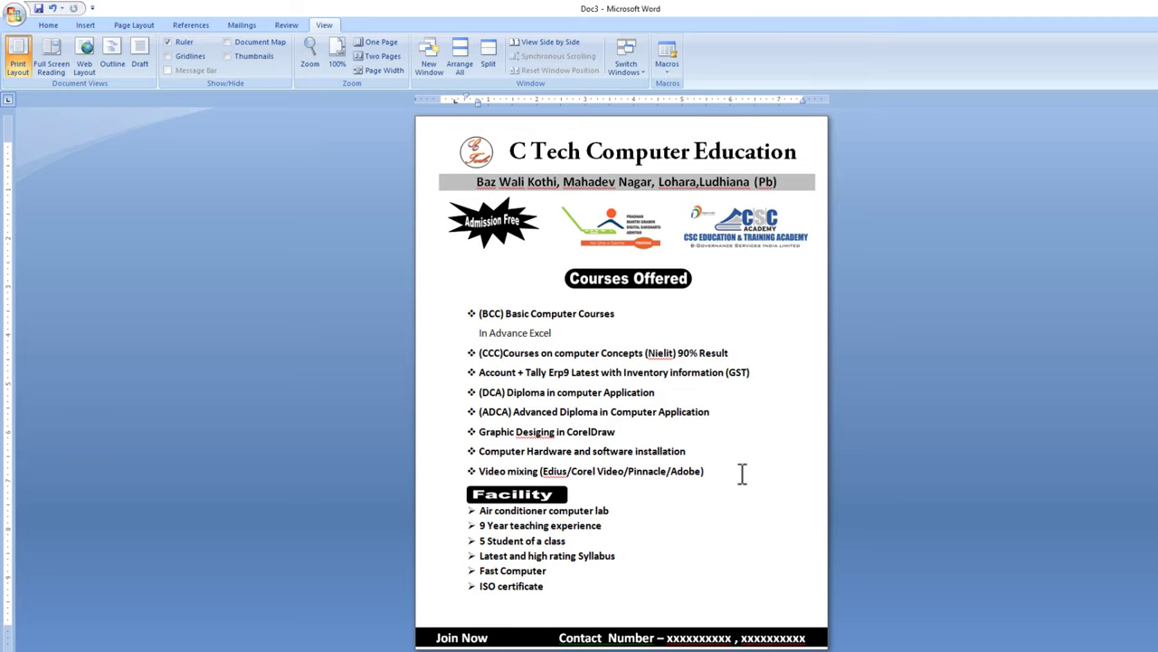
{"action": "scroll", "coordinate": [742, 474], "scroll_direction": "up", "scroll_amount": 1, "text": "ctrl"}
{"action": "scroll", "coordinate": [742, 474], "scroll_direction": "up", "scroll_amount": 1}
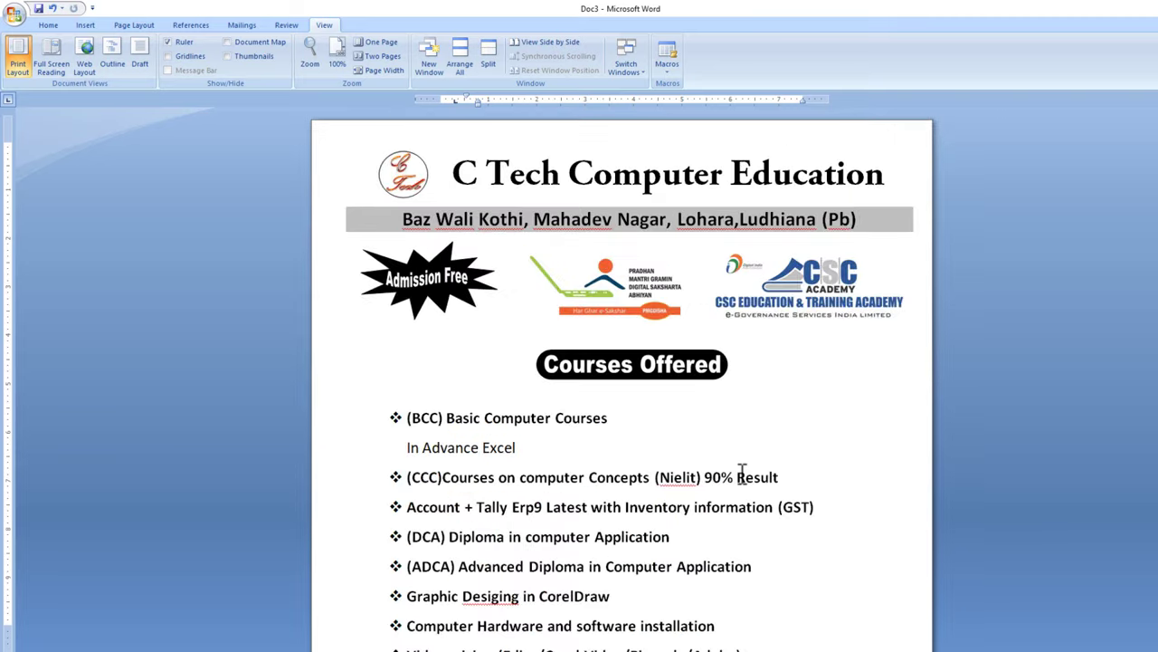
{"action": "scroll", "coordinate": [742, 473], "scroll_direction": "up", "scroll_amount": 1, "text": "ctrl"}
{"action": "scroll", "coordinate": [742, 473], "scroll_direction": "down", "scroll_amount": 3}
{"action": "scroll", "coordinate": [742, 473], "scroll_direction": "down", "scroll_amount": 3}
{"action": "scroll", "coordinate": [742, 474], "scroll_direction": "up", "scroll_amount": 1, "text": "ctrl"}
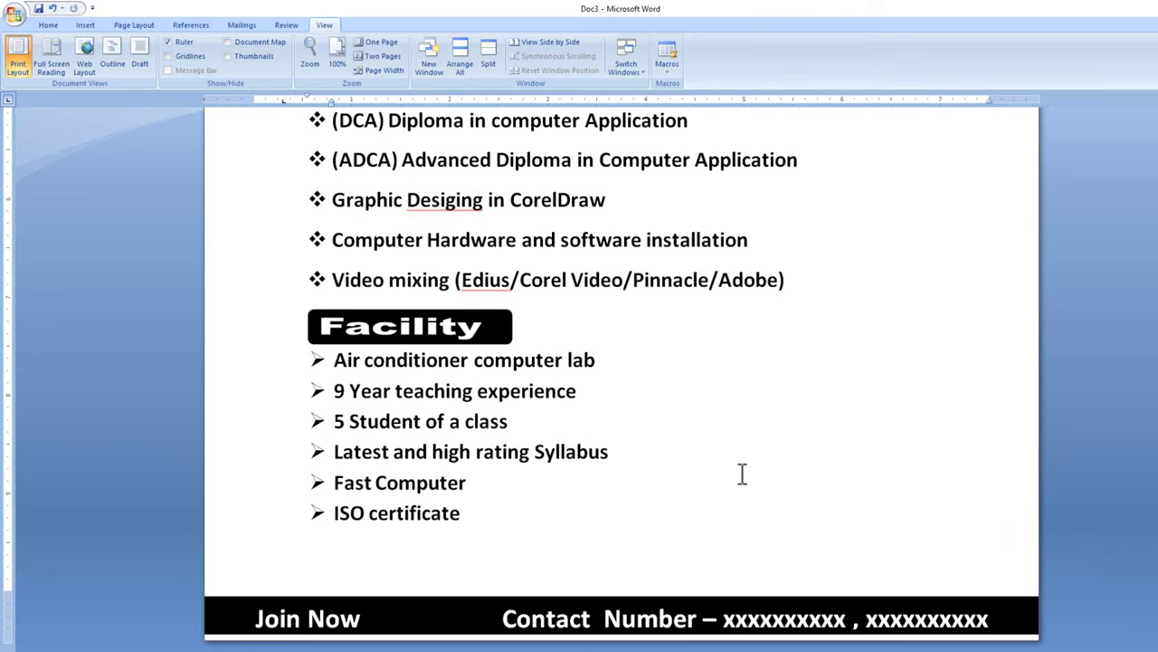
Insert the classroom photo from file into the flyer
{"action": "left_click", "coordinate": [86, 25]}
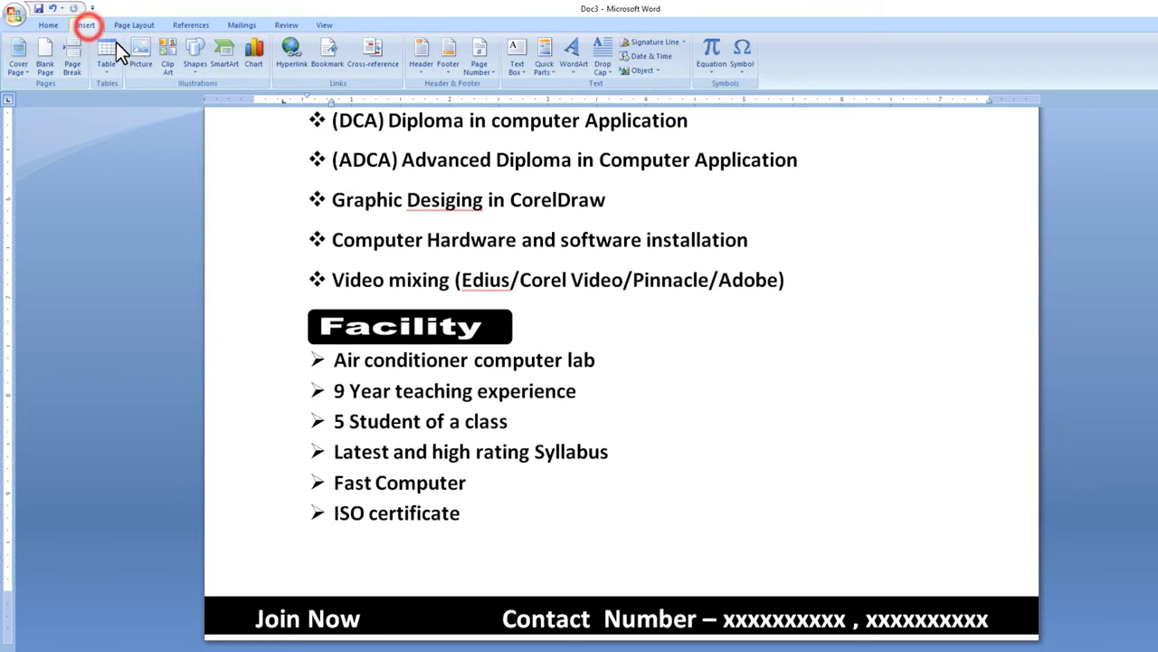
{"action": "left_click", "coordinate": [144, 58]}
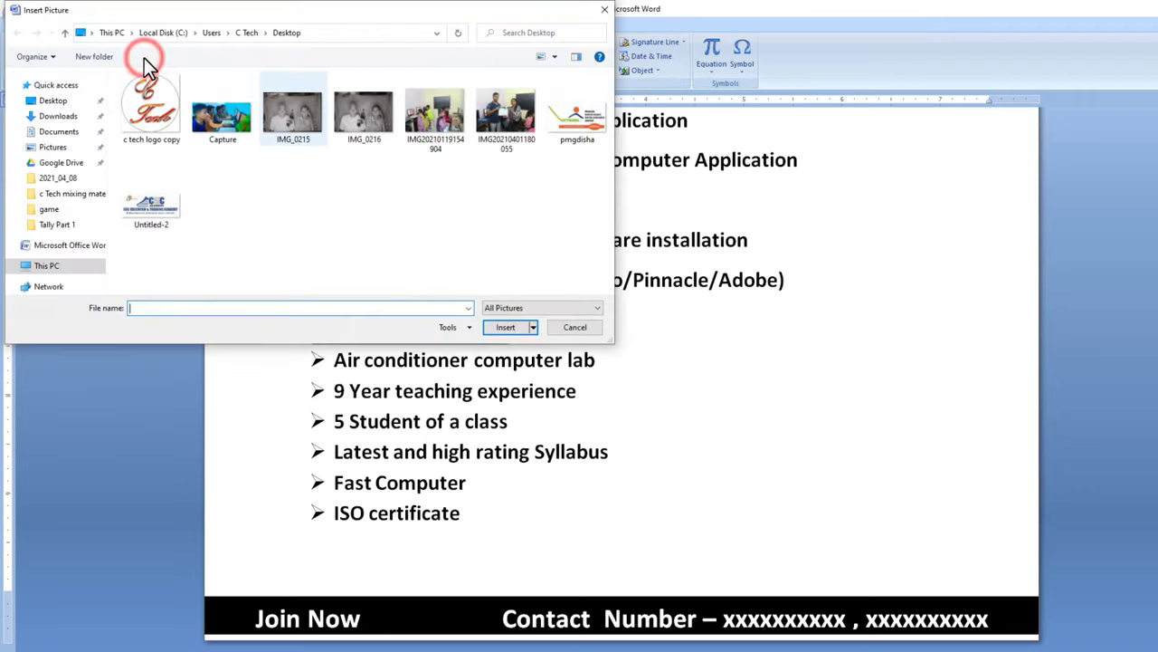
{"action": "left_click", "coordinate": [448, 129]}
{"action": "left_click", "coordinate": [503, 328]}
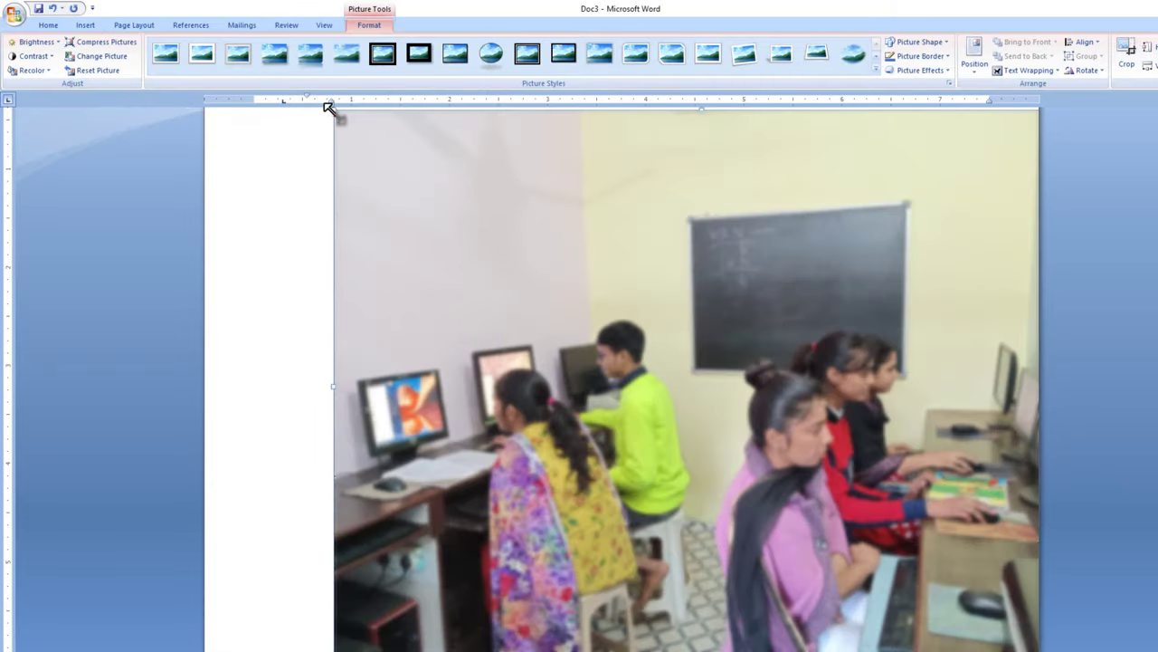
Shrink the photo, set it In Front of Text, and move it beside the Video mixing line
{"action": "left_click", "coordinate": [330, 110]}
{"action": "left_click_drag", "start_coordinate": [873, 549], "coordinate": [881, 553]}
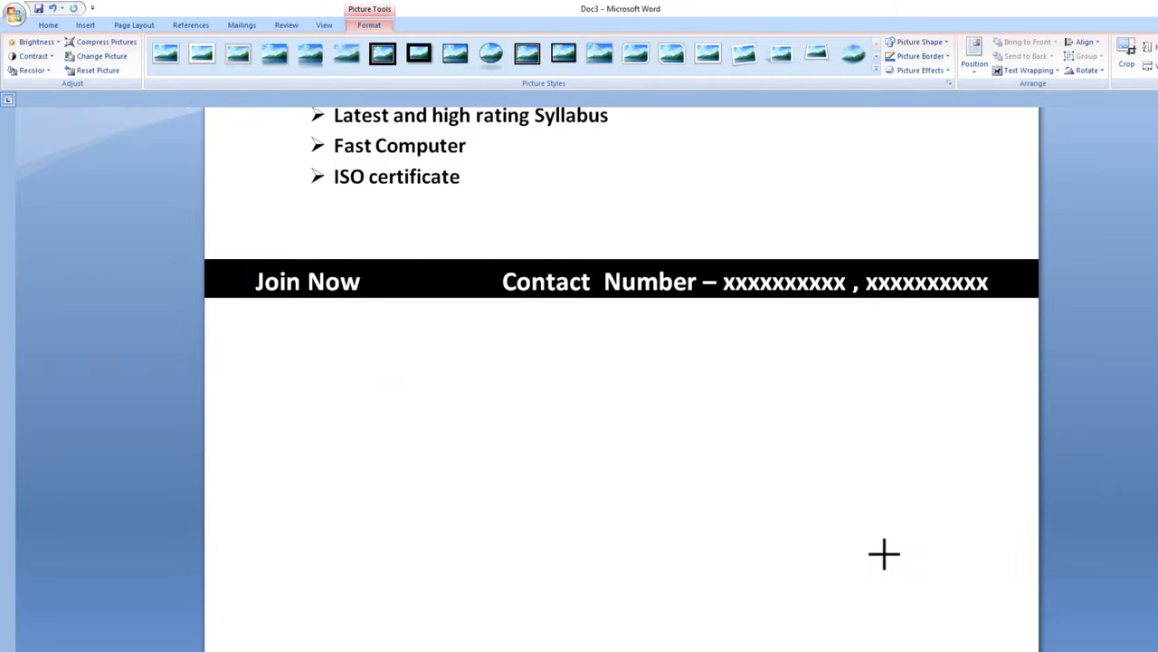
{"action": "scroll", "coordinate": [817, 455], "scroll_direction": "up", "scroll_amount": 5}
{"action": "scroll", "coordinate": [818, 456], "scroll_direction": "up", "scroll_amount": 3}
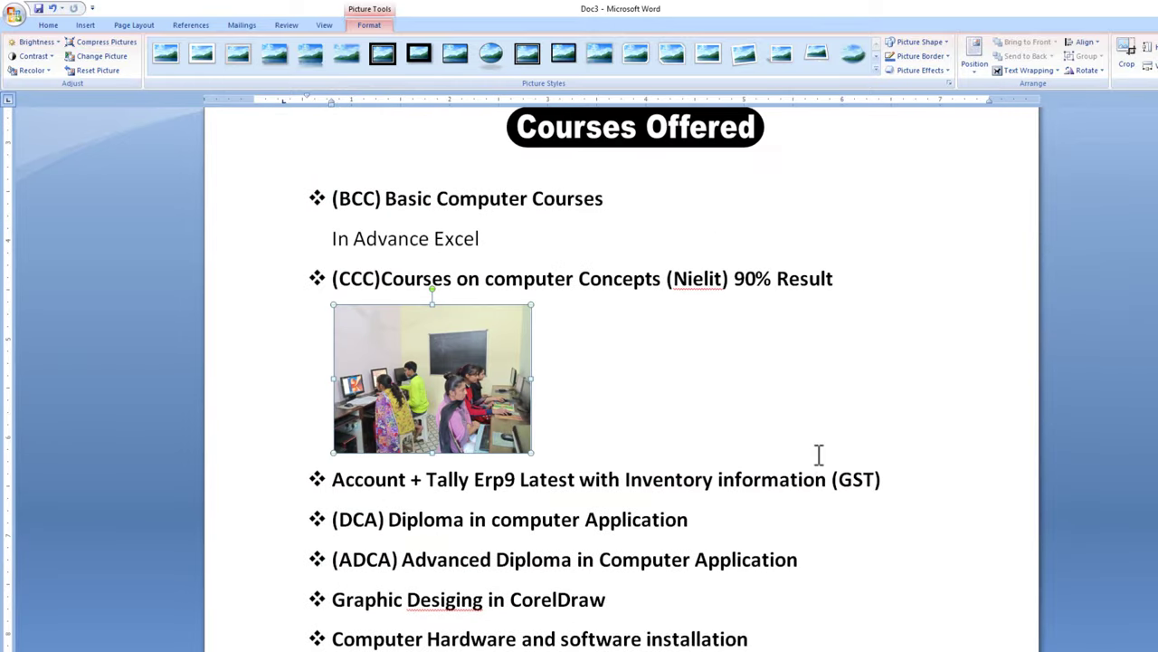
{"action": "left_click", "coordinate": [1027, 70]}
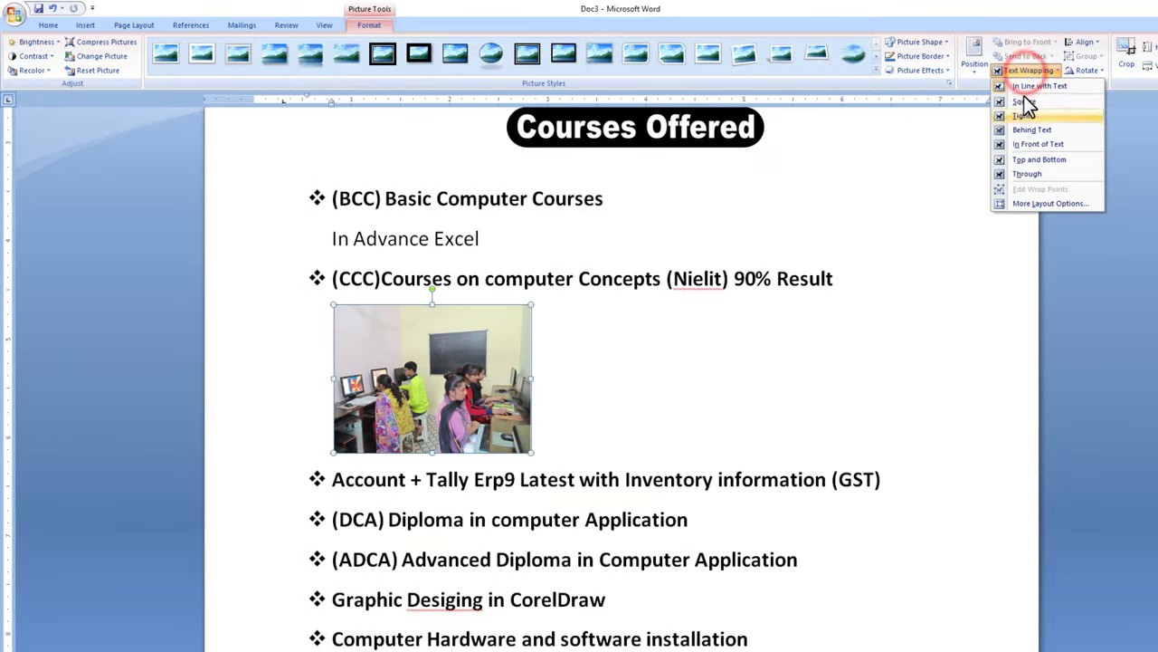
{"action": "left_click", "coordinate": [1023, 144]}
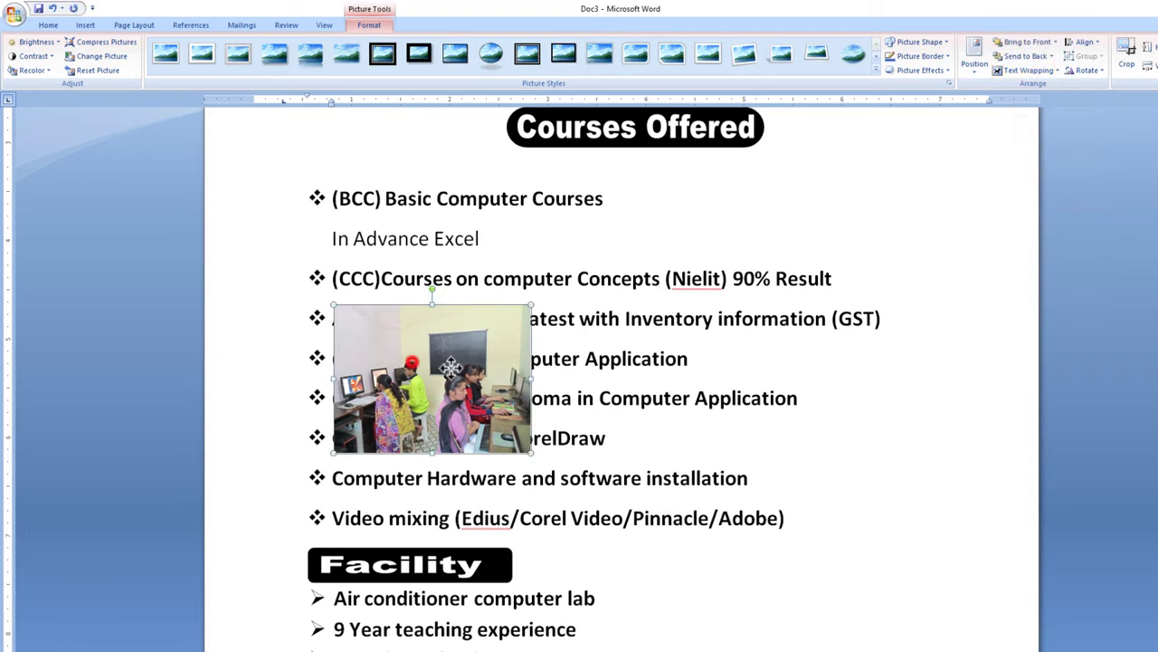
{"action": "mouse_move", "coordinate": [411, 358]}
{"action": "left_mouse_down"}
{"action": "mouse_move", "coordinate": [834, 547]}
{"action": "mouse_move", "coordinate": [828, 440]}
{"action": "left_mouse_up"}
{"action": "scroll", "coordinate": [828, 436], "scroll_direction": "down", "scroll_amount": 3}
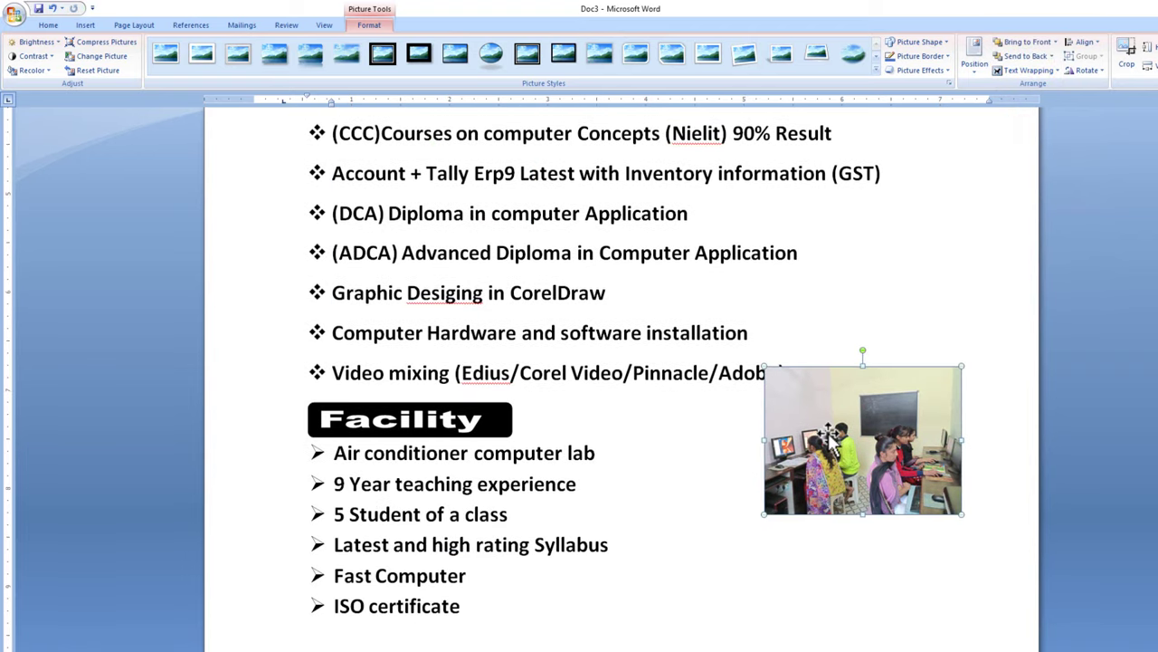
{"action": "scroll", "coordinate": [796, 389], "scroll_direction": "down", "scroll_amount": 1}
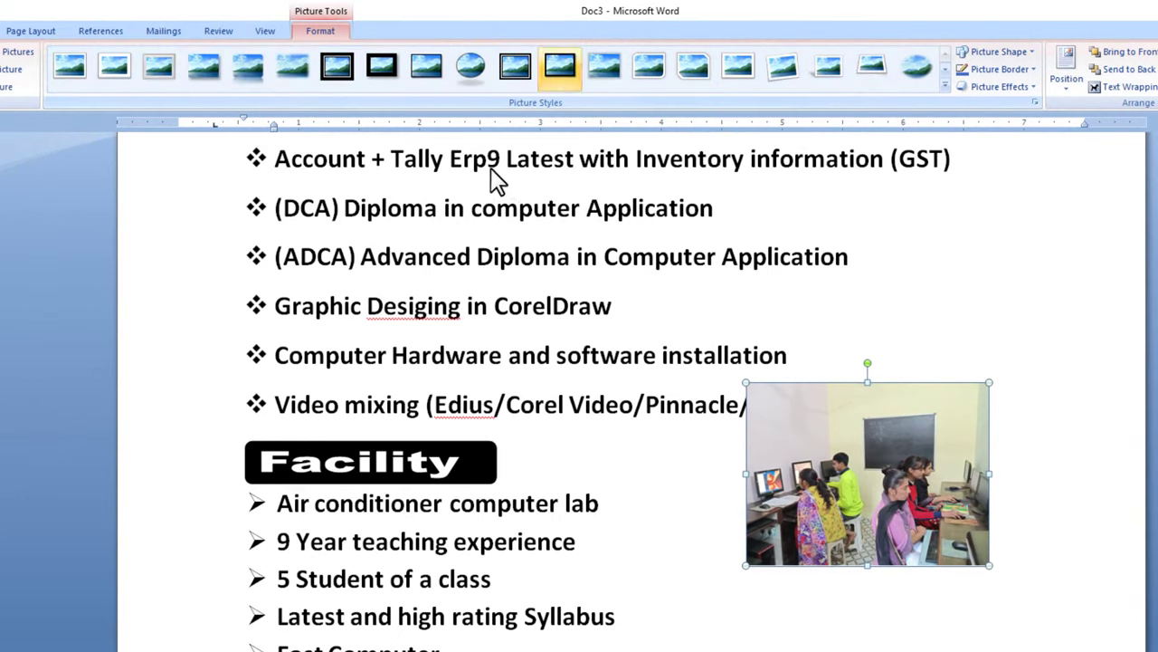
Apply the Soft Edge Oval style and 25 Point soft edges, then enlarge it beside the upper course bullets
{"action": "left_click", "coordinate": [310, 32]}
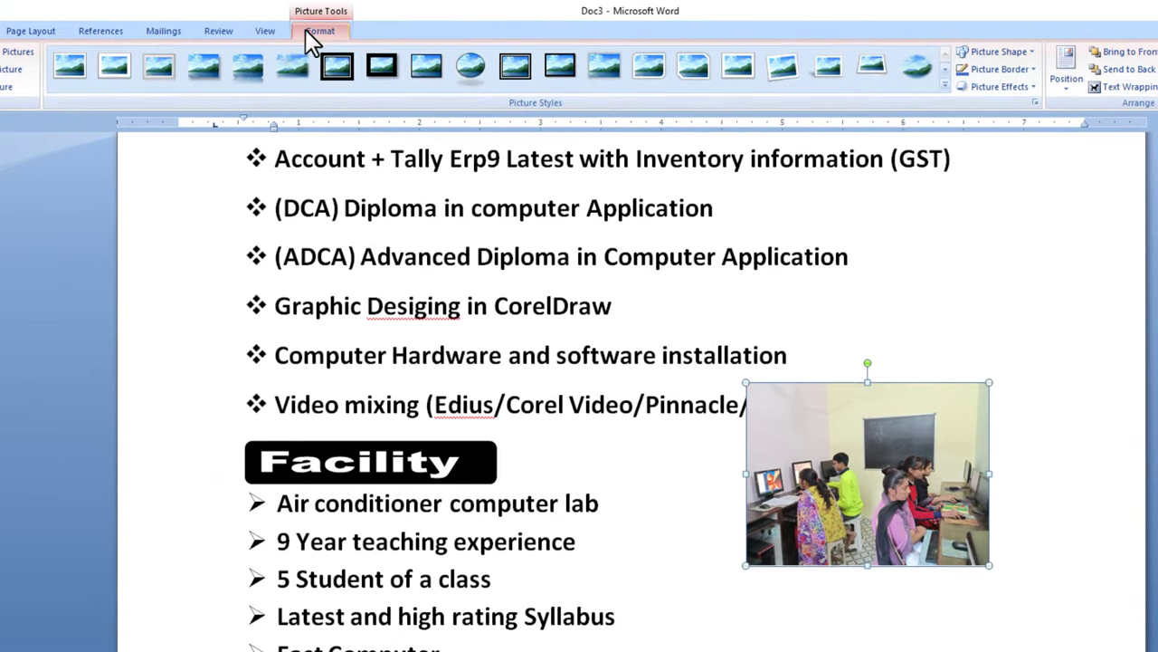
{"action": "left_click", "coordinate": [914, 68]}
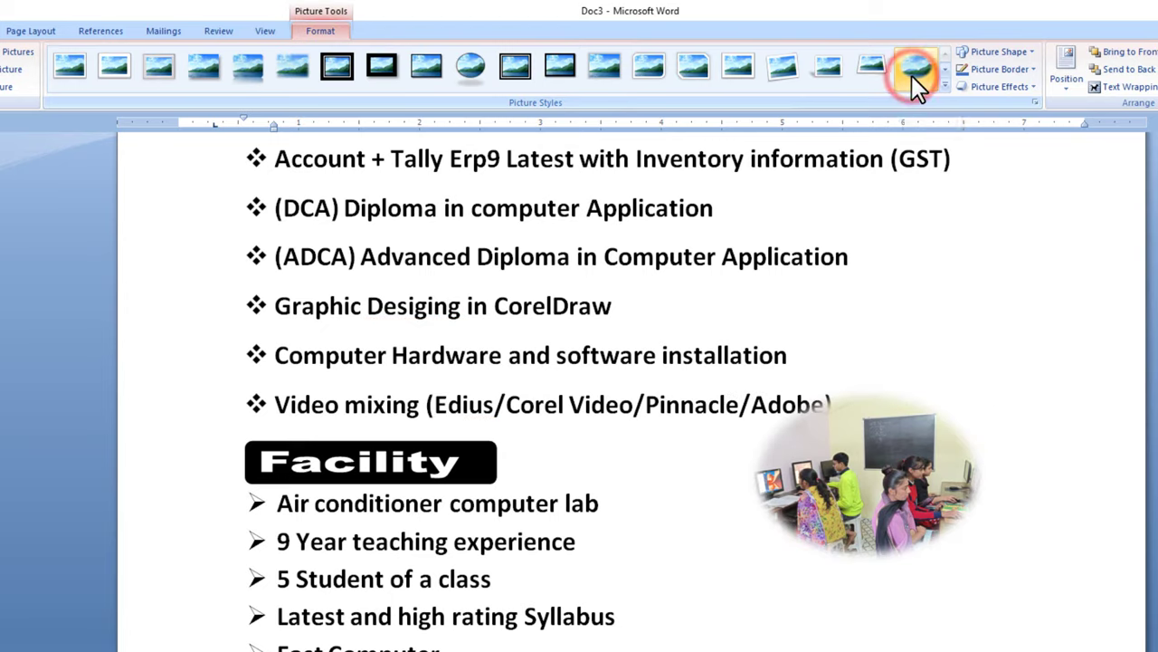
{"action": "left_click", "coordinate": [1020, 87]}
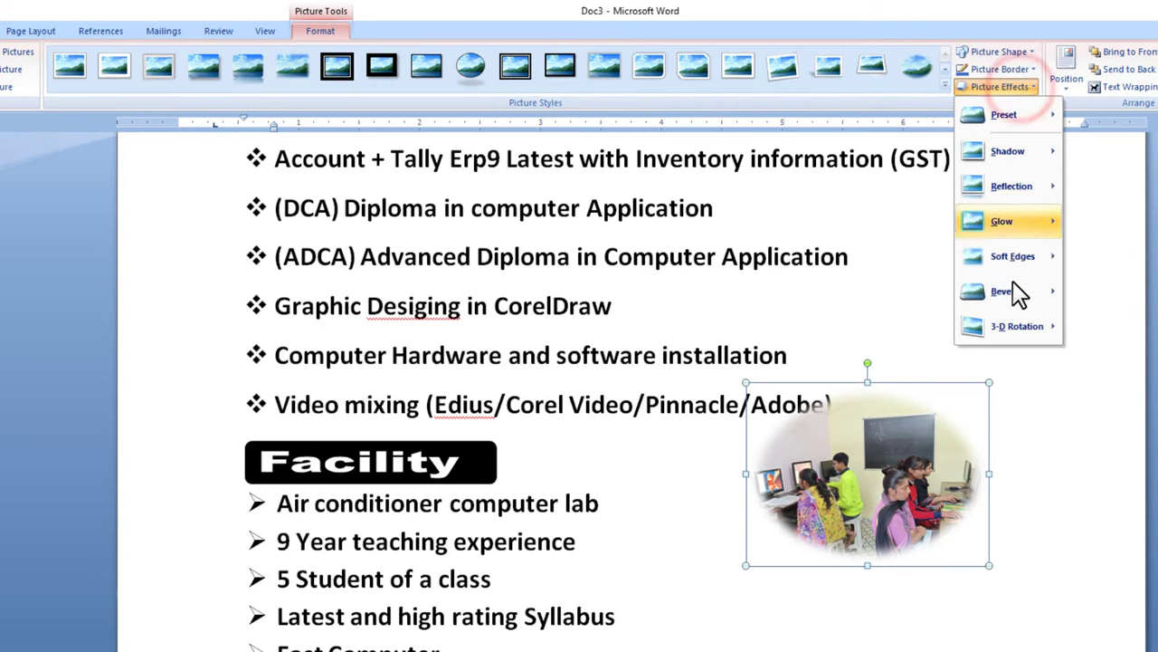
{"action": "mouse_move", "coordinate": [1011, 257]}
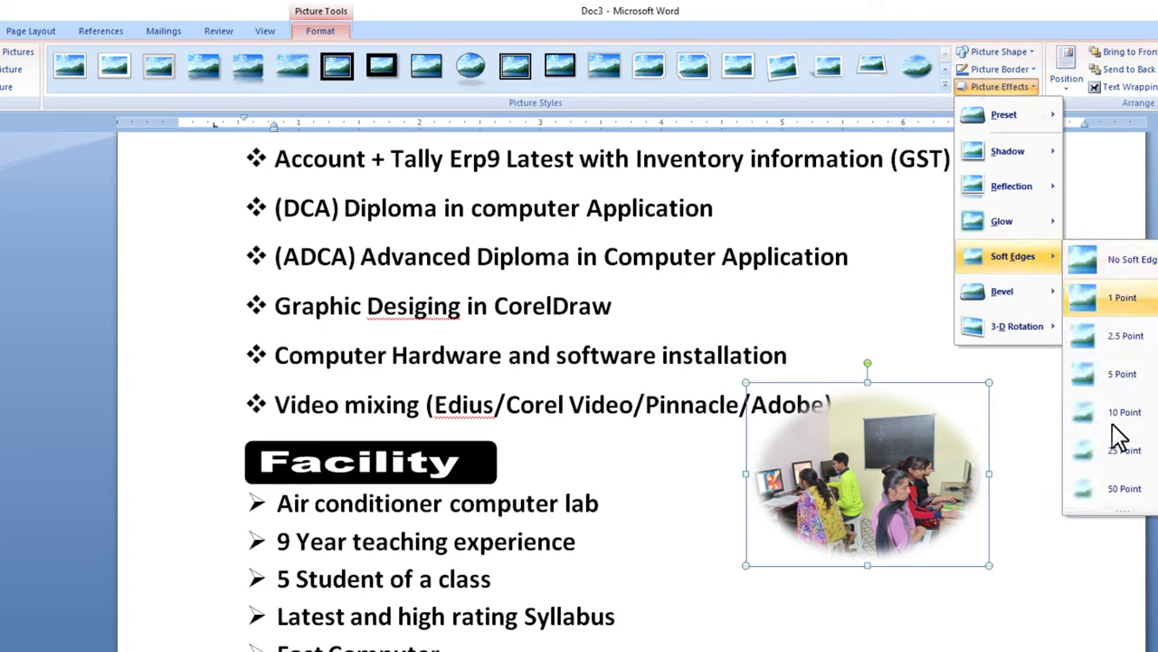
{"action": "left_click", "coordinate": [1138, 467]}
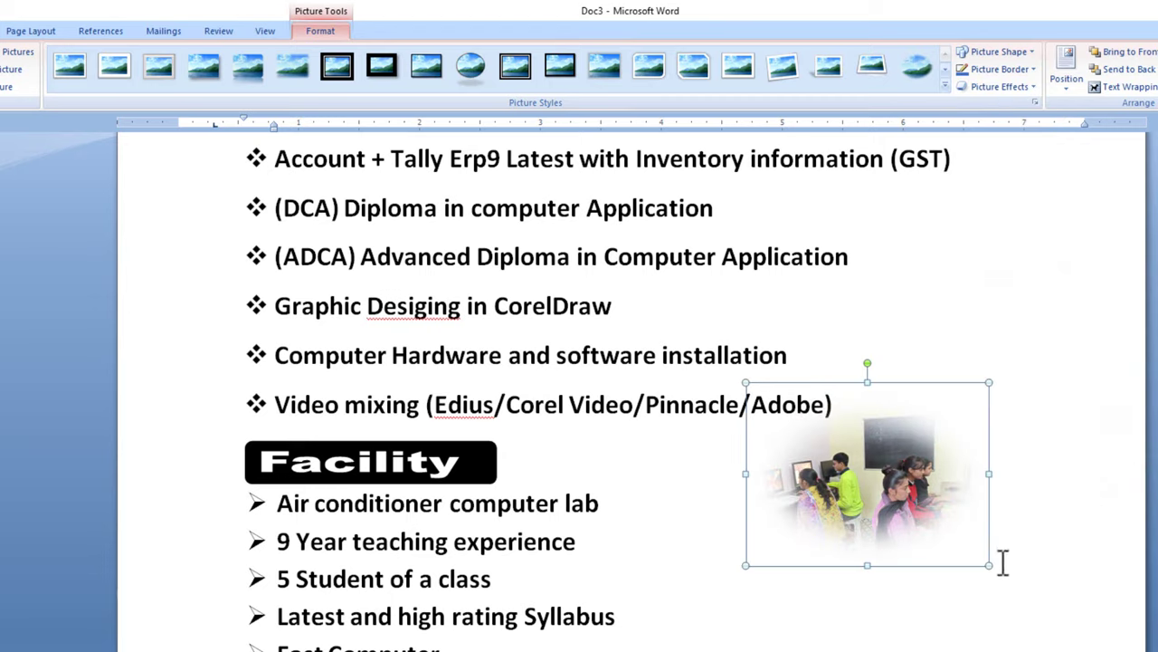
{"action": "left_click_drag", "start_coordinate": [993, 567], "coordinate": [1090, 641]}
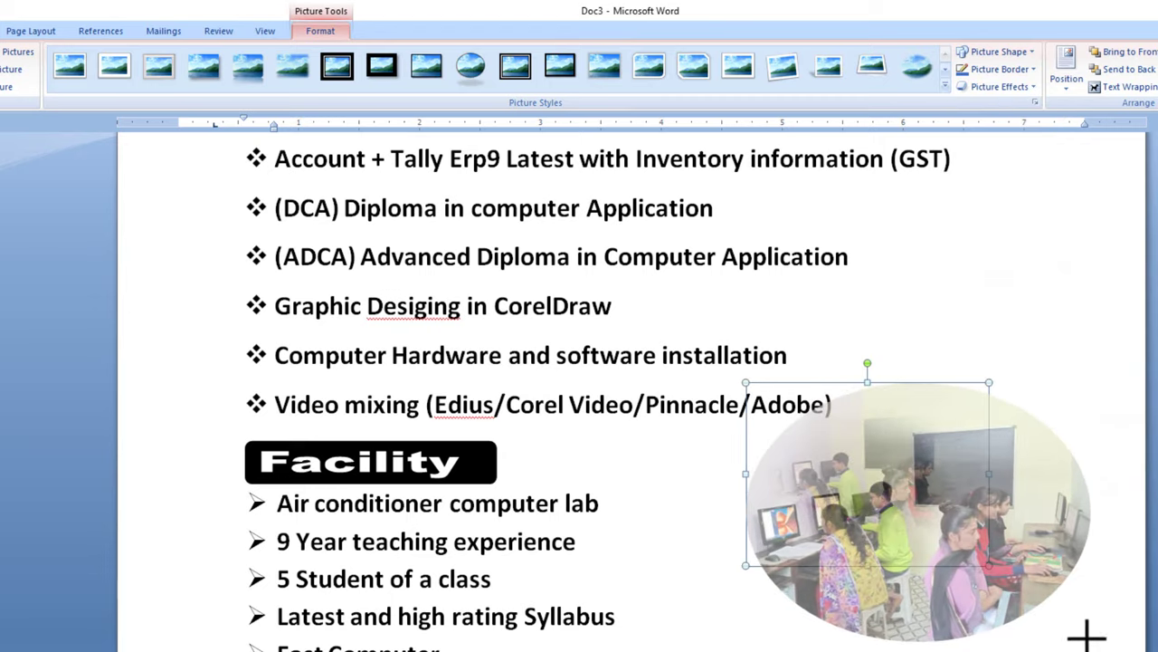
{"action": "left_click_drag", "start_coordinate": [918, 491], "coordinate": [916, 501]}
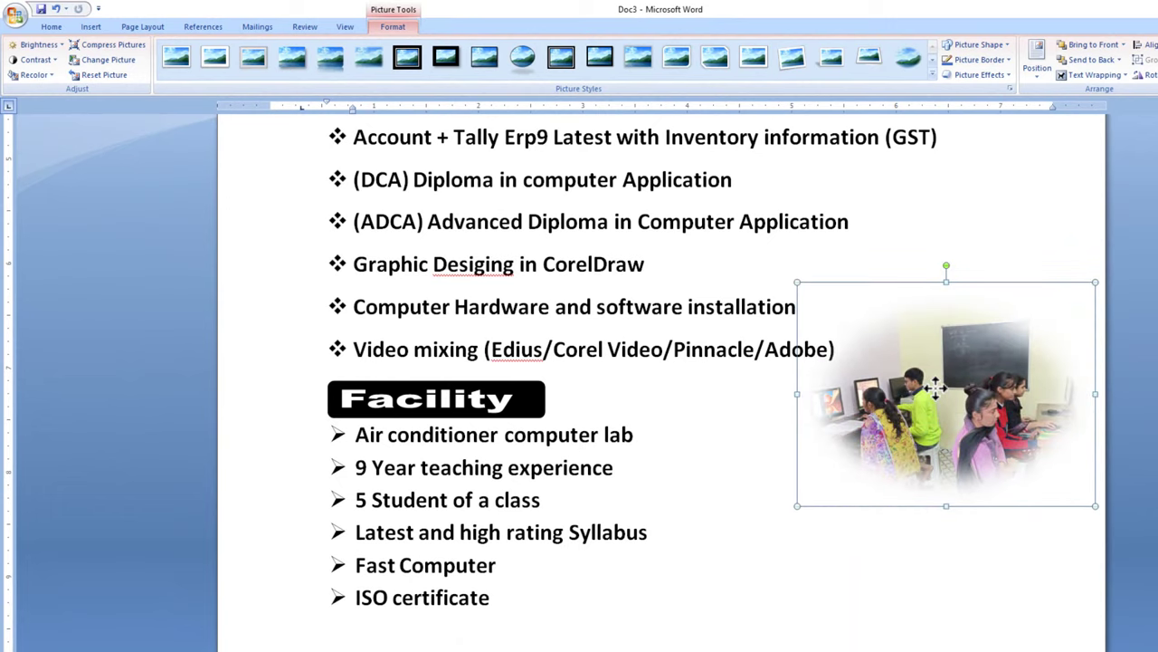
{"action": "left_click_drag", "start_coordinate": [944, 326], "coordinate": [944, 251]}
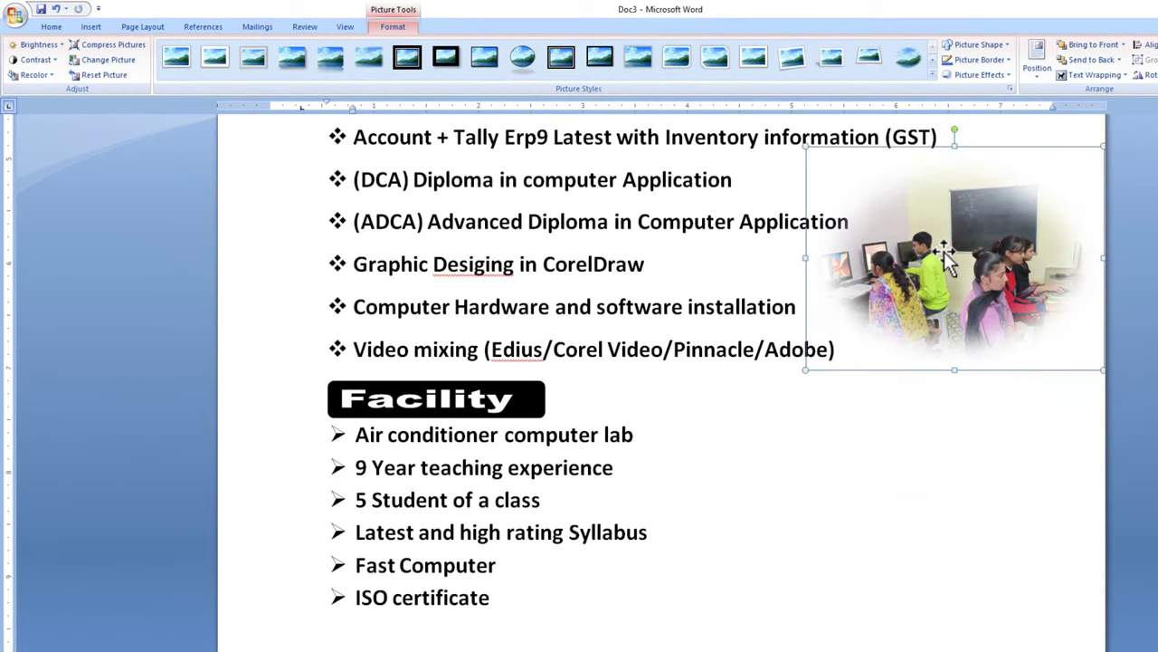
{"action": "left_click", "coordinate": [836, 474]}
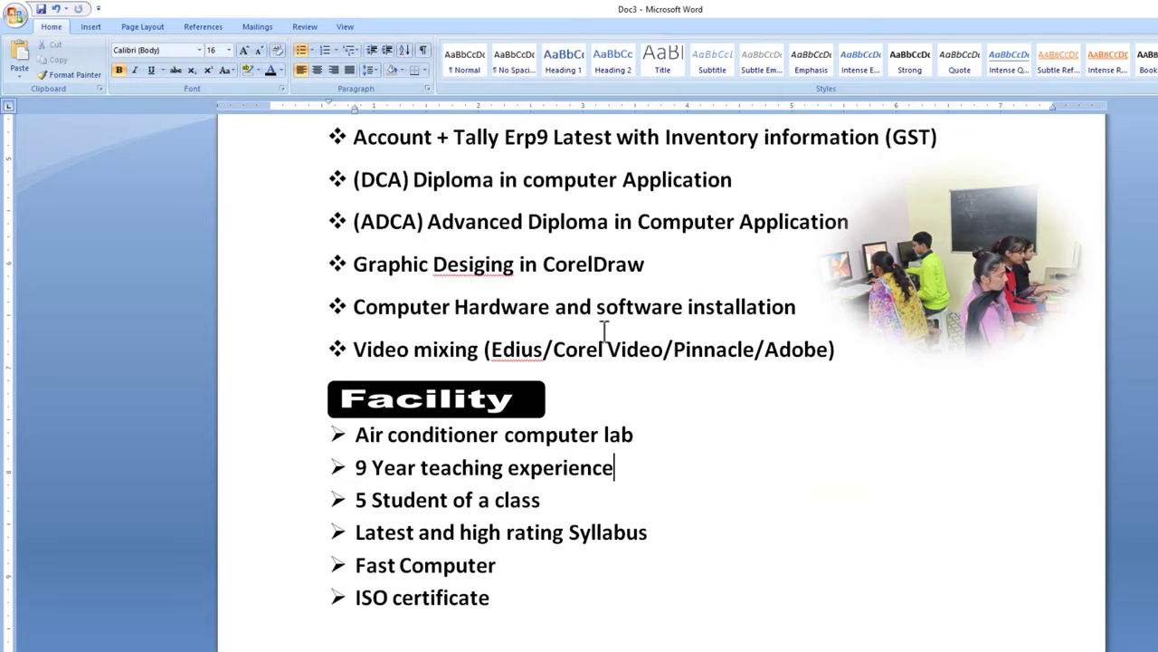
{"action": "left_click", "coordinate": [91, 26]}
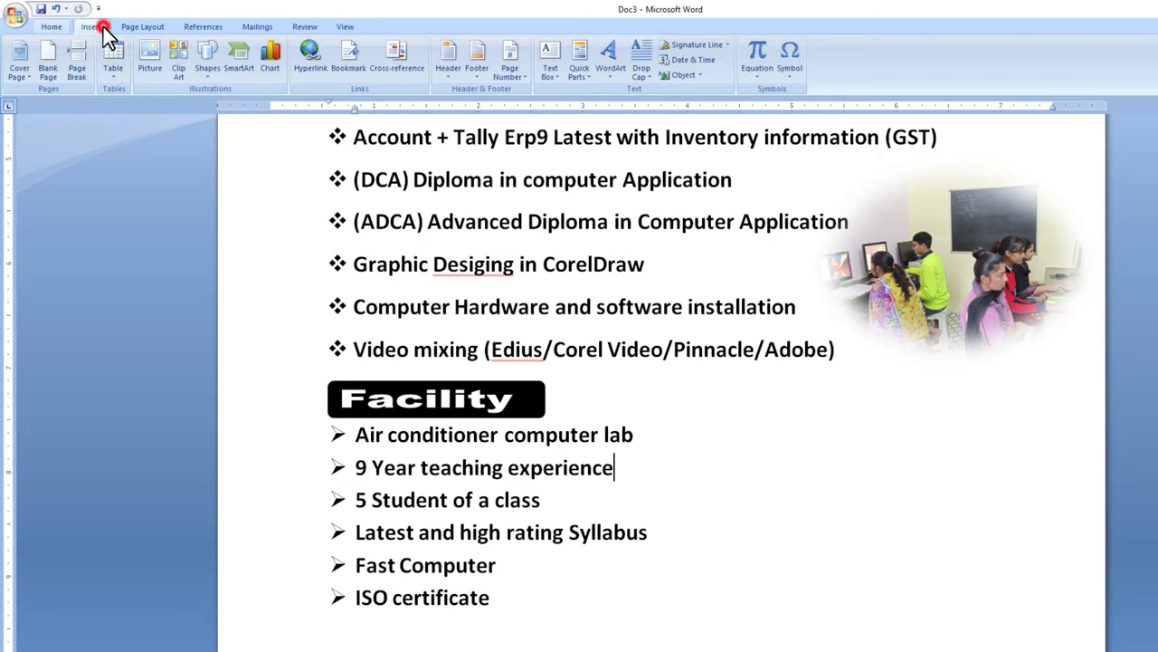
{"action": "left_click", "coordinate": [146, 56]}
{"action": "left_click", "coordinate": [538, 154]}
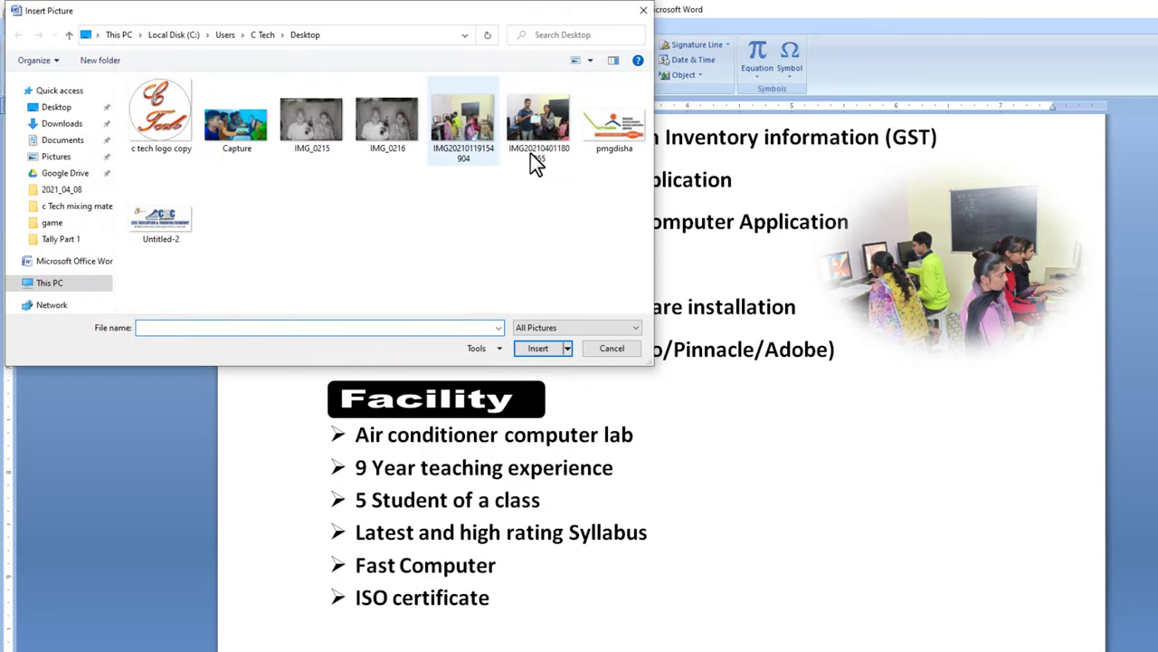
{"action": "double_click", "coordinate": [252, 124]}
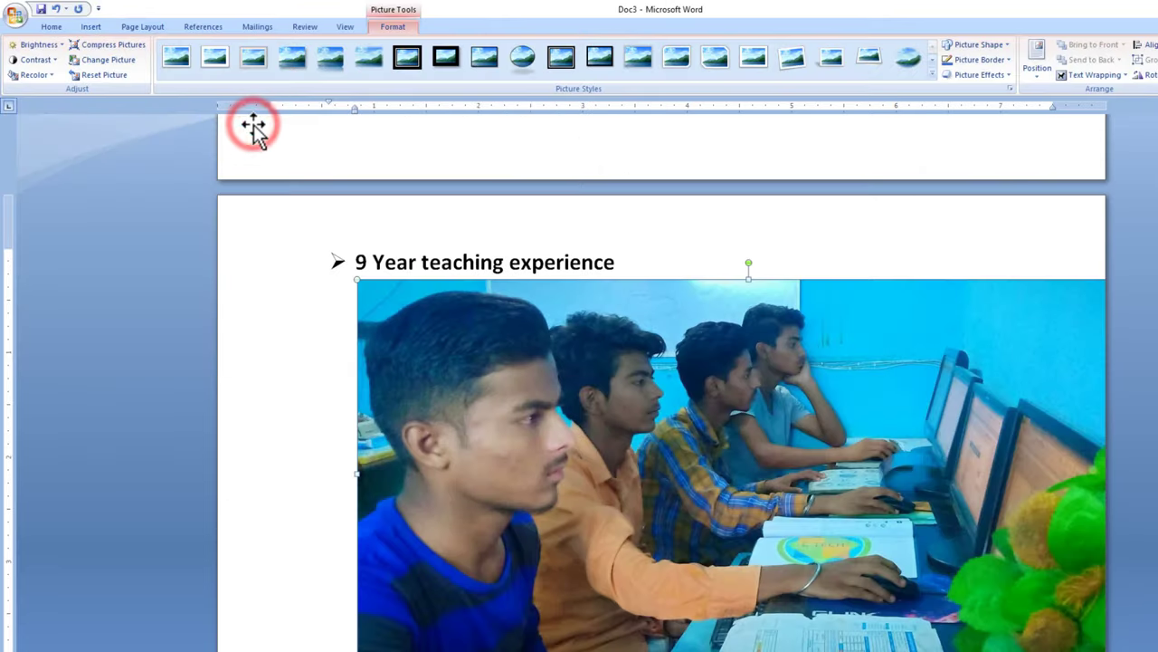
{"action": "left_click", "coordinate": [1091, 75]}
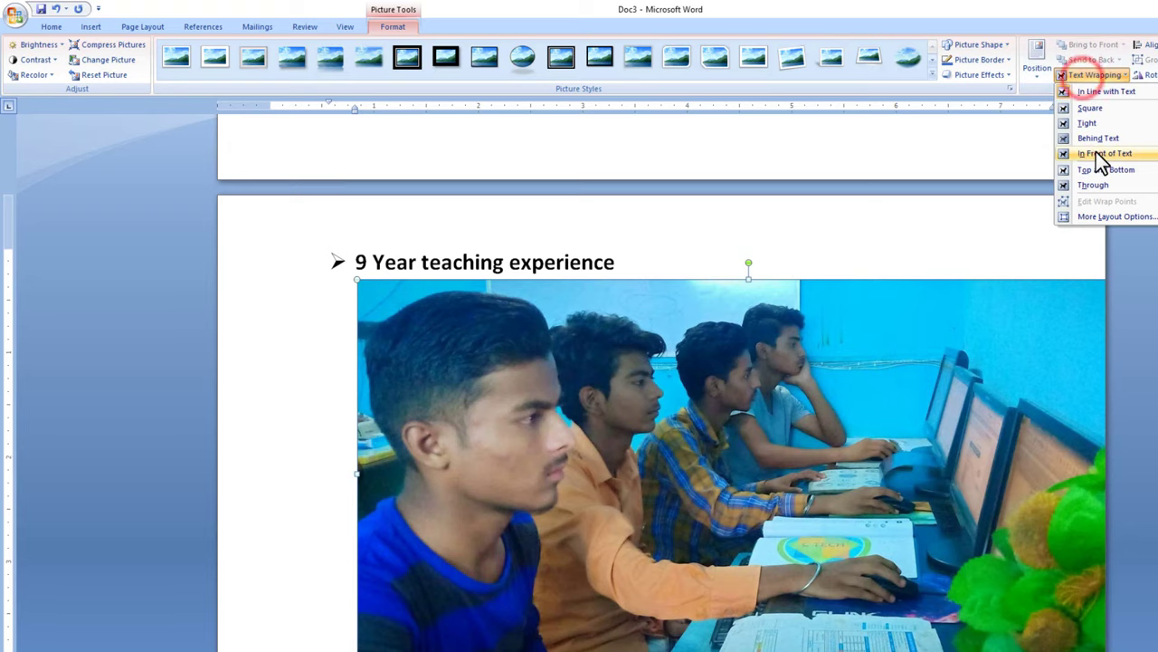
{"action": "left_click", "coordinate": [1095, 153]}
Resize the new photo and drag it down beside the Facility list
{"action": "scroll", "coordinate": [784, 374], "scroll_direction": "up", "scroll_amount": 5}
{"action": "scroll", "coordinate": [784, 374], "scroll_direction": "up", "scroll_amount": 6}
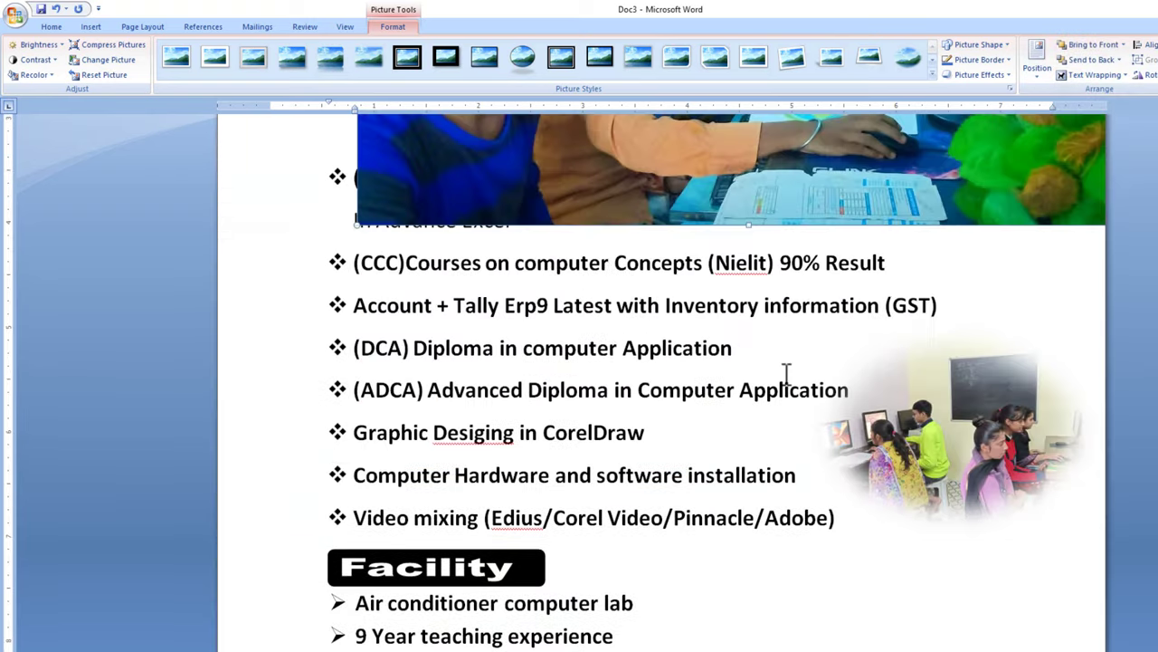
{"action": "scroll", "coordinate": [784, 373], "scroll_direction": "up", "scroll_amount": 5}
{"action": "left_click_drag", "start_coordinate": [443, 235], "coordinate": [893, 473]}
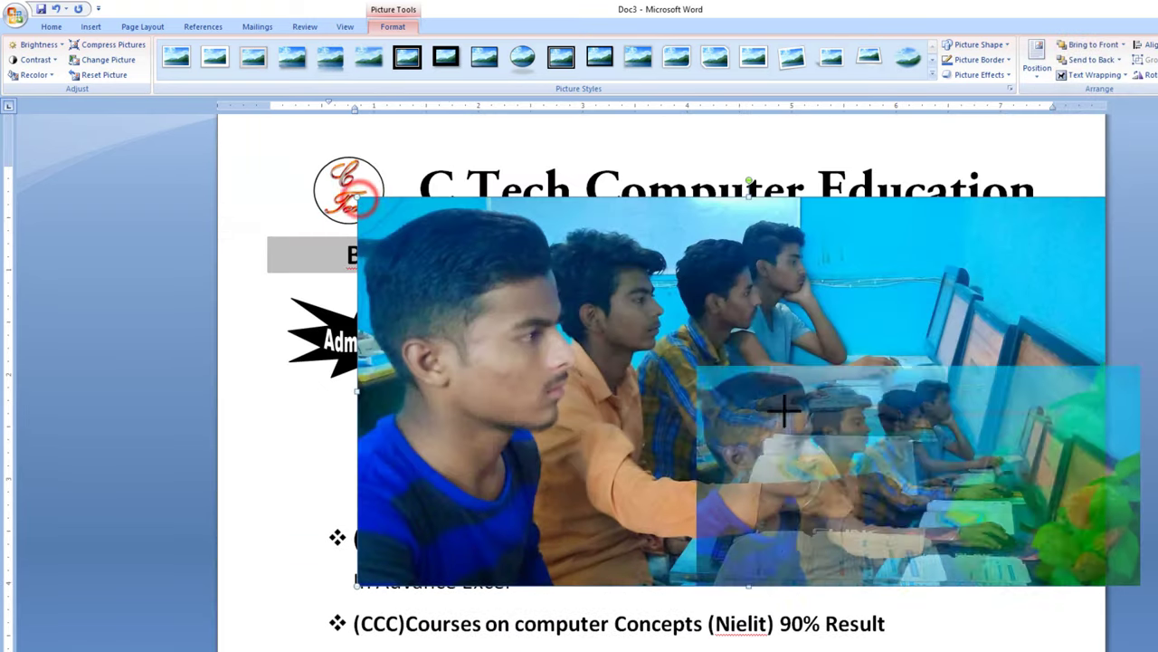
{"action": "scroll", "coordinate": [905, 407], "scroll_direction": "down", "scroll_amount": 5}
{"action": "scroll", "coordinate": [917, 362], "scroll_direction": "down", "scroll_amount": 2}
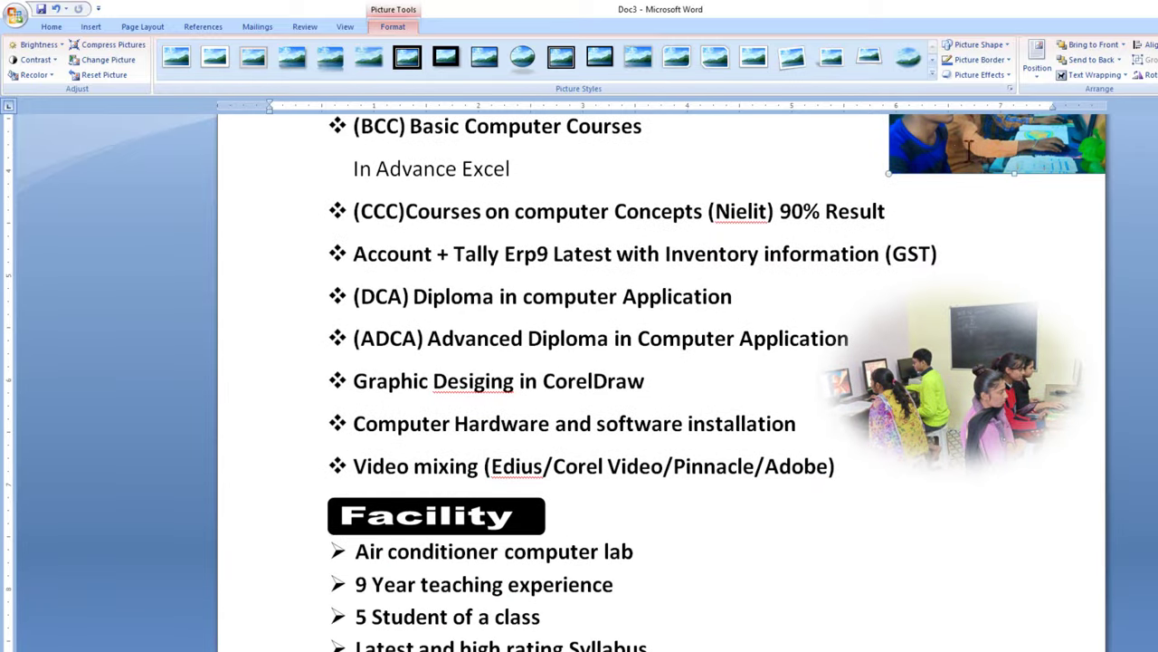
{"action": "left_click_drag", "start_coordinate": [969, 148], "coordinate": [735, 602]}
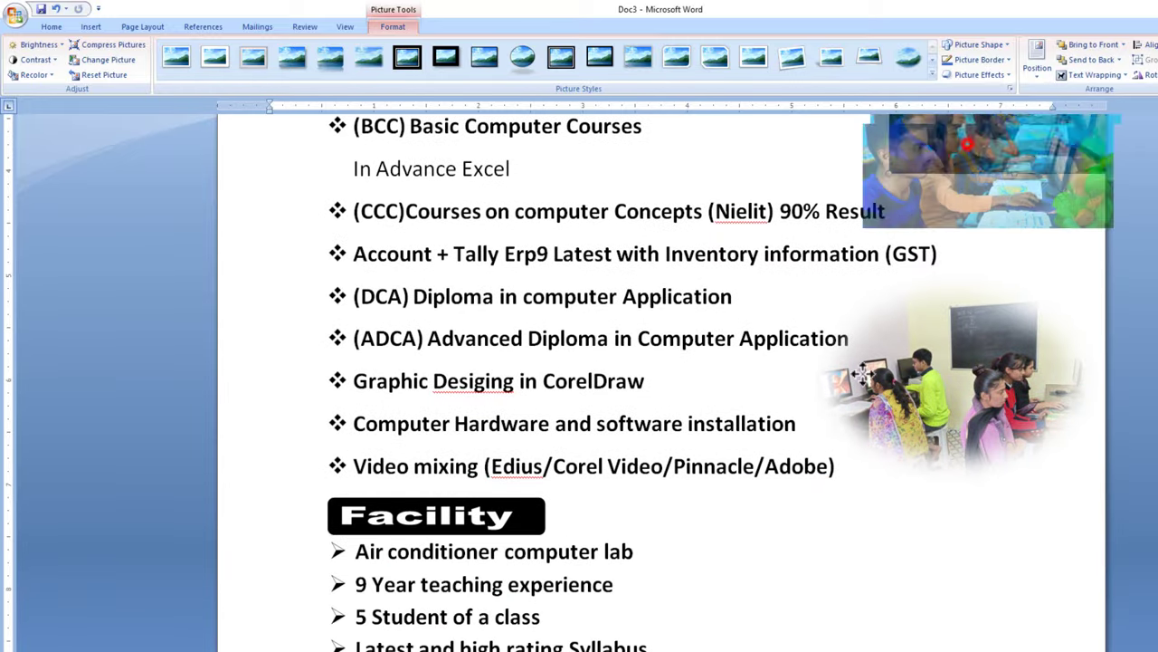
Make the photo a Soft Edge Oval with 25 Point soft edges, then enlarge and settle it
{"action": "left_click", "coordinate": [905, 59]}
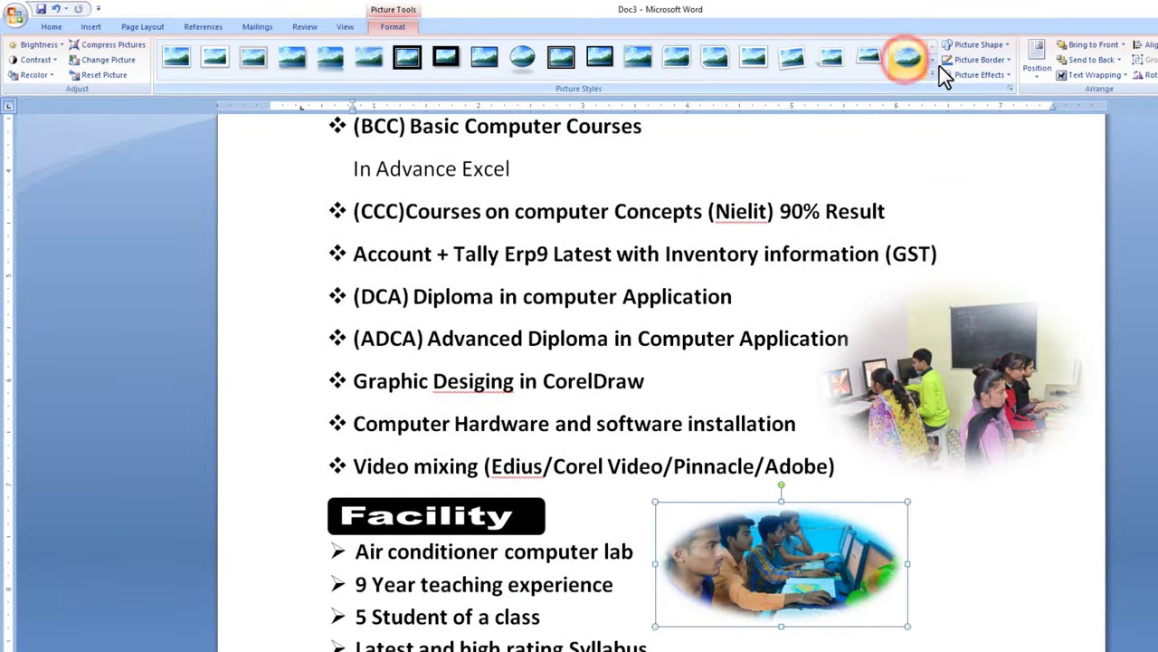
{"action": "left_click", "coordinate": [983, 75]}
{"action": "mouse_move", "coordinate": [990, 222]}
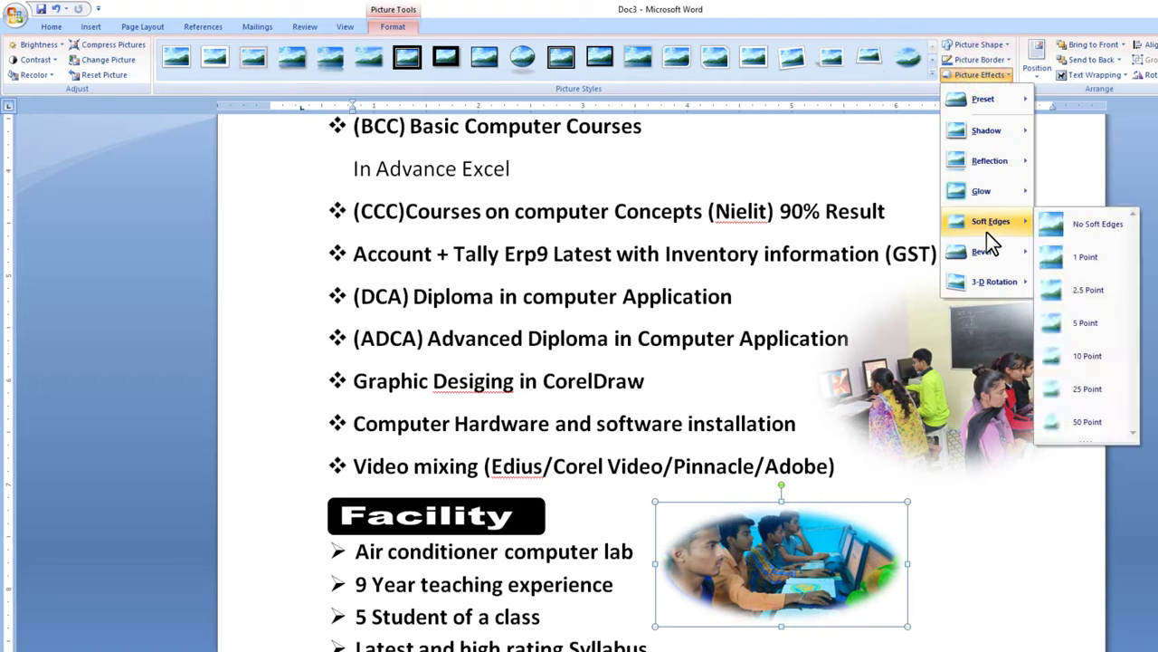
{"action": "left_click", "coordinate": [1086, 389]}
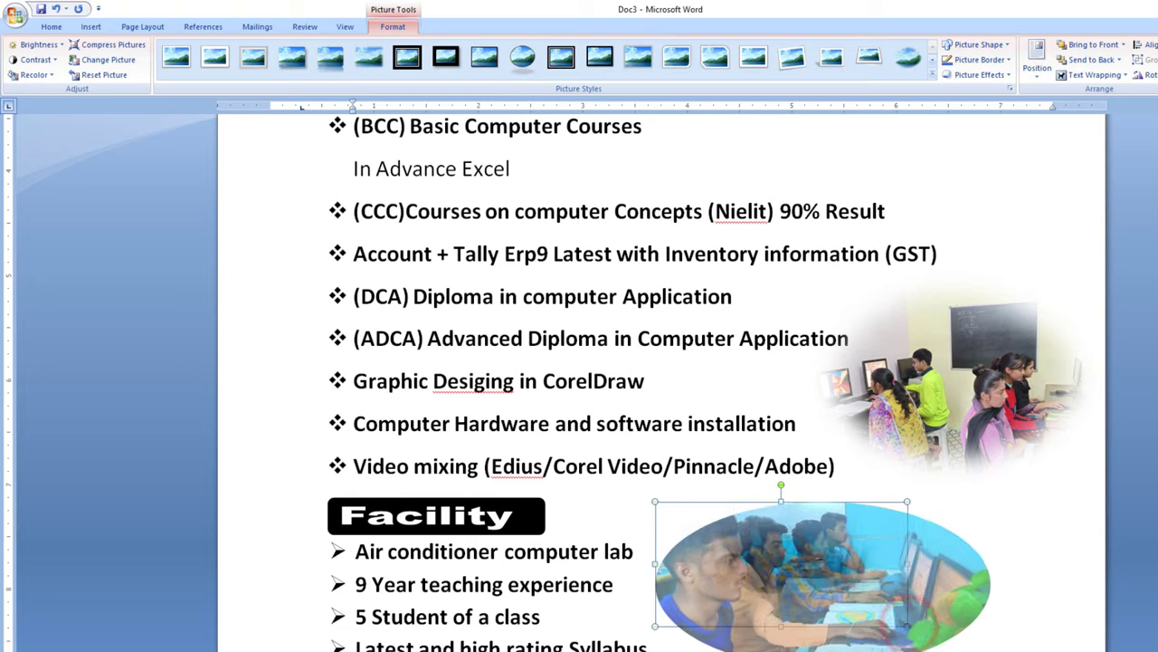
{"action": "left_click_drag", "start_coordinate": [908, 625], "coordinate": [991, 650]}
{"action": "left_click_drag", "start_coordinate": [851, 562], "coordinate": [851, 565]}
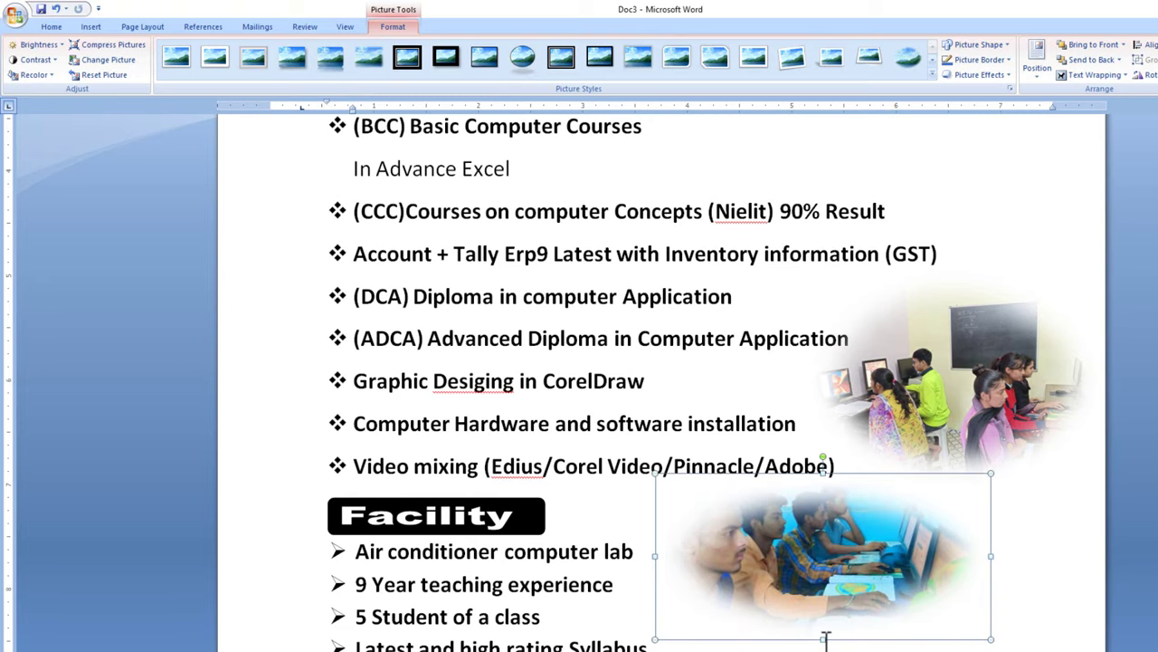
{"action": "left_click_drag", "start_coordinate": [824, 641], "coordinate": [824, 651]}
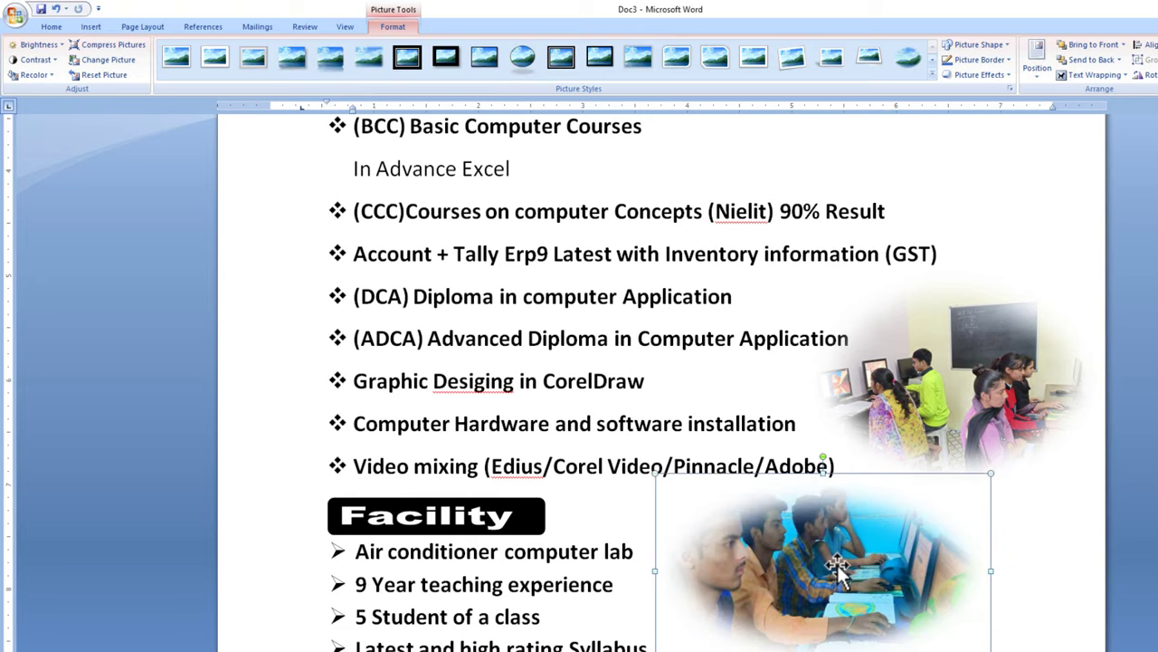
{"action": "scroll", "coordinate": [840, 565], "scroll_direction": "down", "scroll_amount": 3}
{"action": "left_click", "coordinate": [938, 549]}
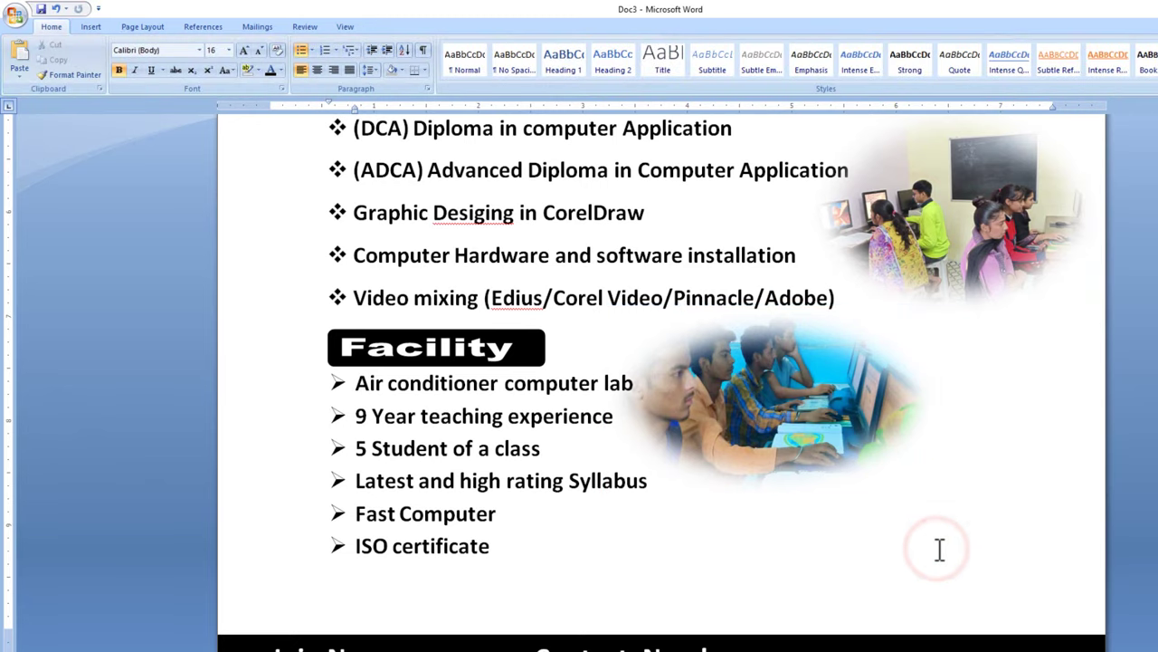
Insert the certificate presentation photo and set it In Front of Text
{"action": "left_click", "coordinate": [98, 31]}
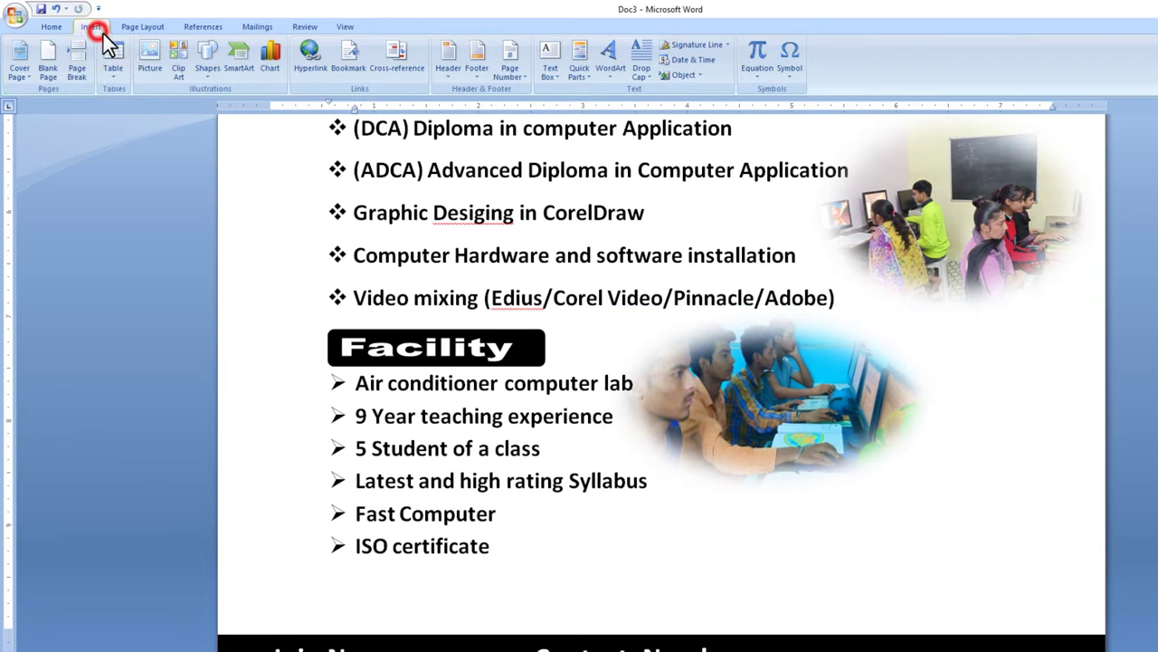
{"action": "left_click", "coordinate": [147, 52]}
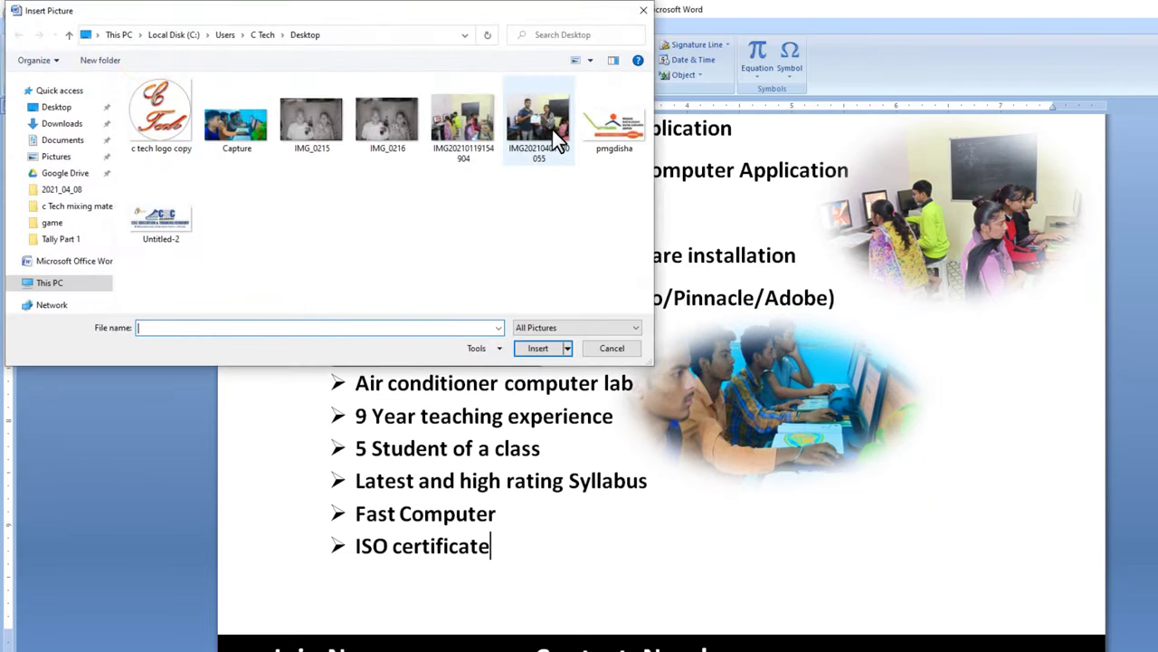
{"action": "left_click", "coordinate": [539, 122]}
{"action": "left_click", "coordinate": [538, 347]}
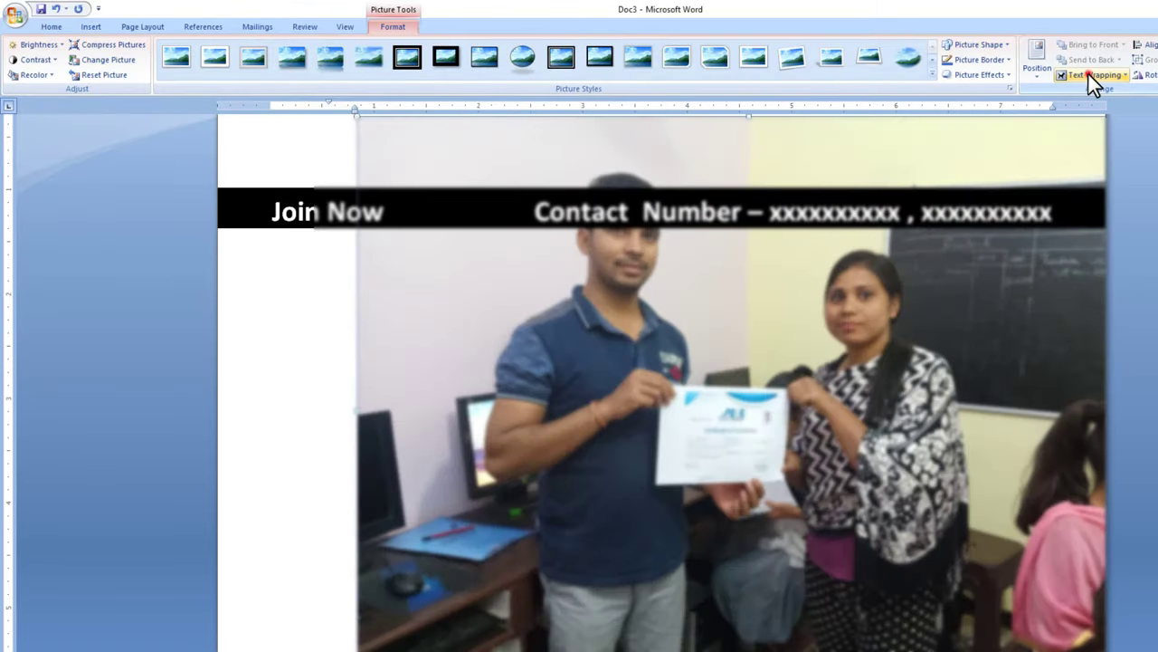
{"action": "left_click", "coordinate": [1089, 74]}
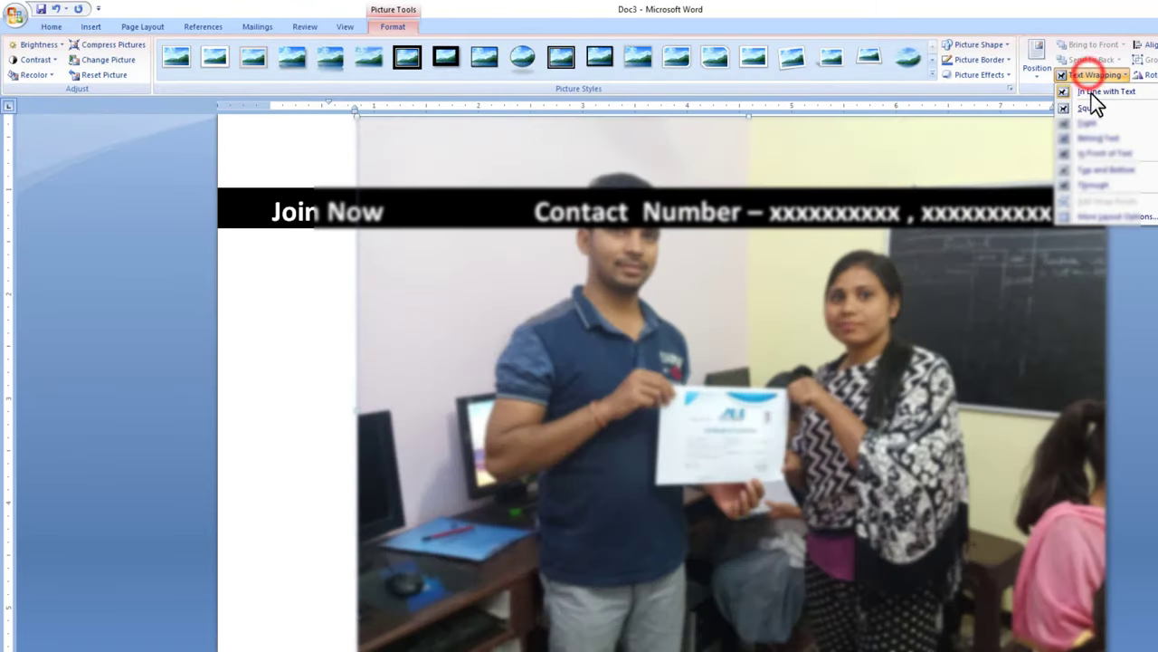
{"action": "left_click", "coordinate": [1102, 161]}
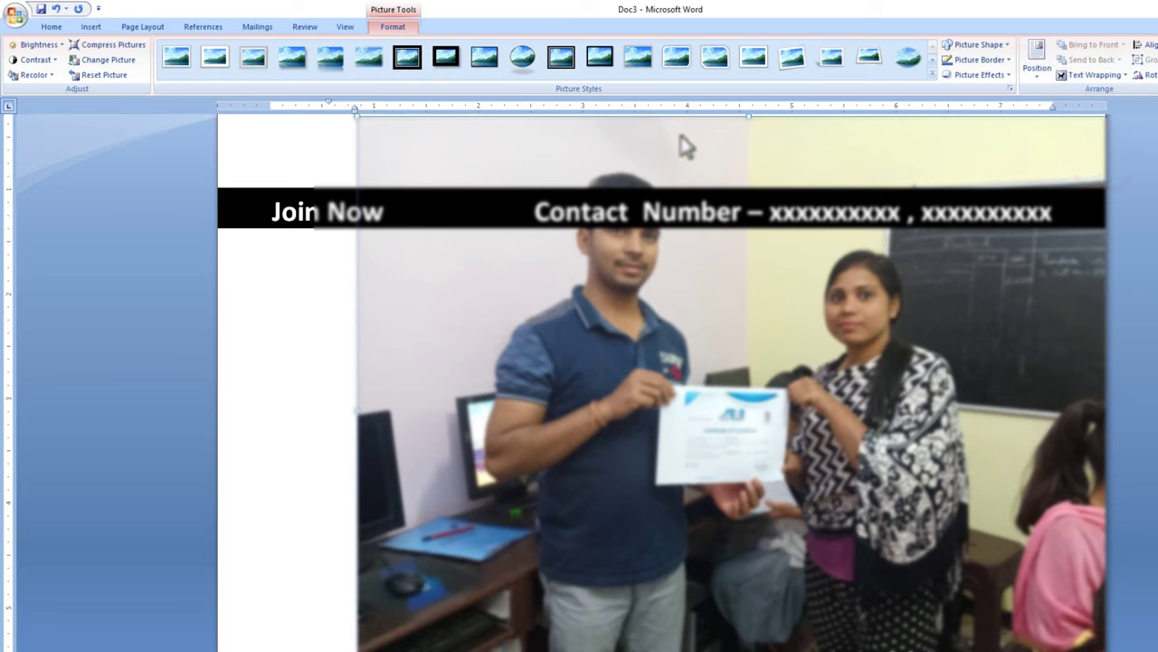
Shrink the certificate photo and move it down beside the Facility list
{"action": "left_click_drag", "start_coordinate": [349, 117], "coordinate": [869, 556]}
{"action": "scroll", "coordinate": [869, 561], "scroll_direction": "down", "scroll_amount": 5}
{"action": "scroll", "coordinate": [868, 565], "scroll_direction": "down", "scroll_amount": 4}
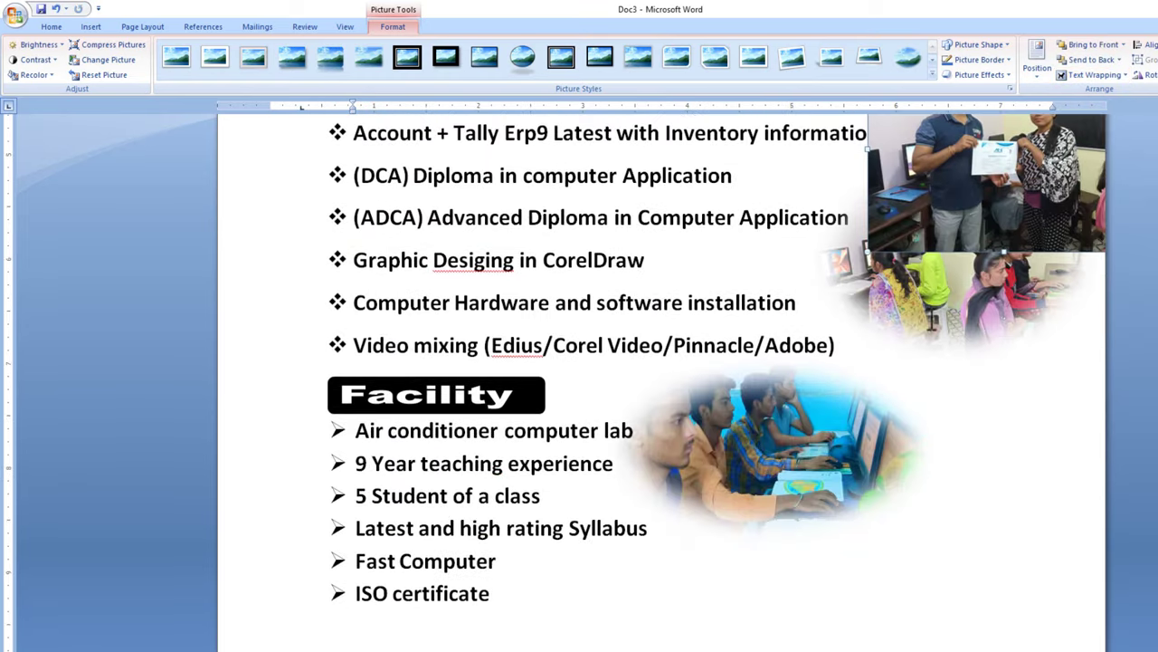
{"action": "left_click_drag", "start_coordinate": [956, 205], "coordinate": [895, 616]}
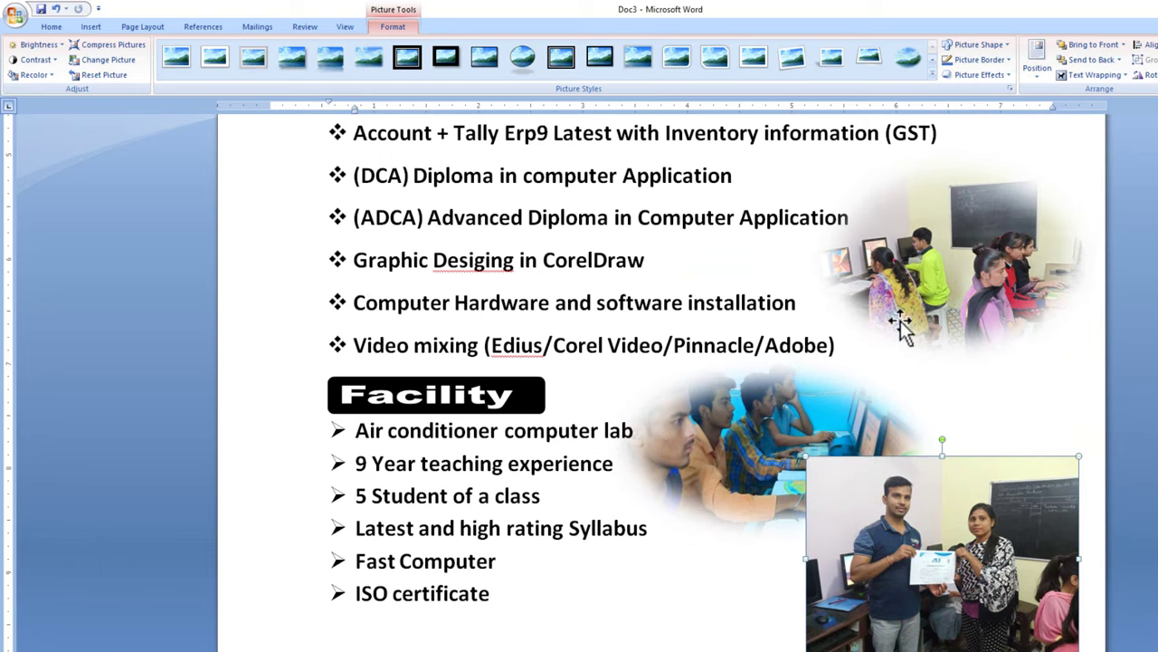
Give the certificate photo the oval style with 25 Point soft edges, then nudge it into place at lower right
{"action": "left_click", "coordinate": [905, 63]}
{"action": "left_click", "coordinate": [981, 75]}
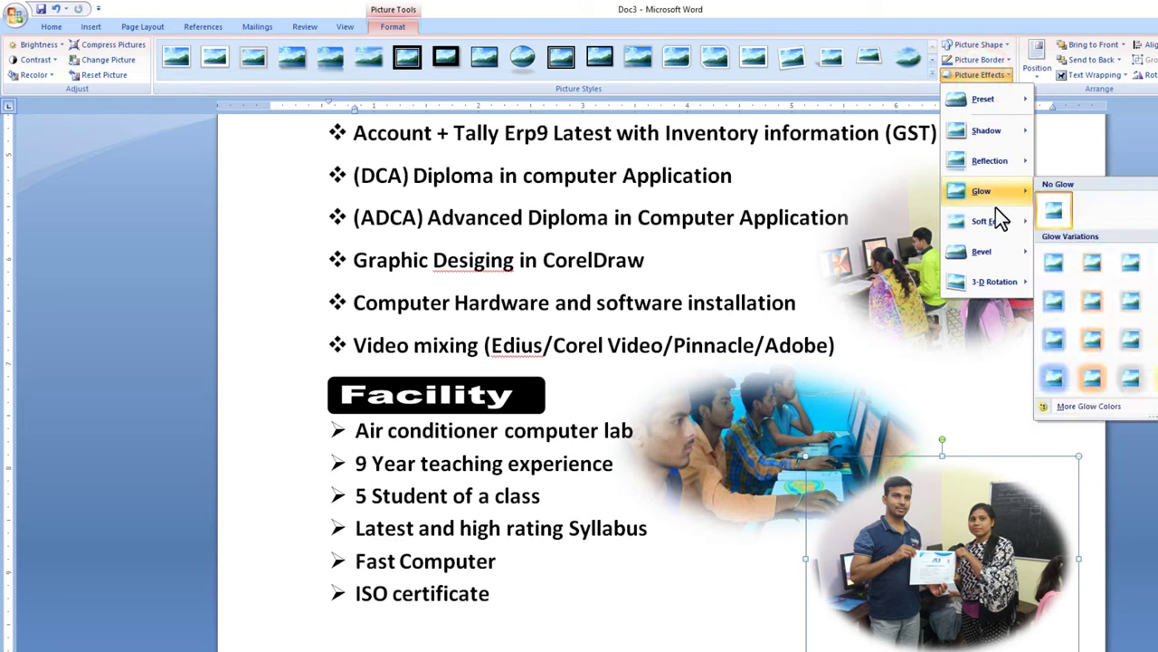
{"action": "mouse_move", "coordinate": [990, 221]}
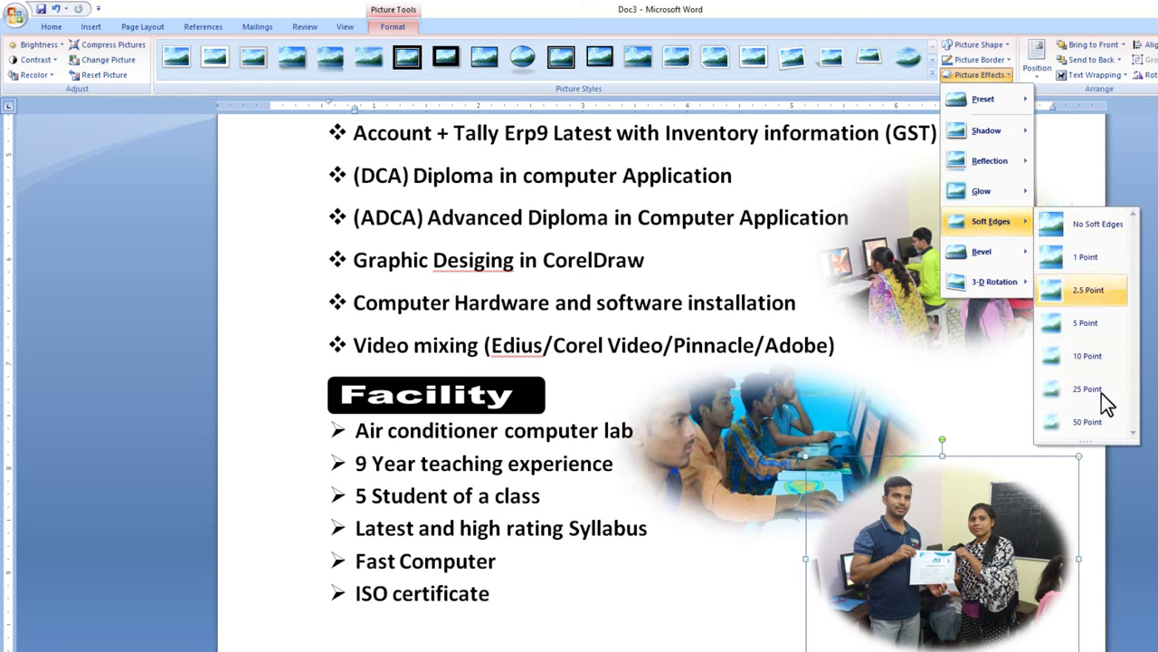
{"action": "left_click", "coordinate": [1101, 393]}
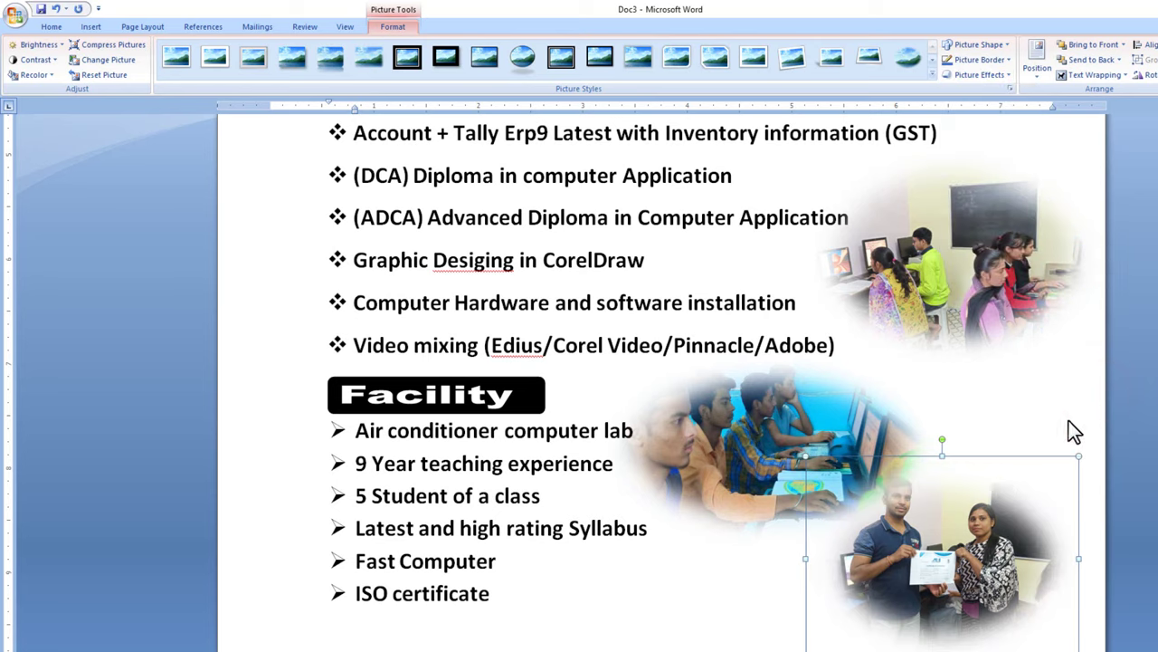
{"action": "left_click_drag", "start_coordinate": [934, 536], "coordinate": [919, 543]}
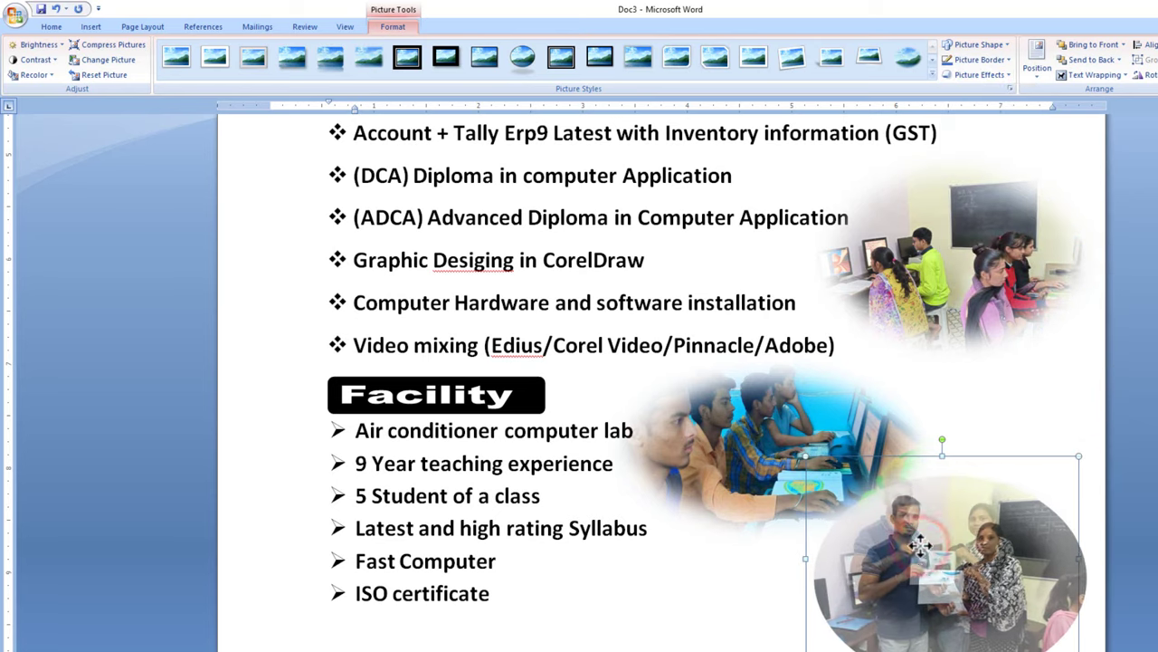
{"action": "left_click_drag", "start_coordinate": [928, 552], "coordinate": [943, 554]}
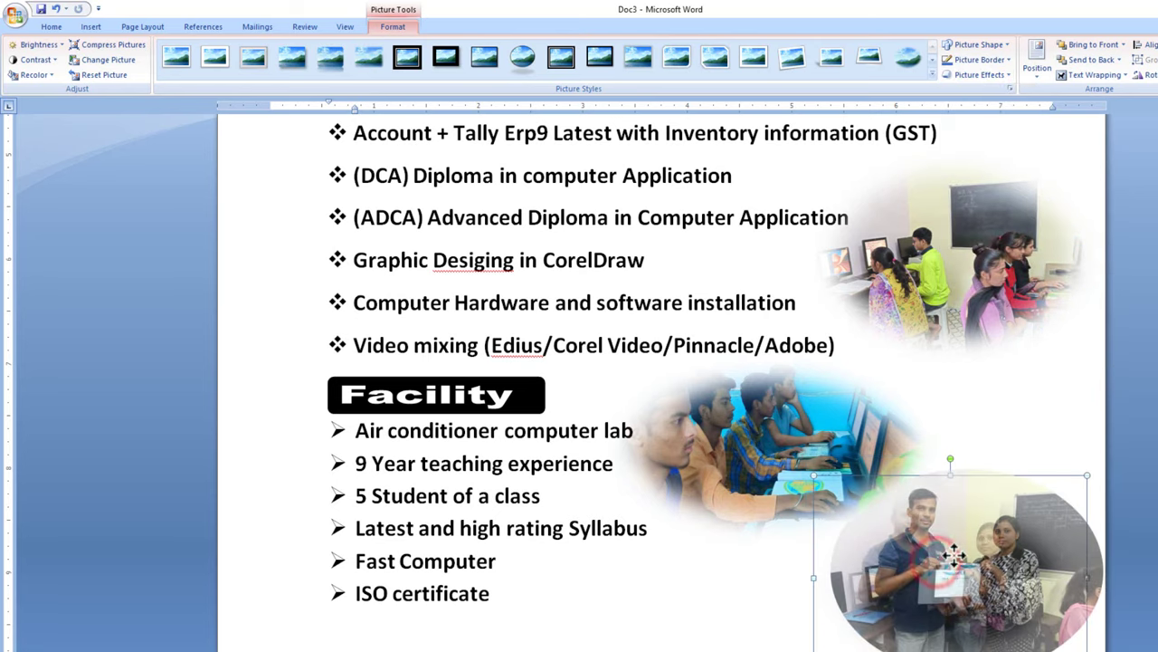
{"action": "left_click_drag", "start_coordinate": [969, 507], "coordinate": [985, 501]}
{"action": "left_click", "coordinate": [999, 399]}
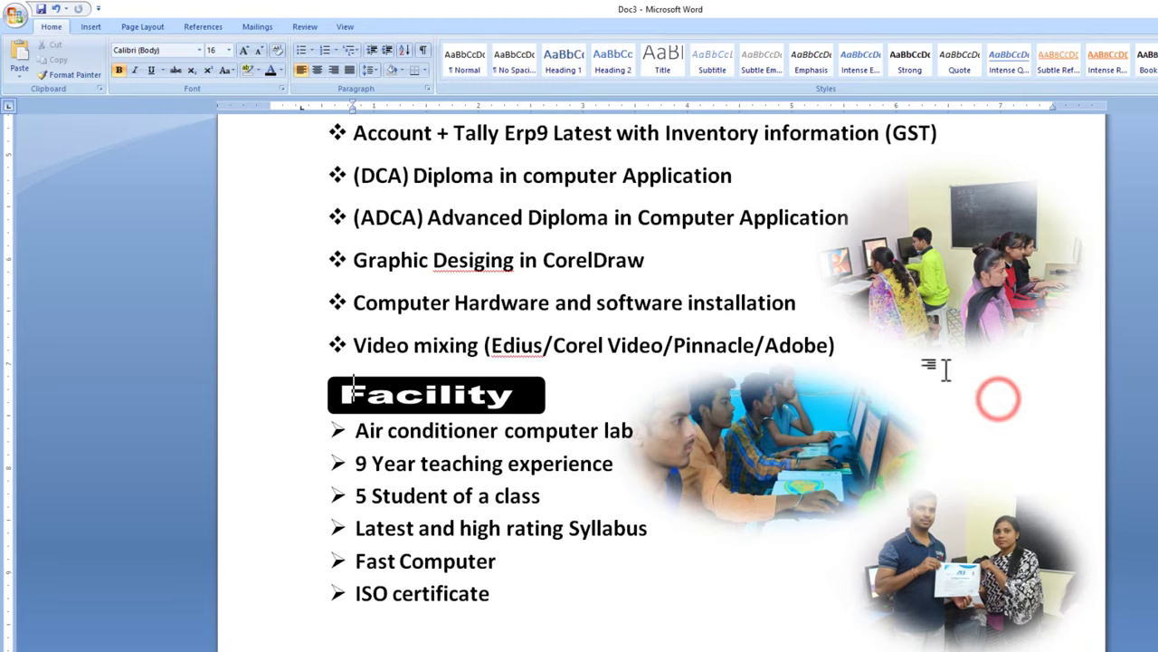
{"action": "left_click", "coordinate": [342, 27]}
Show the flyer as One Page, try a light blue page colour, then clear it back to white
{"action": "left_click", "coordinate": [391, 49]}
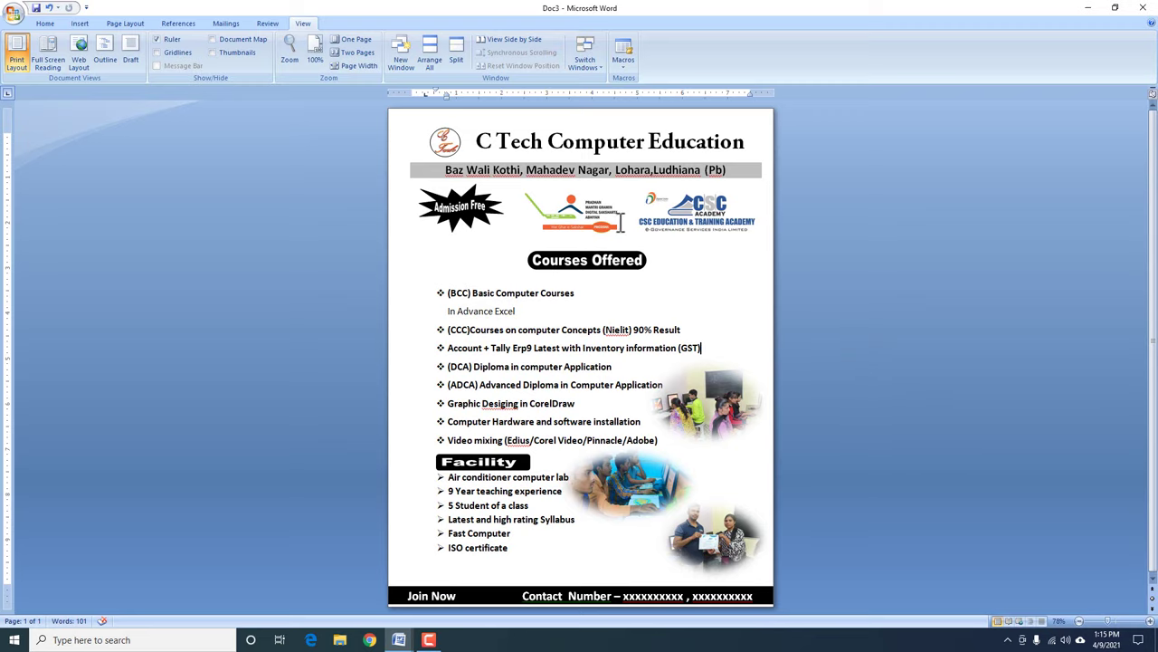
{"action": "left_click", "coordinate": [120, 24]}
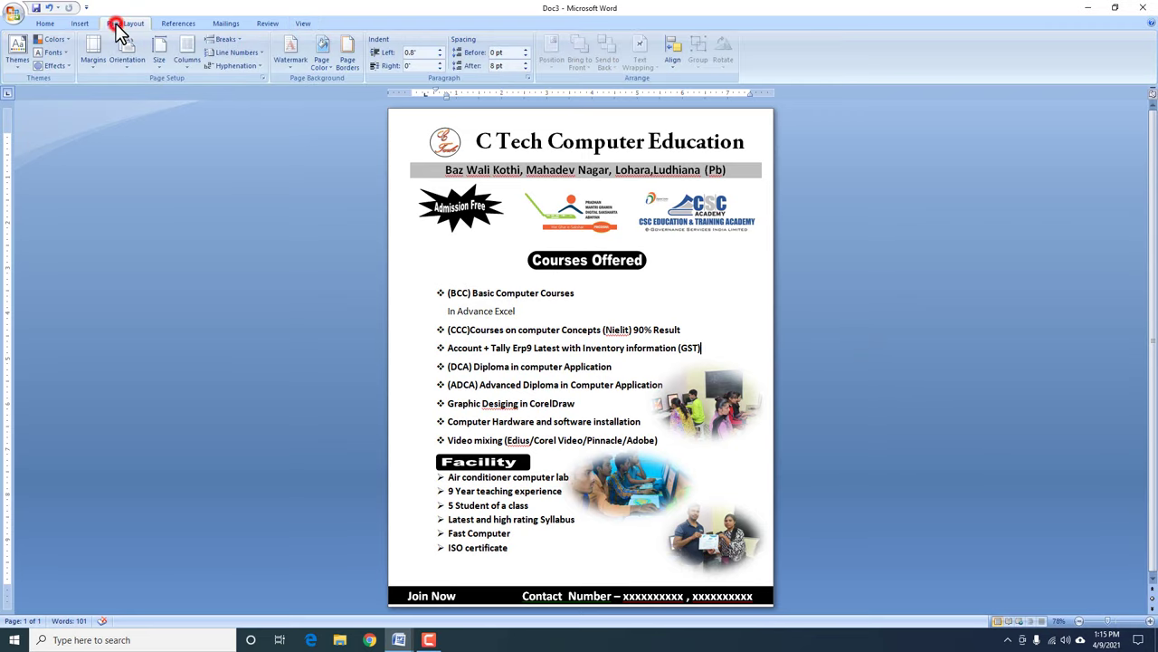
{"action": "left_click", "coordinate": [318, 65]}
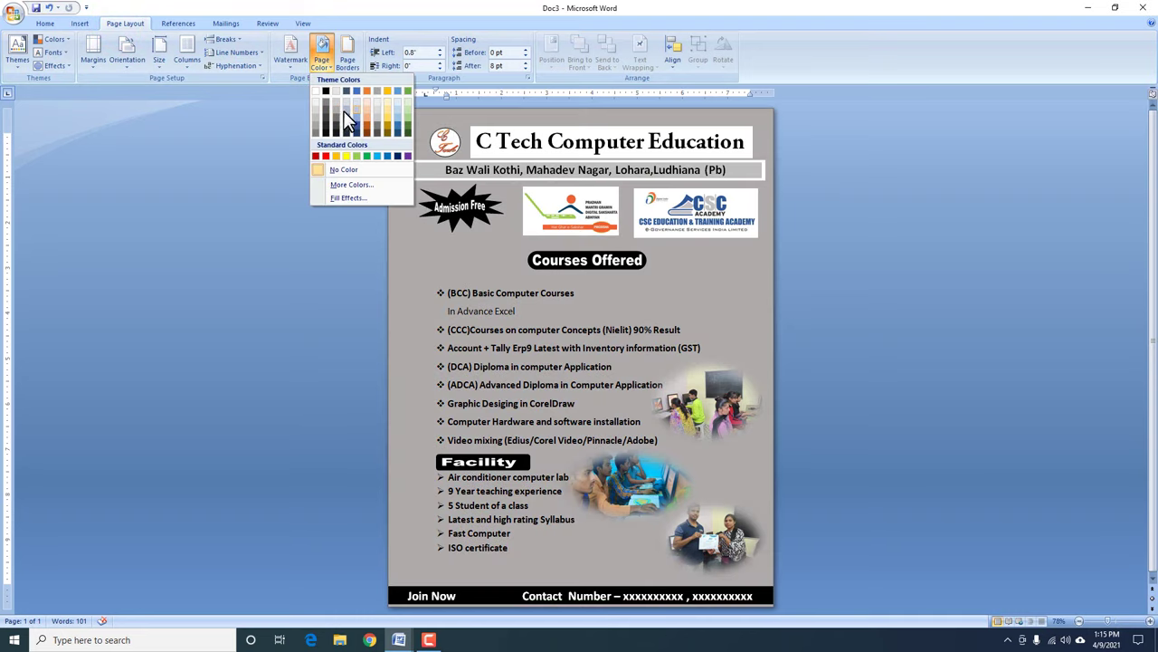
{"action": "left_click", "coordinate": [356, 109]}
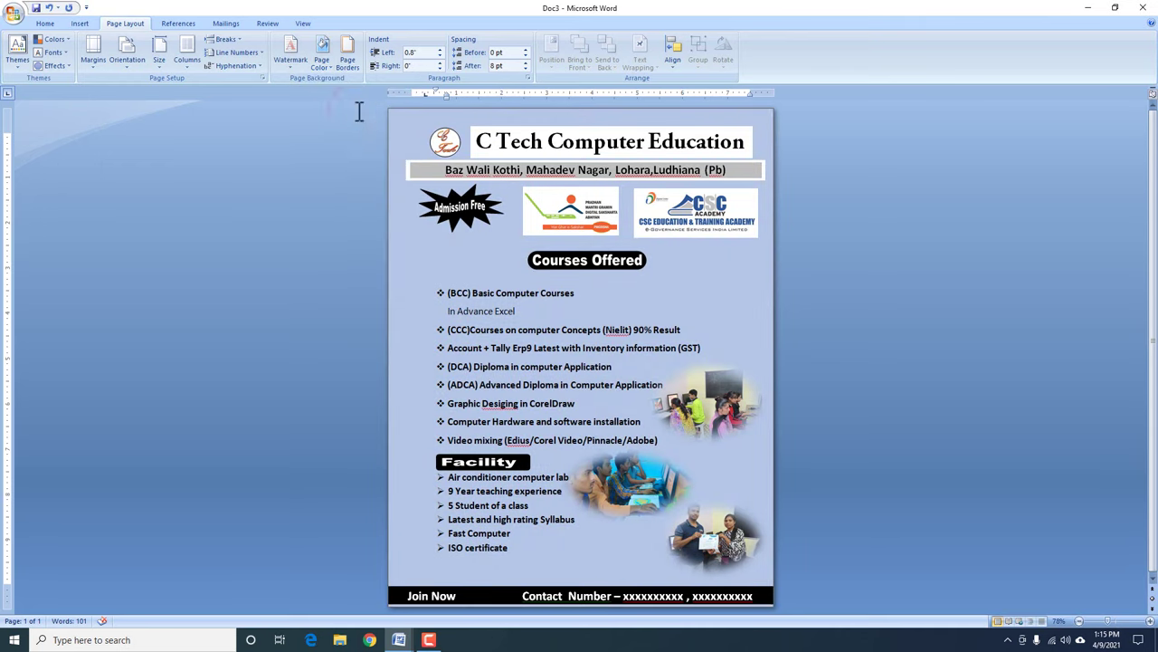
{"action": "left_click", "coordinate": [322, 60]}
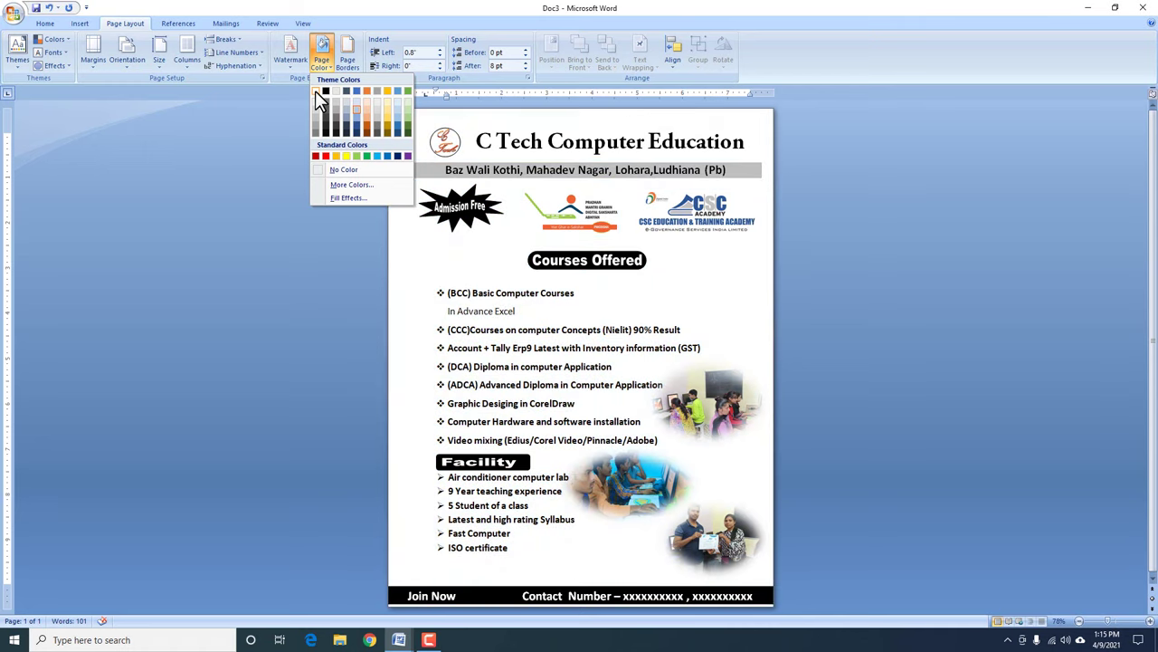
{"action": "left_click", "coordinate": [316, 91]}
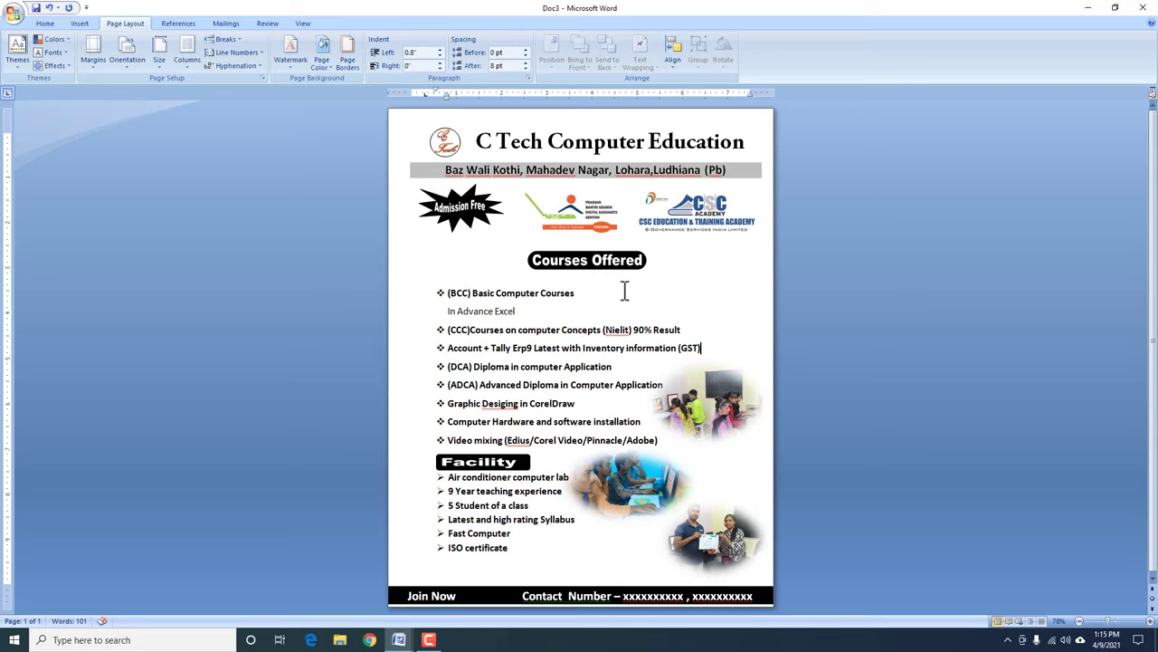
Save the finished flyer as Doc3 via the Office button menu
{"action": "left_click", "coordinate": [15, 18]}
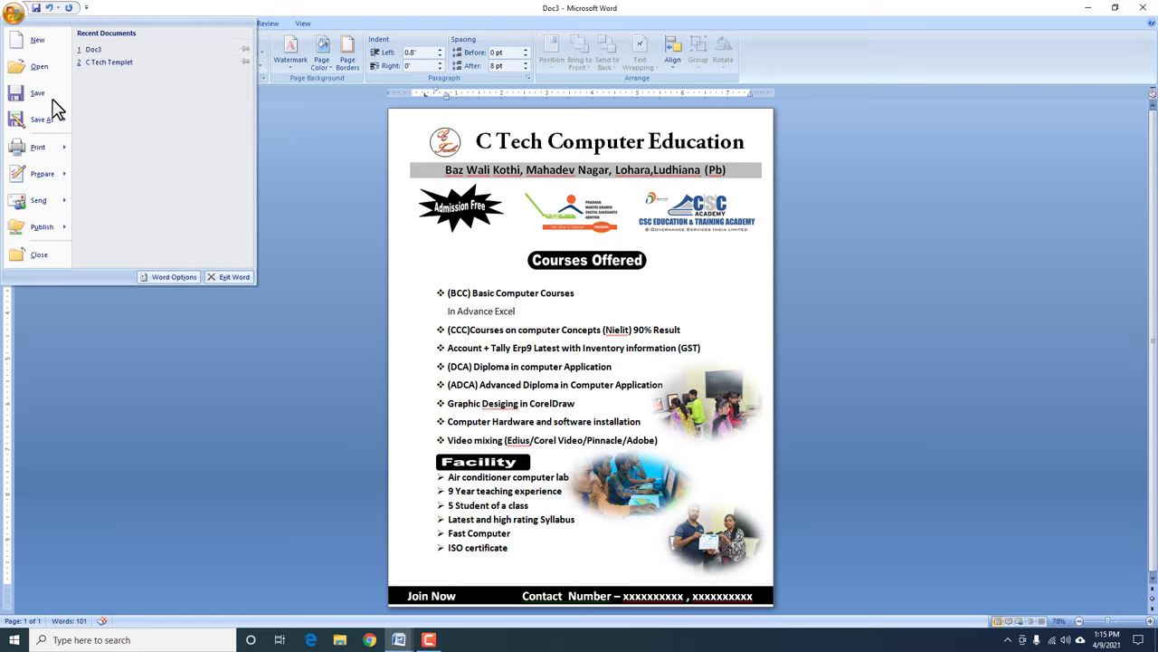
{"action": "left_click", "coordinate": [51, 91]}
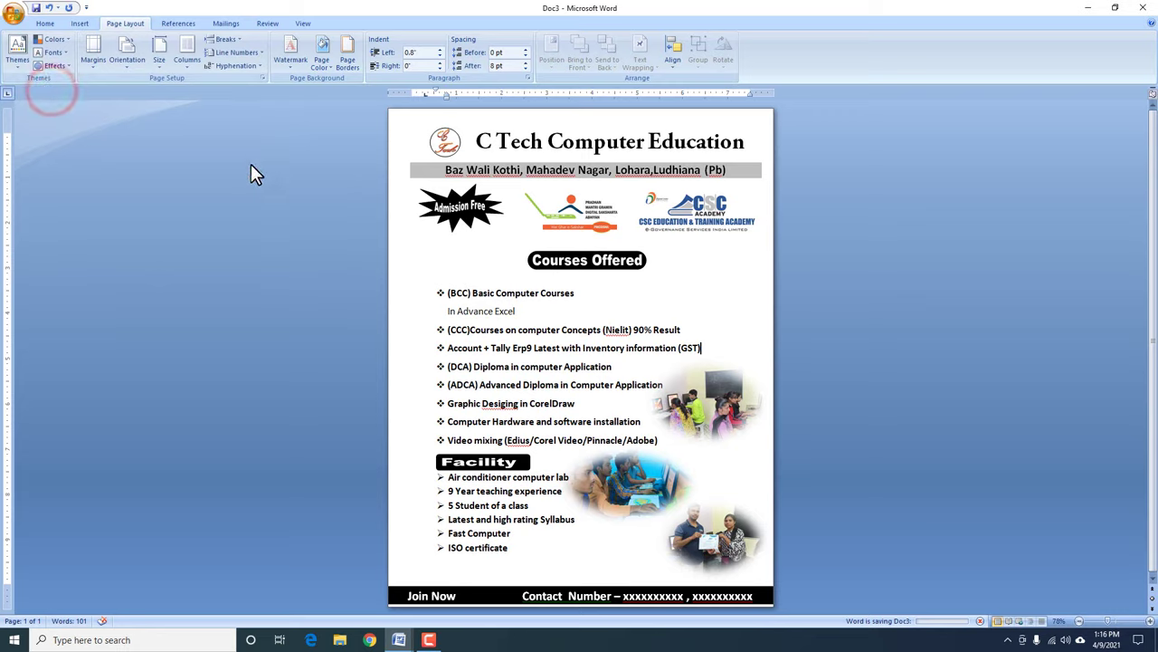